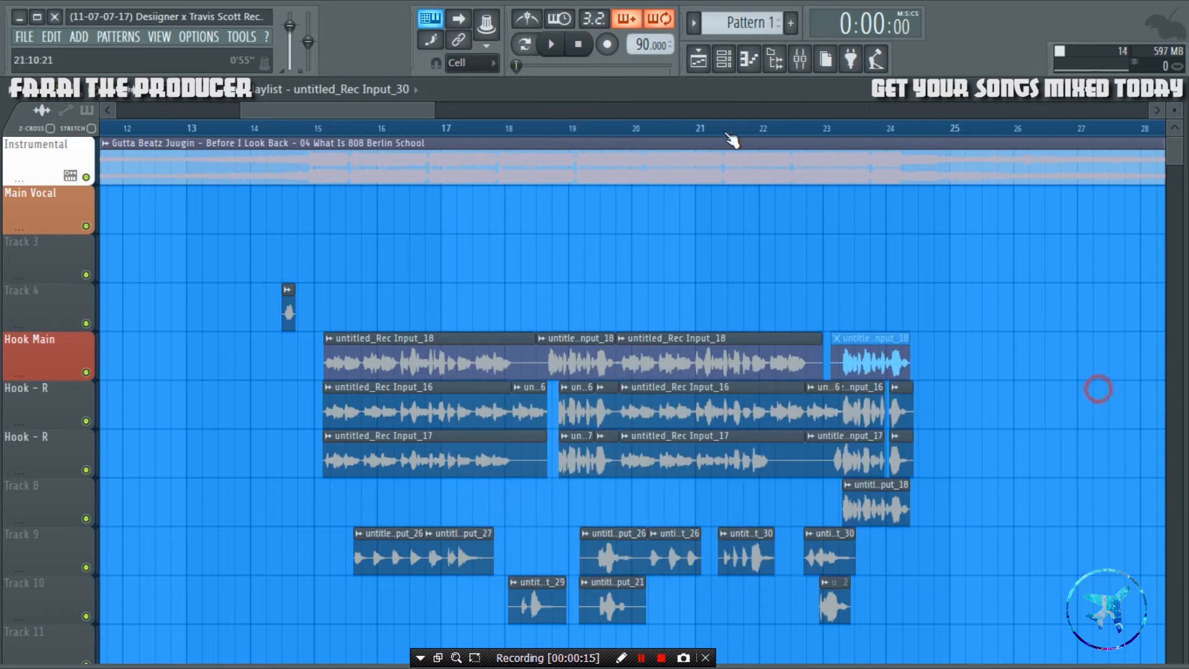
- Set the playhead to bar 13 and try moving all the vocal clips below the instrumental up by two tracks
{"action": "left_click", "coordinate": [197, 130]}
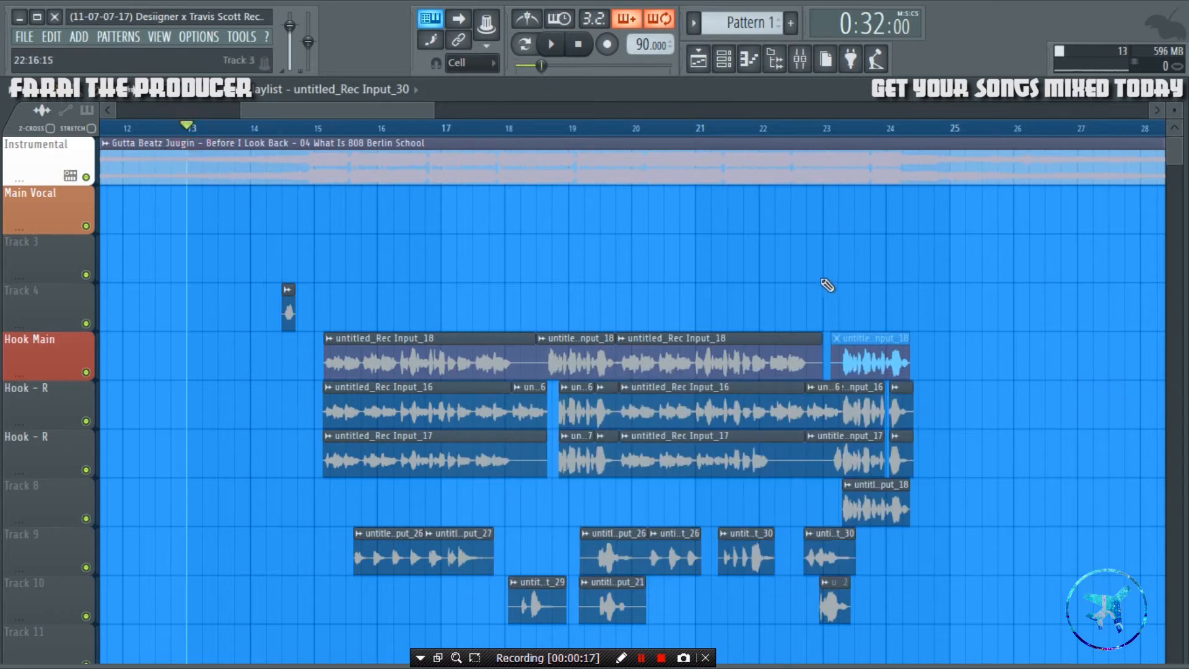
{"action": "scroll", "coordinate": [568, 358], "scroll_direction": "down", "scroll_amount": 5}
{"action": "scroll", "coordinate": [568, 358], "scroll_direction": "up", "scroll_amount": 5}
{"action": "left_click_drag", "start_coordinate": [249, 257], "coordinate": [926, 622]}
{"action": "key", "text": "shift+Up"}
{"action": "key", "text": "shift+Up"}
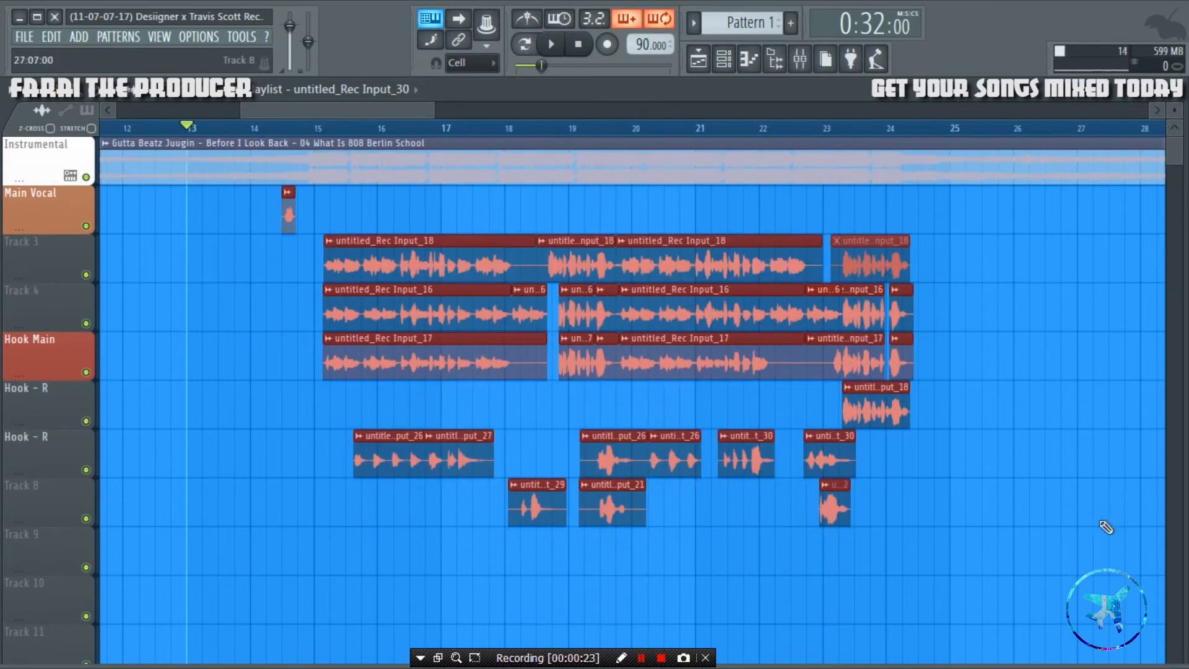
{"action": "left_click", "coordinate": [1034, 548]}
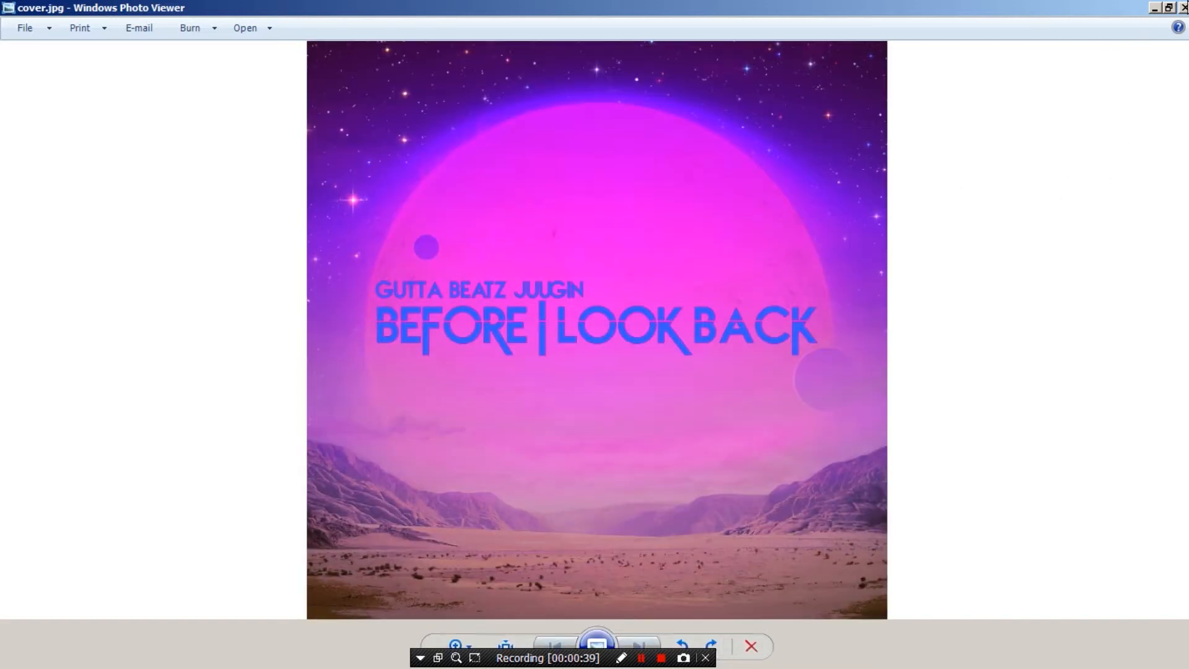
- Close the cover image and play the song from bar 13, checking the mixer and the short clips on Hook - R and Track 8
{"action": "left_click", "coordinate": [1186, 7]}
{"action": "left_click", "coordinate": [252, 117]}
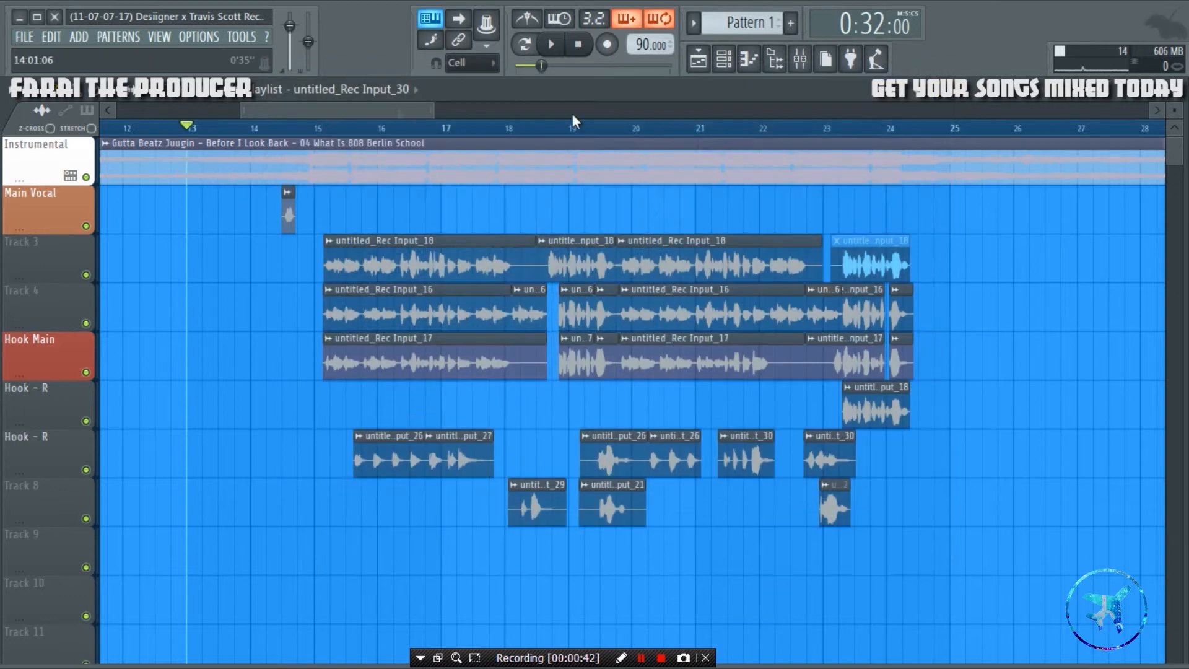
{"action": "key", "text": "space"}
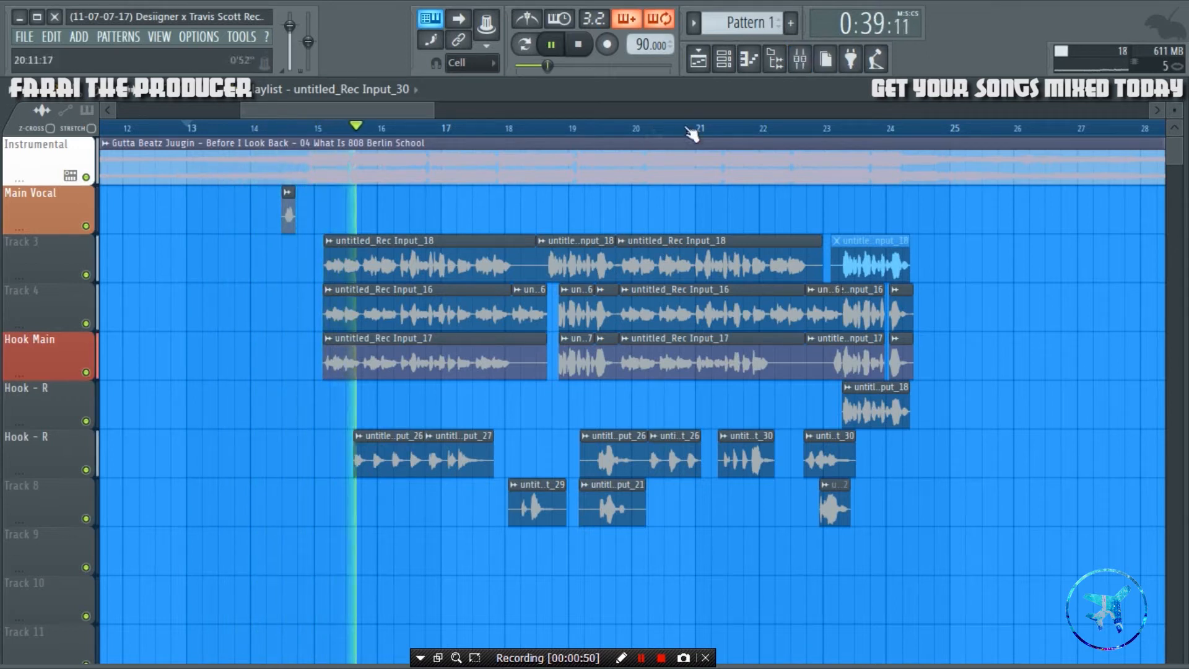
{"action": "key", "text": "F9"}
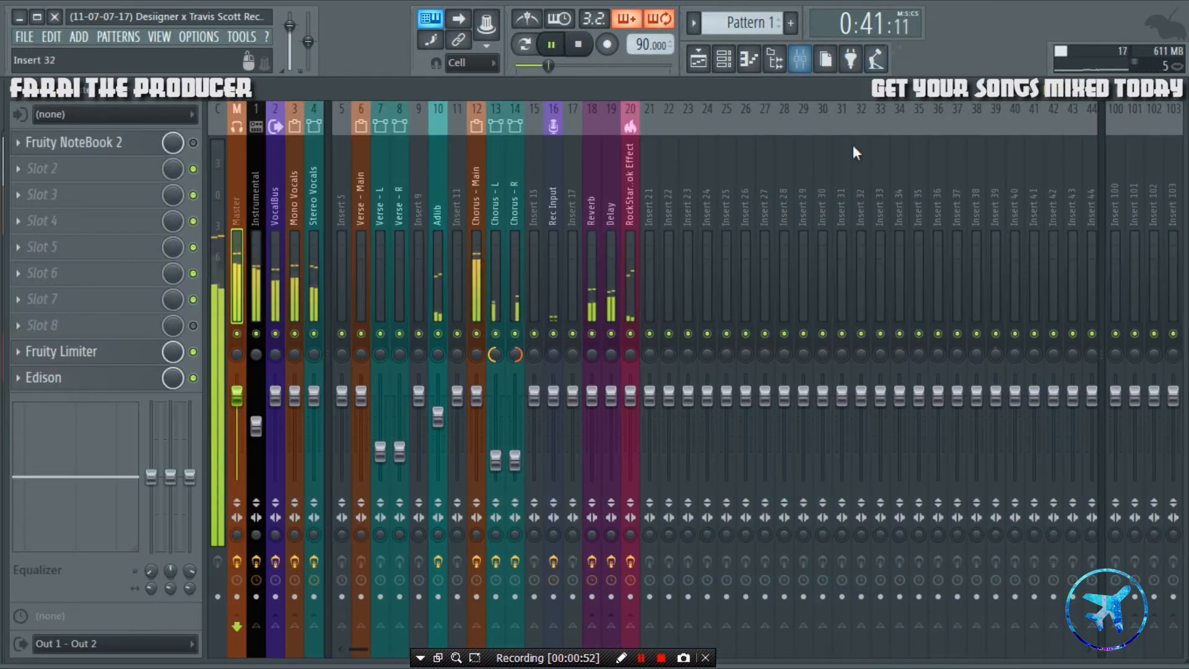
{"action": "key", "text": "F5"}
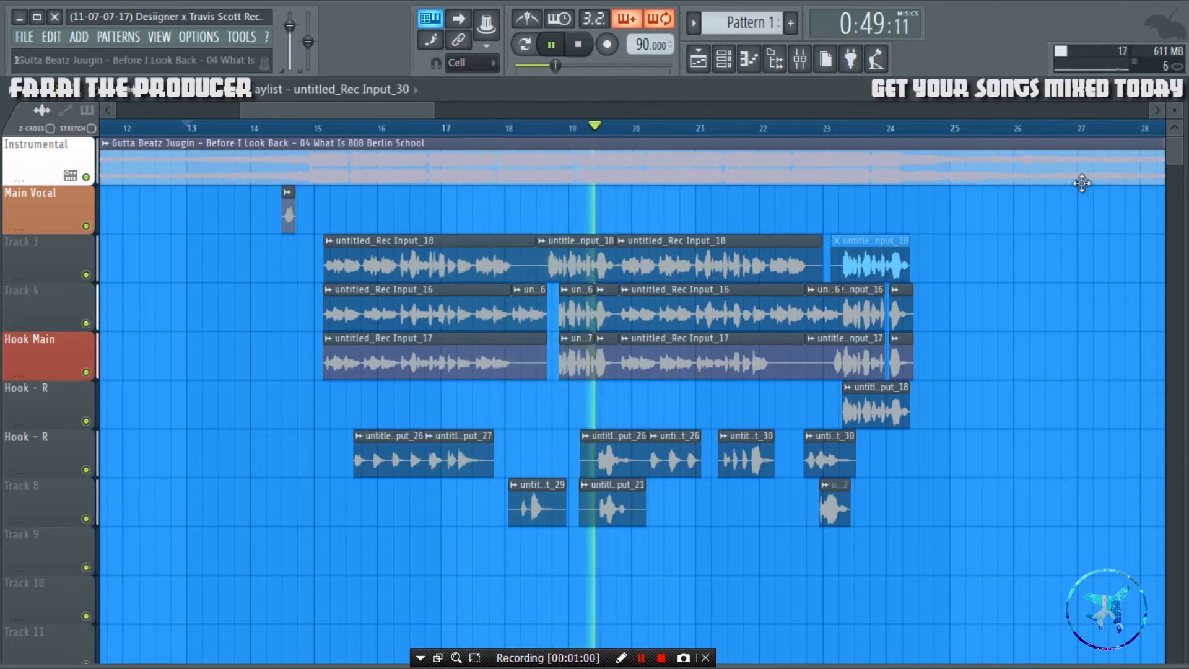
{"action": "left_click_drag", "start_coordinate": [374, 451], "coordinate": [854, 588]}
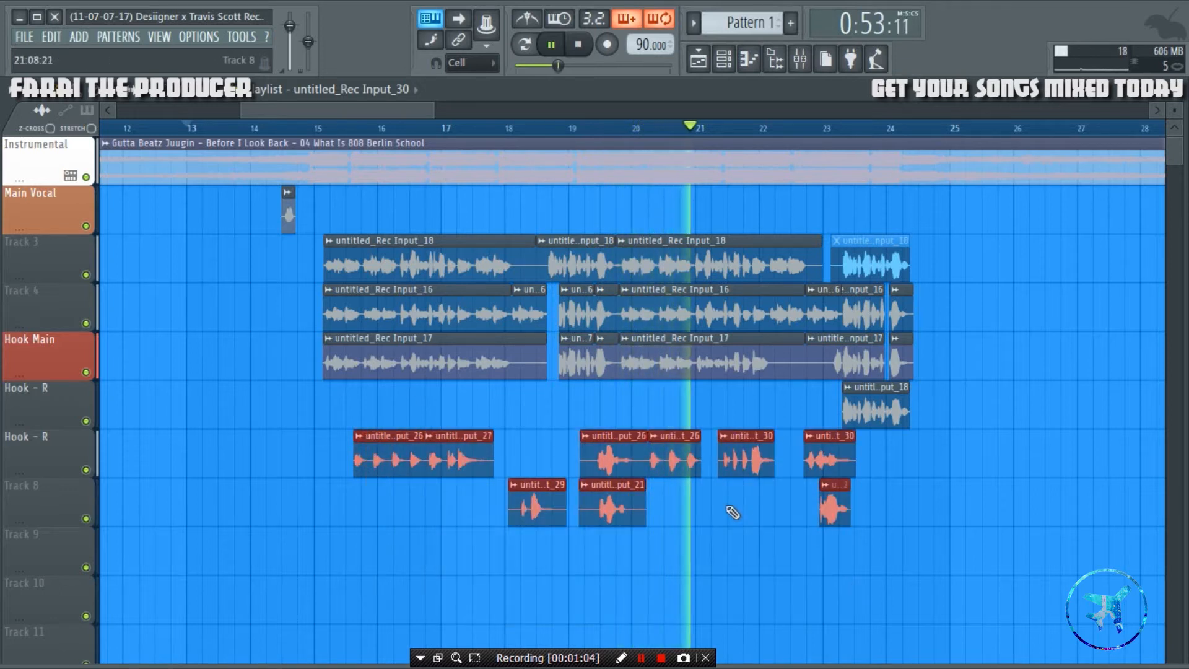
{"action": "left_click", "coordinate": [687, 411]}
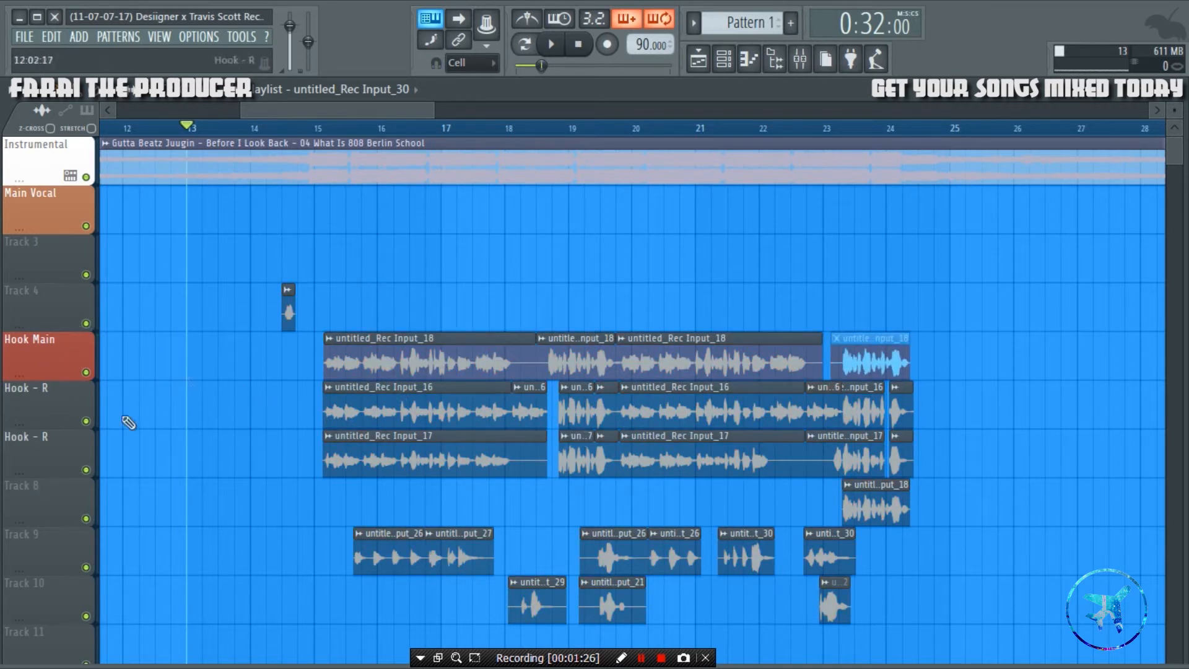
- Rename the first Hook - R track, directly below Hook Main, as "Hook - L"
{"action": "right_click", "coordinate": [44, 419]}
{"action": "key", "text": "r"}
{"action": "key", "text": "Right"}
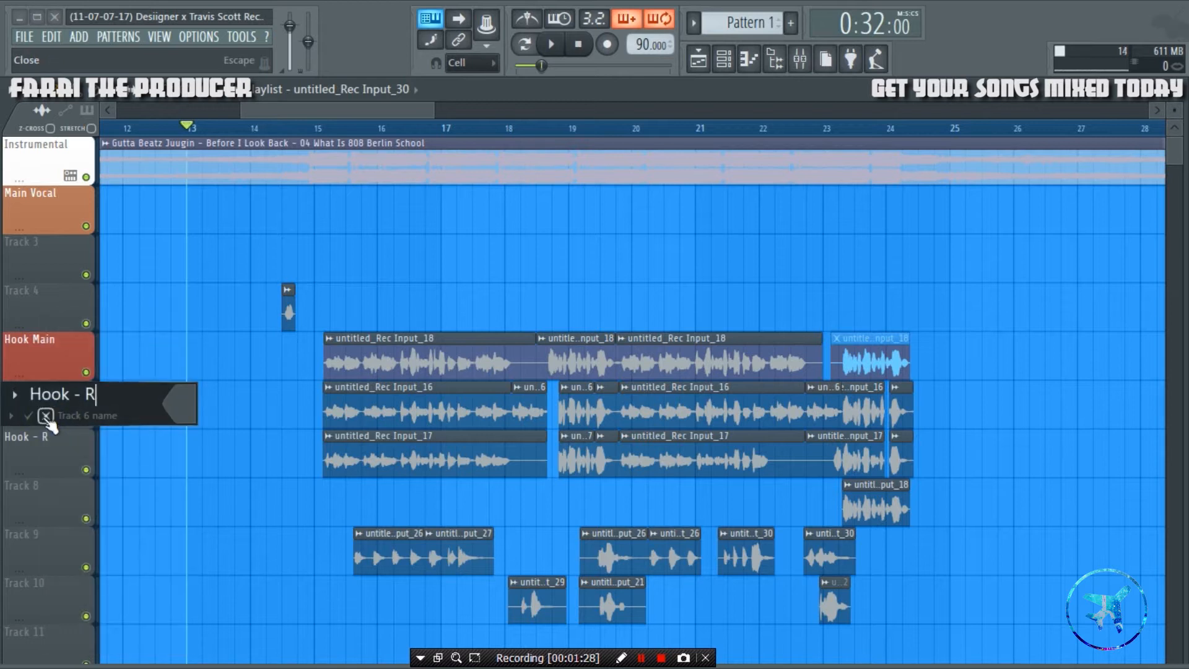
{"action": "type", "text": "L"}
{"action": "key", "text": "Return"}
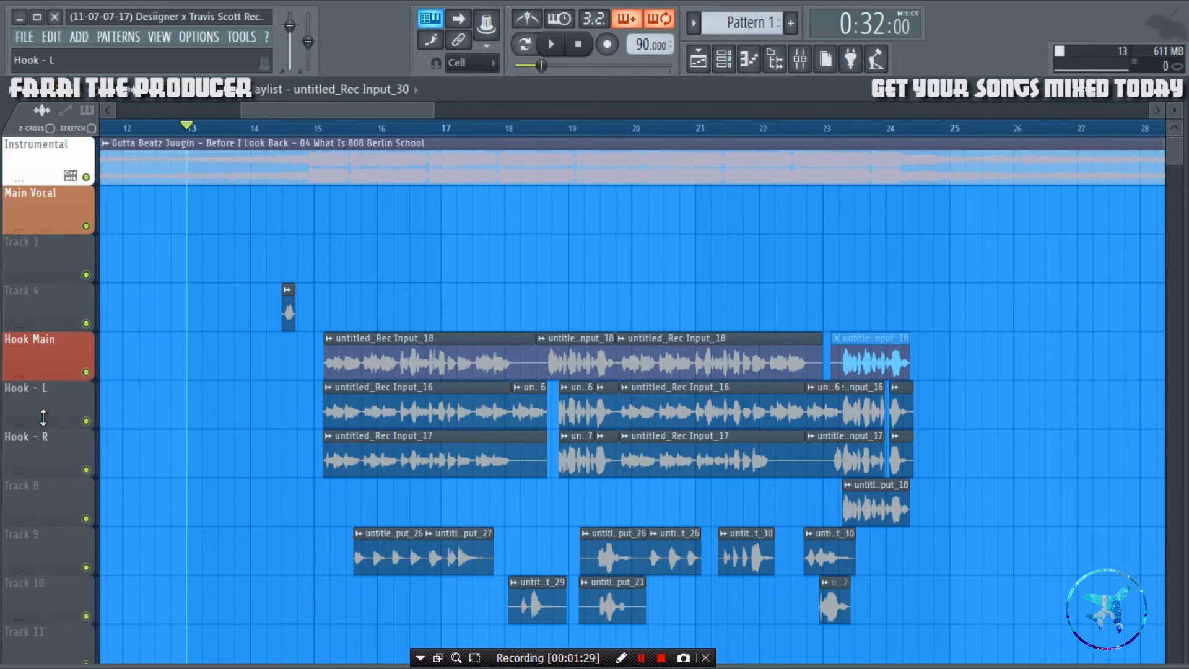
- Play the song and examine the Chorus - Main, Chorus - L and Chorus - R mixer channels against their playlist tracks
{"action": "left_click", "coordinate": [796, 62]}
{"action": "key", "text": "space"}
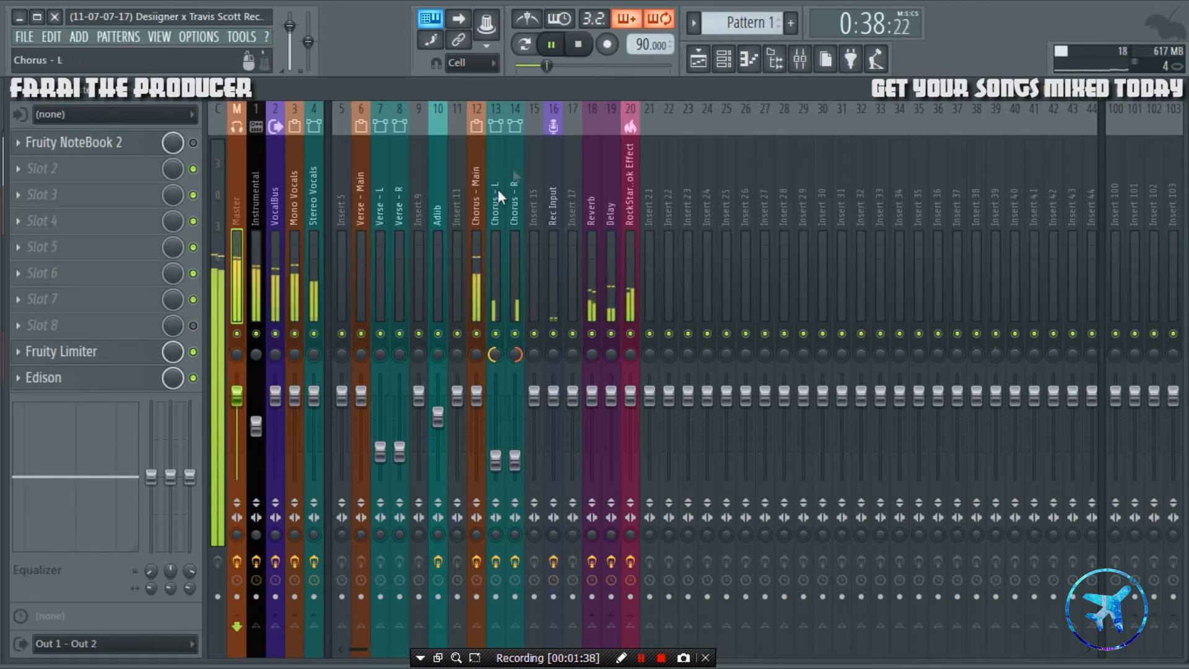
{"action": "left_click", "coordinate": [473, 251]}
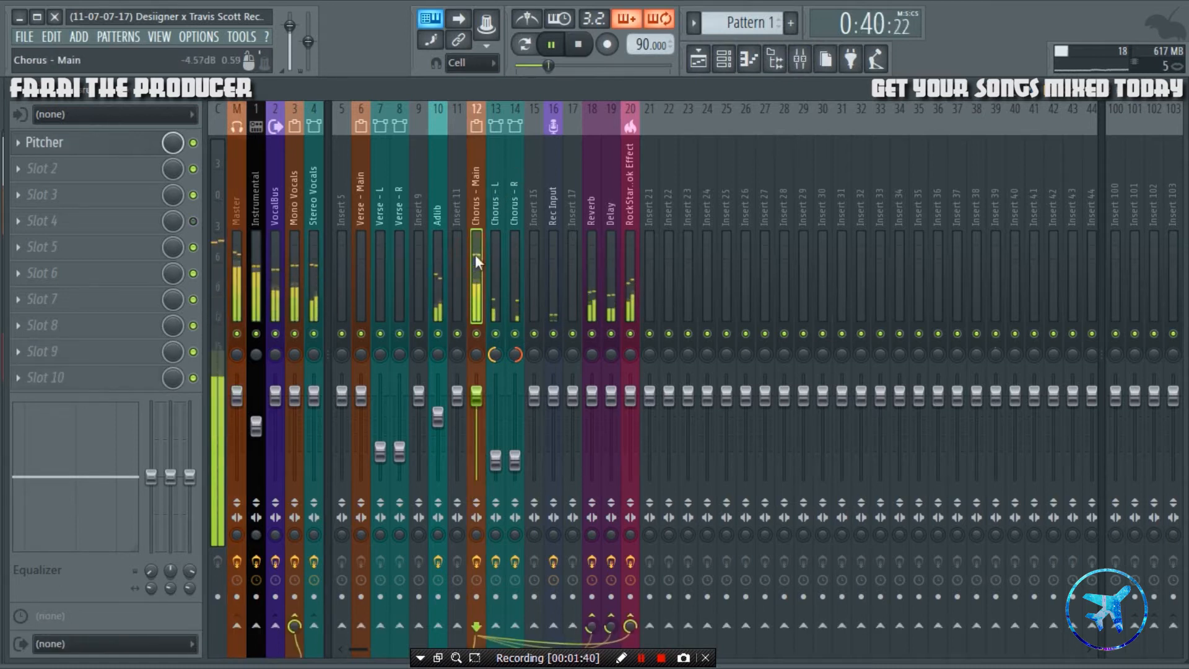
{"action": "key", "text": "F5"}
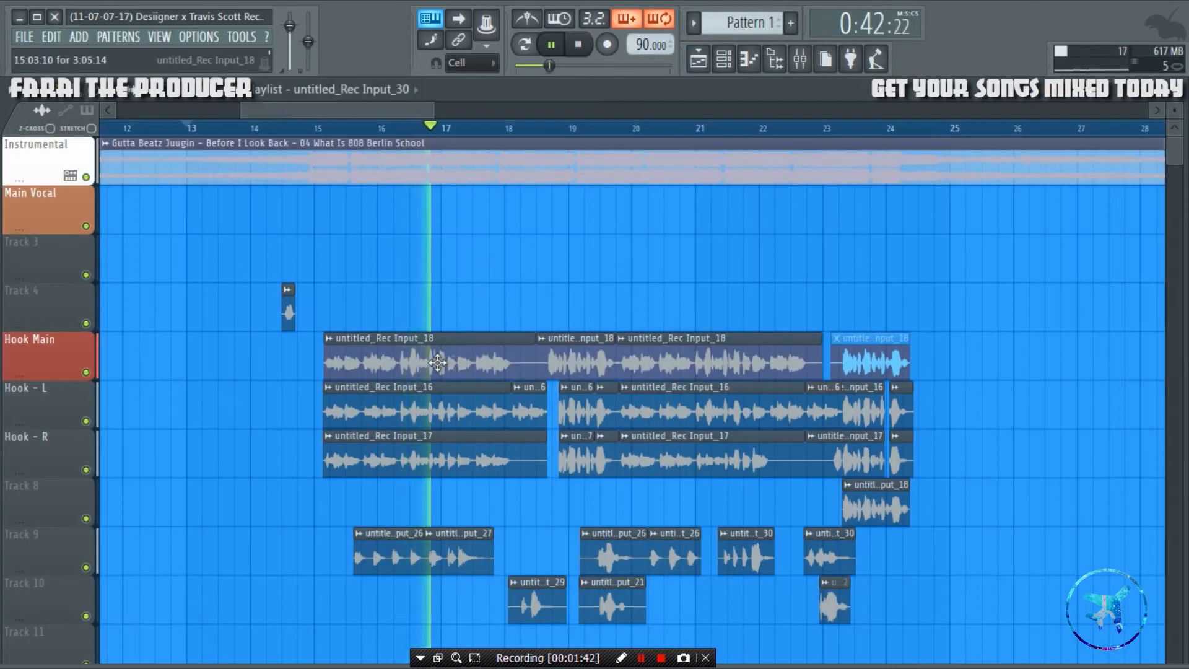
{"action": "key", "text": "F9"}
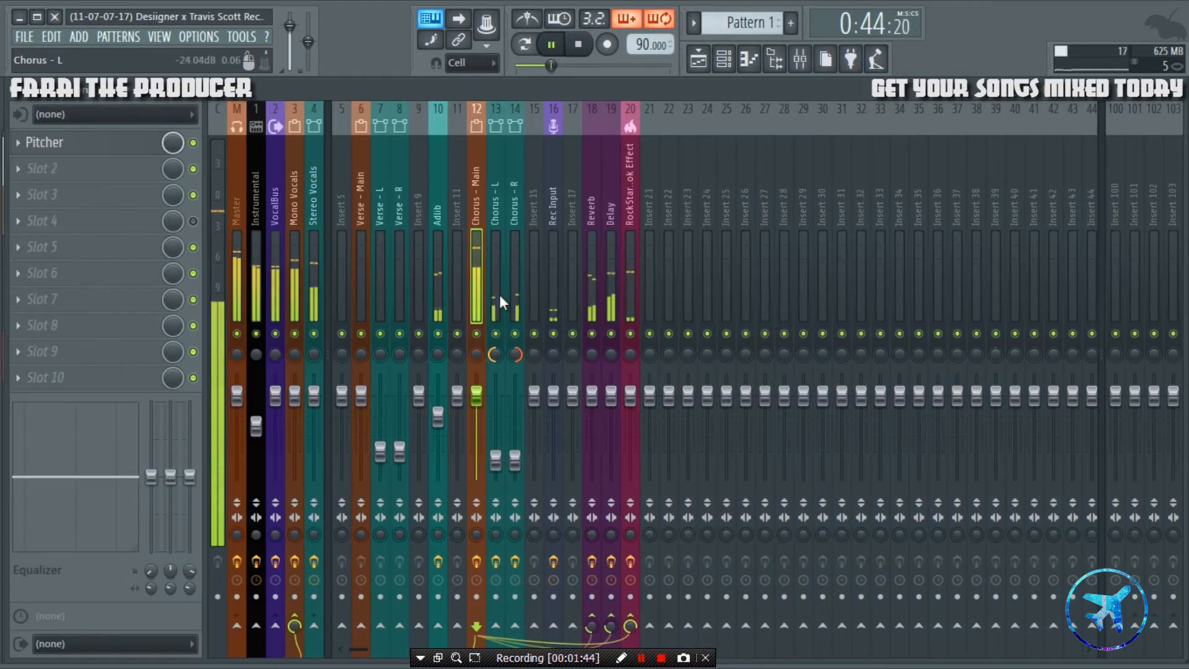
{"action": "left_click", "coordinate": [499, 295]}
{"action": "left_click", "coordinate": [517, 298], "text": "ctrl+shift"}
{"action": "key", "text": "F5"}
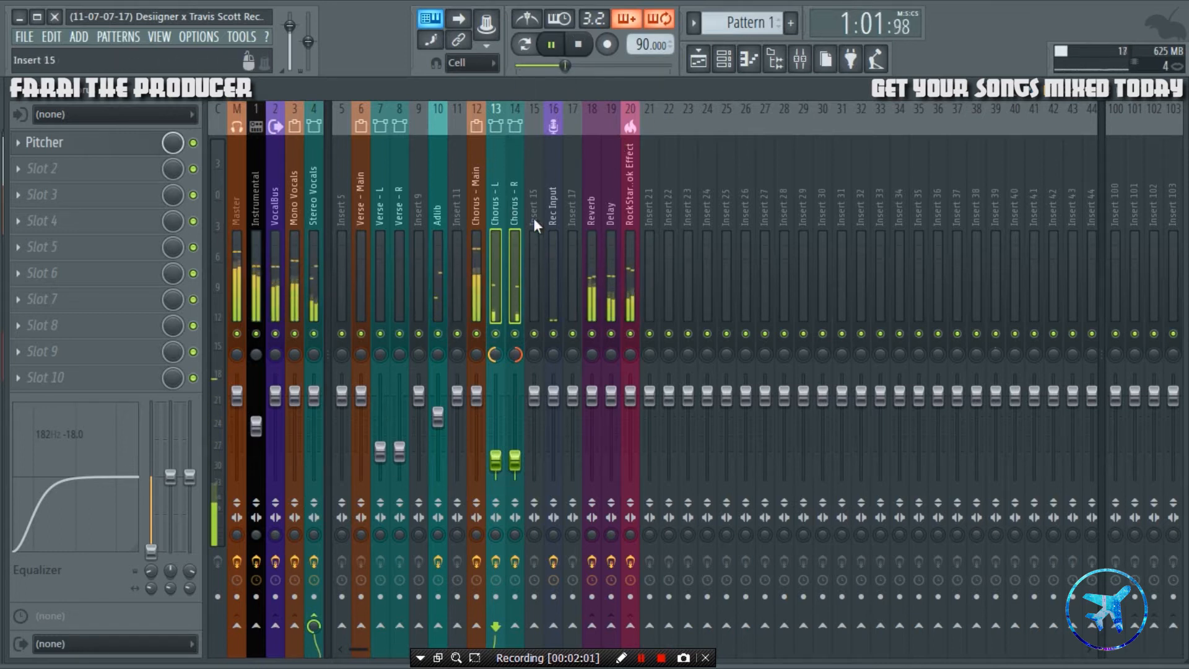
{"action": "key", "text": "space"}
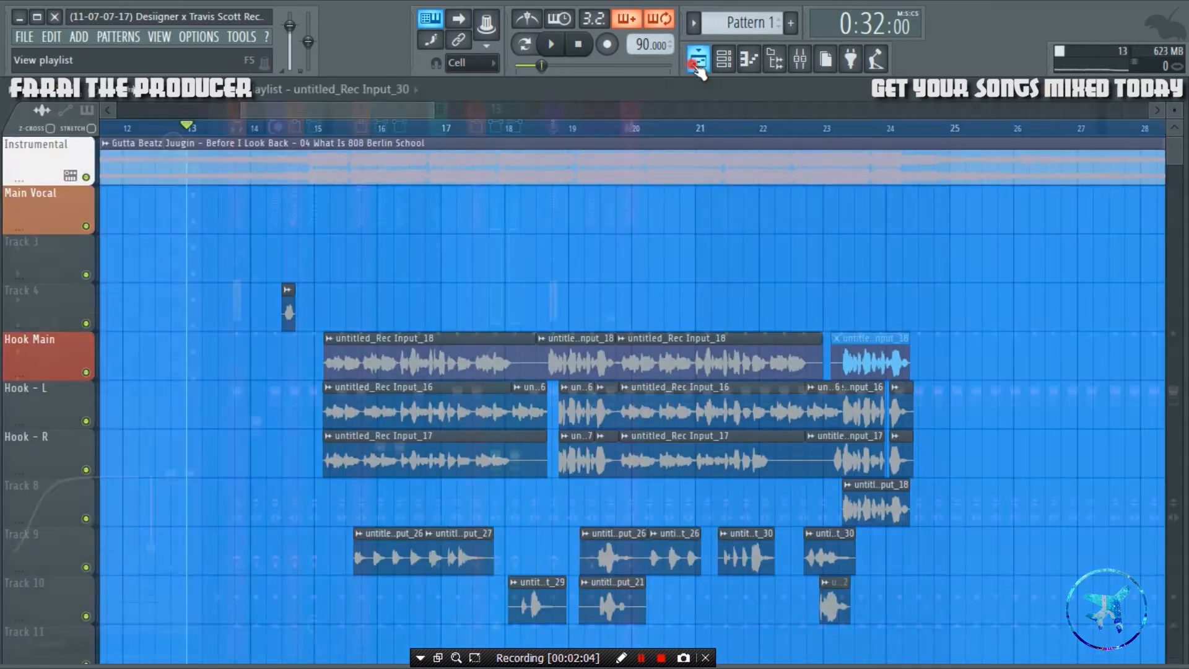
- Solo the Hook Main track in the playlist and play it from bar 15 with the mixer open
{"action": "key", "text": "F5"}
{"action": "left_click", "coordinate": [317, 130]}
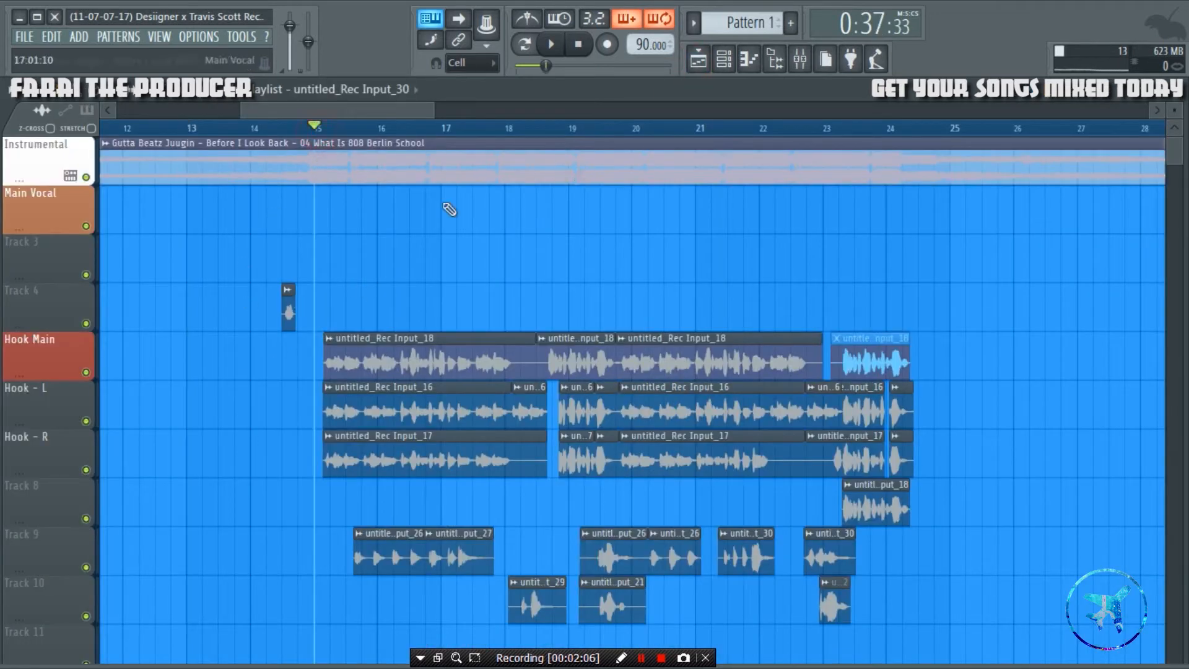
{"action": "right_click", "coordinate": [86, 372]}
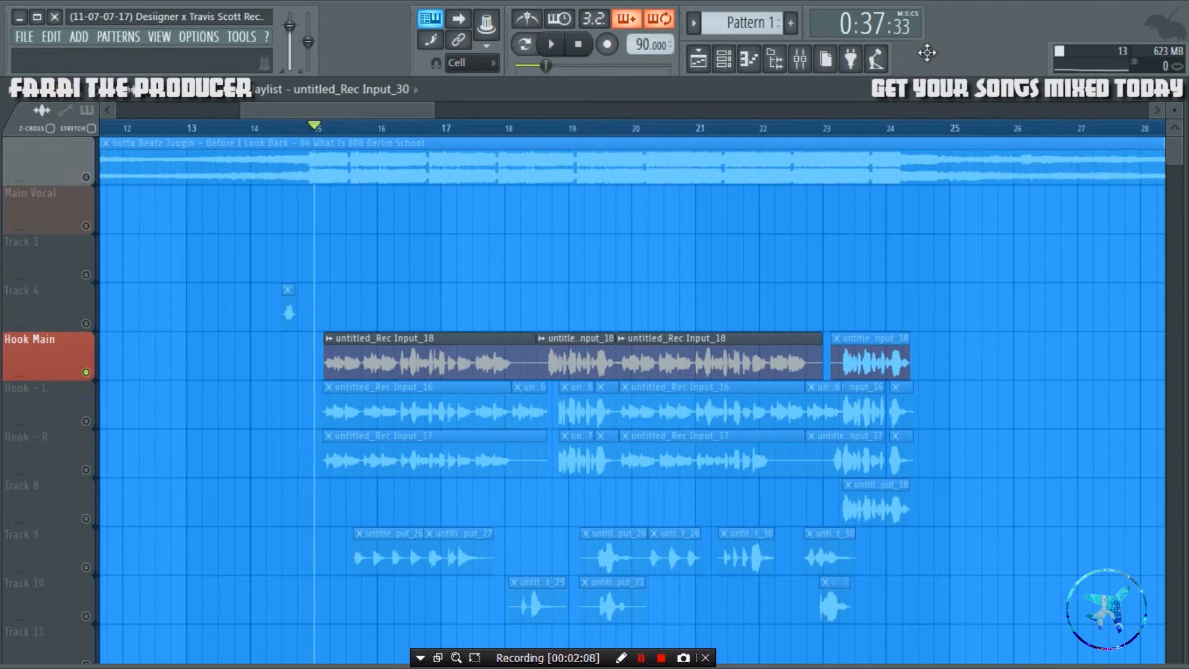
{"action": "key", "text": "space"}
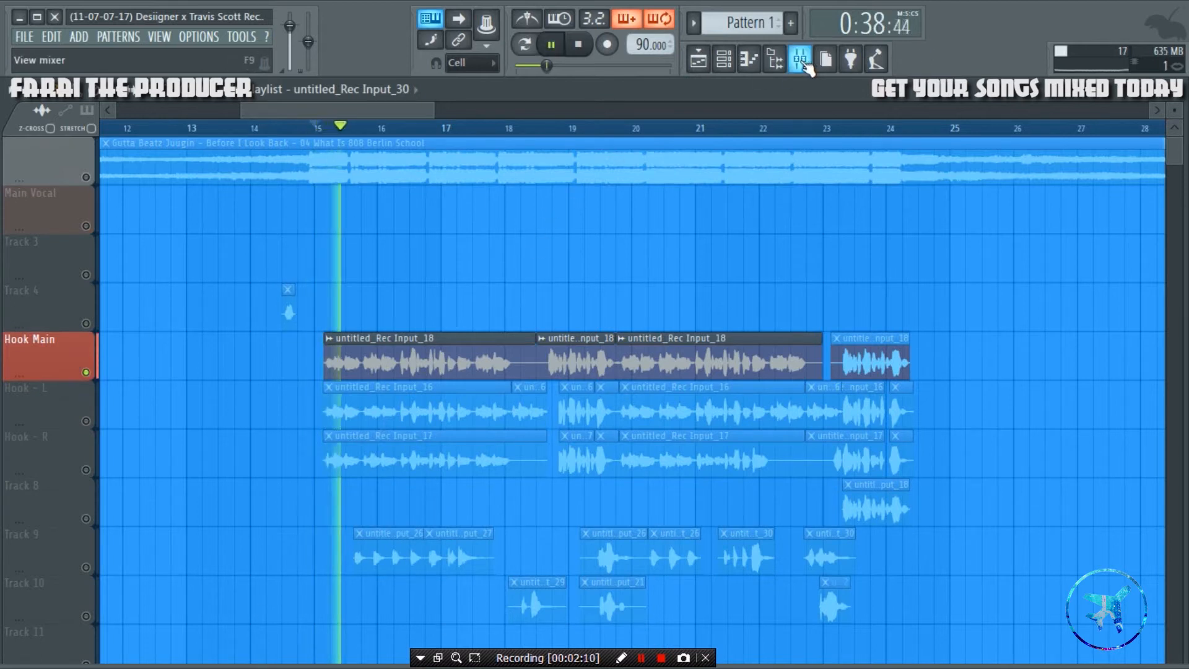
{"action": "left_click", "coordinate": [801, 59]}
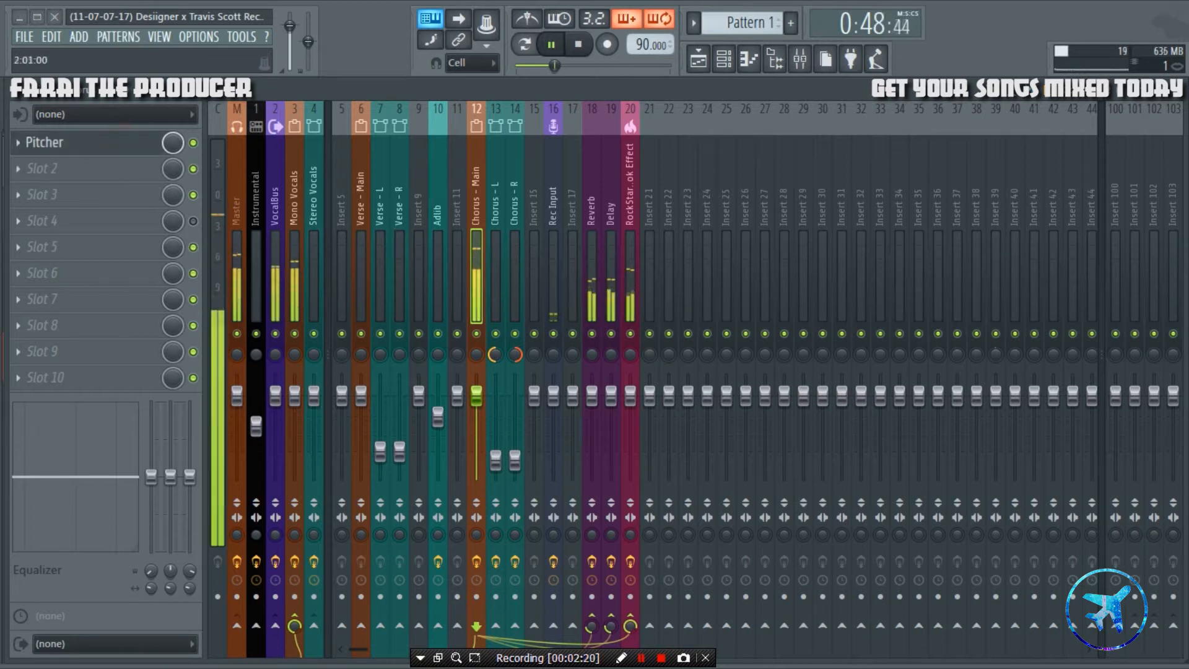
- Stop playback and examine the Pitcher effect's key, speed and detailed settings on the Chorus - Main channel, closing the plugin when done
{"action": "left_click", "coordinate": [44, 142]}
{"action": "left_click_drag", "start_coordinate": [173, 175], "coordinate": [764, 202]}
{"action": "key", "text": "space"}
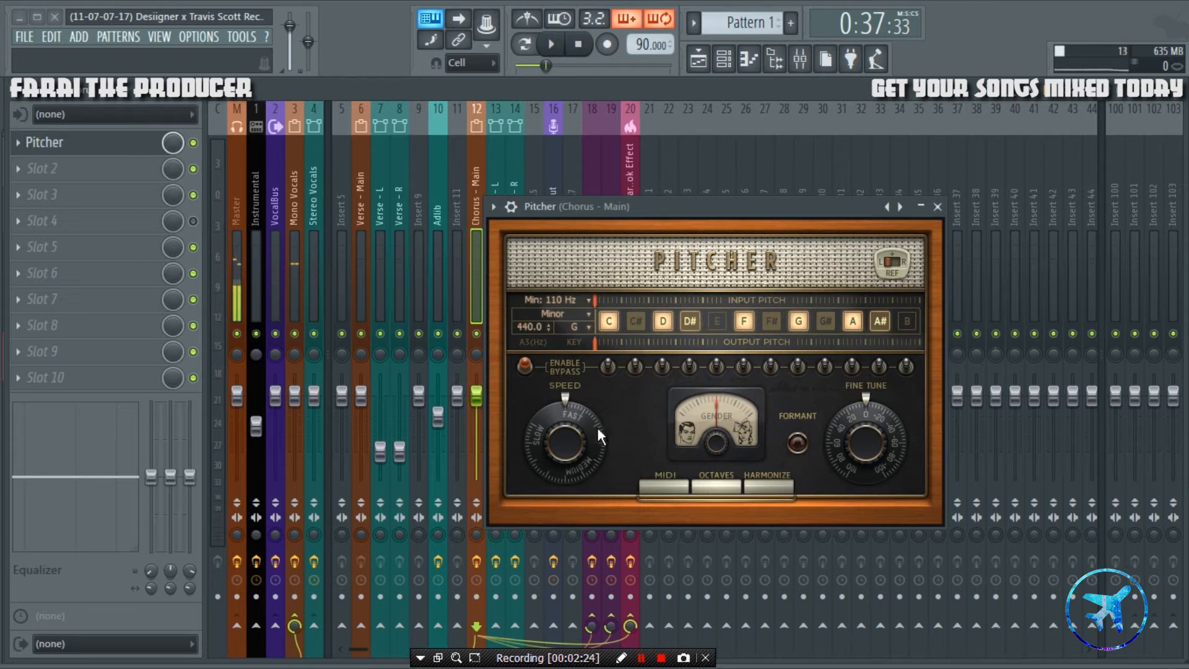
{"action": "left_click", "coordinate": [938, 207]}
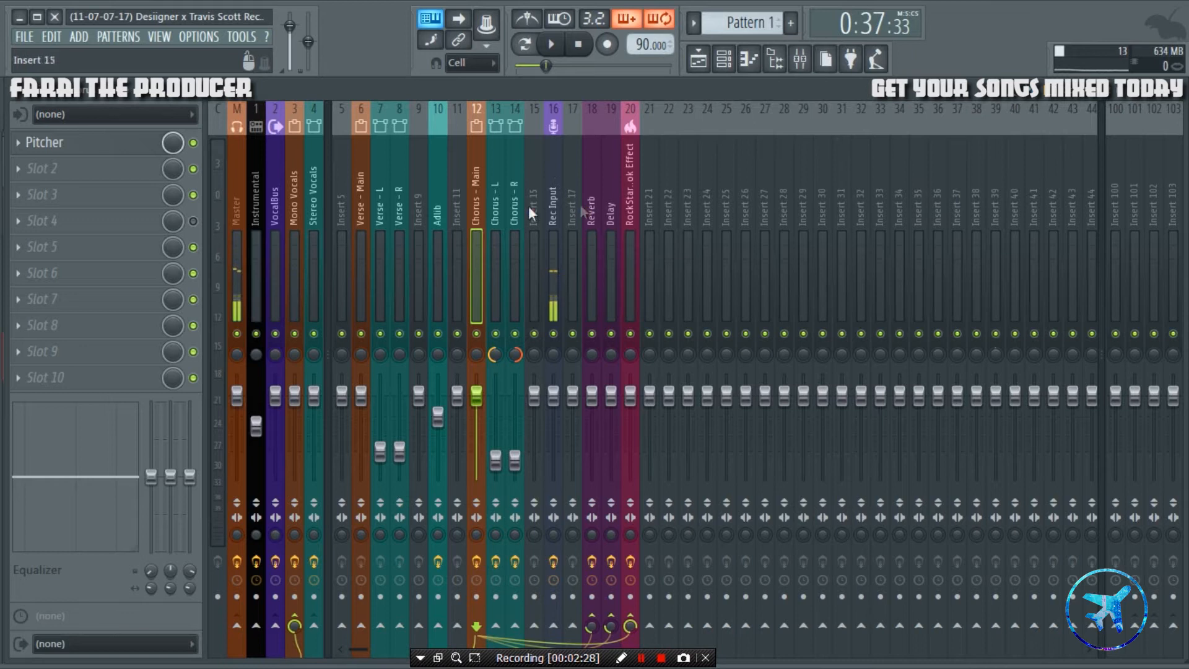
{"action": "left_click", "coordinate": [141, 152]}
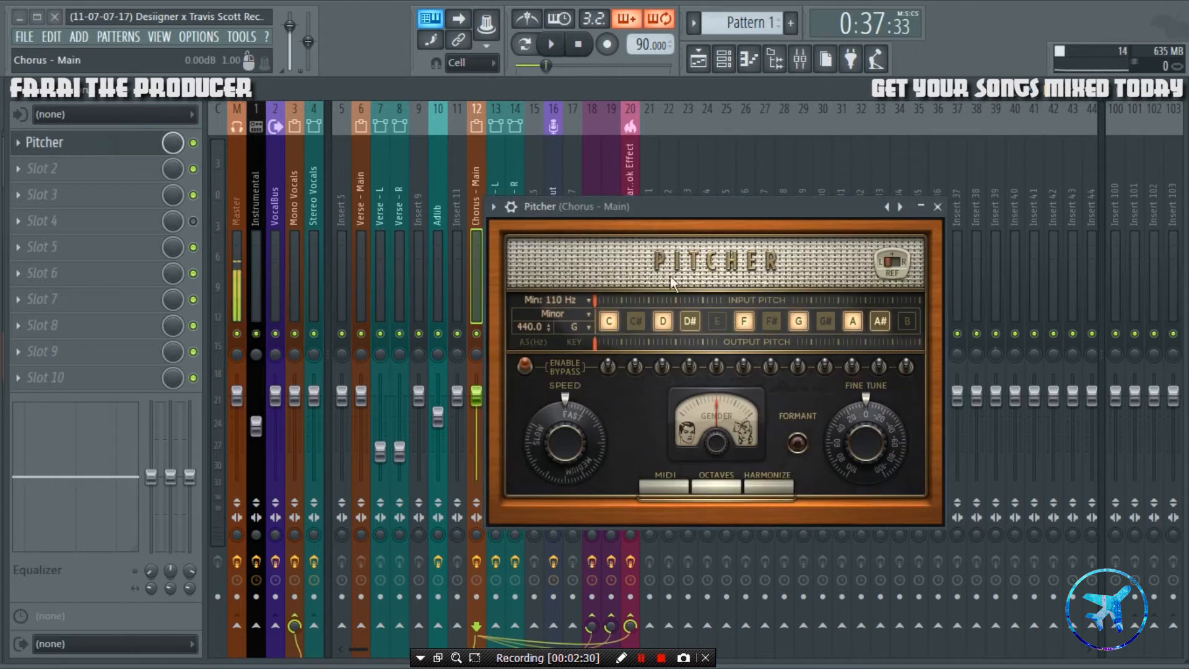
{"action": "mouse_move", "coordinate": [524, 230]}
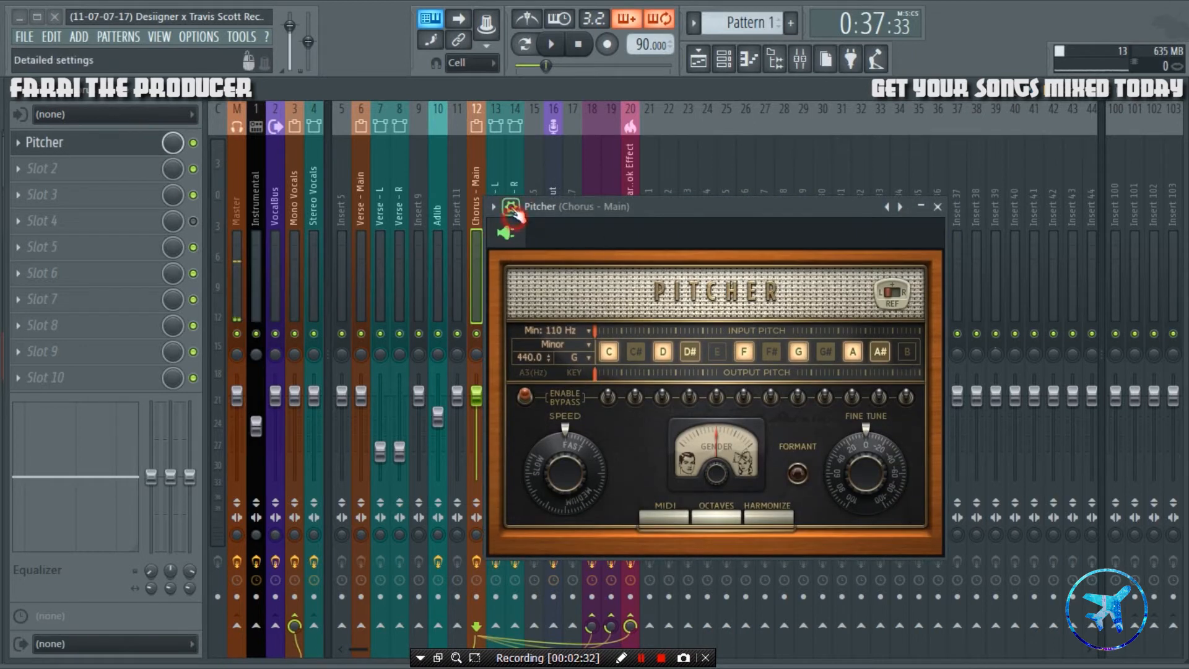
{"action": "left_click", "coordinate": [938, 207]}
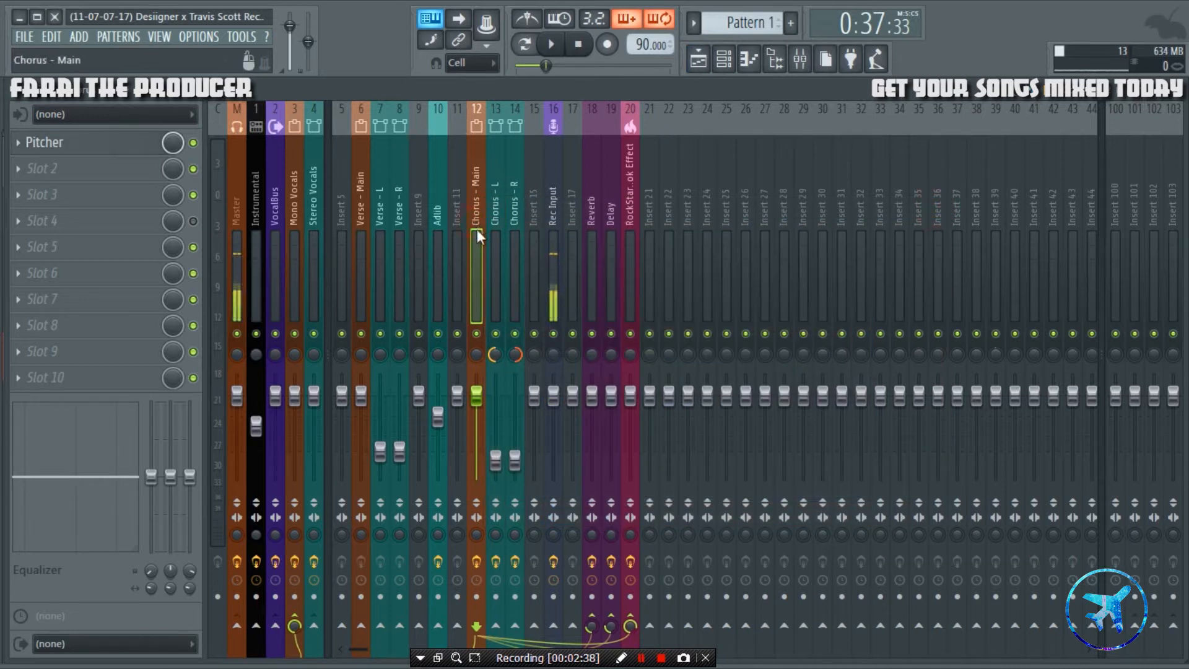
- Examine the ThrillseekerXTC black settings on the Mono Vocals channel, then close the plugin
{"action": "left_click", "coordinate": [295, 199]}
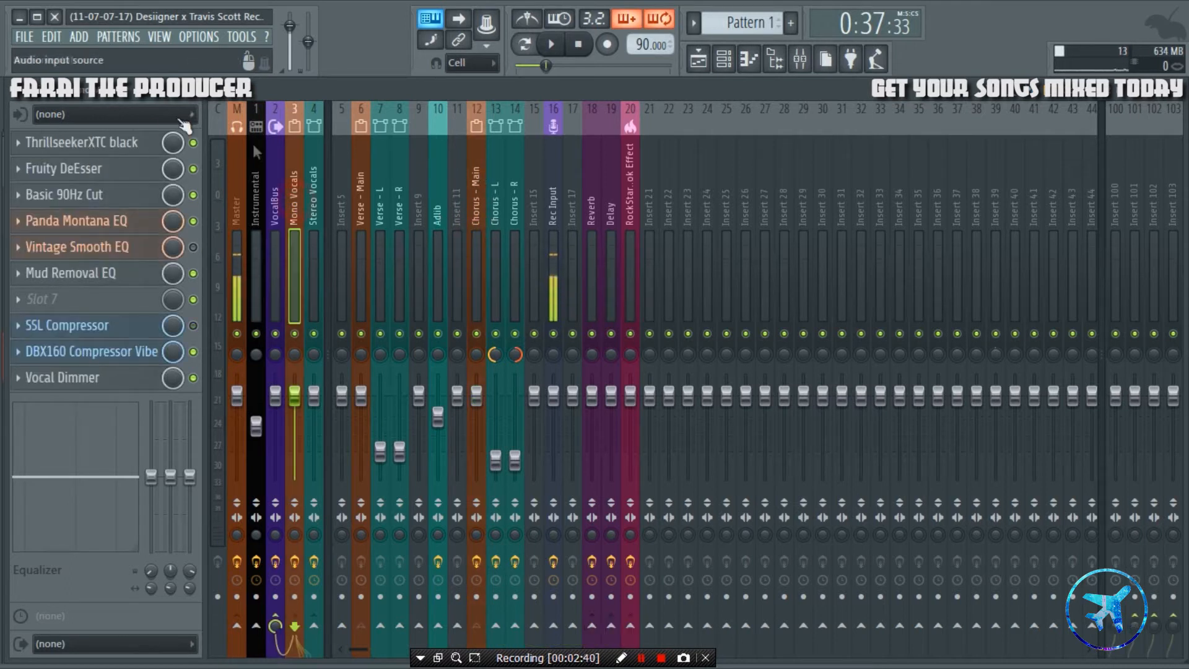
{"action": "left_click", "coordinate": [117, 146]}
{"action": "left_click_drag", "start_coordinate": [633, 340], "coordinate": [678, 216]}
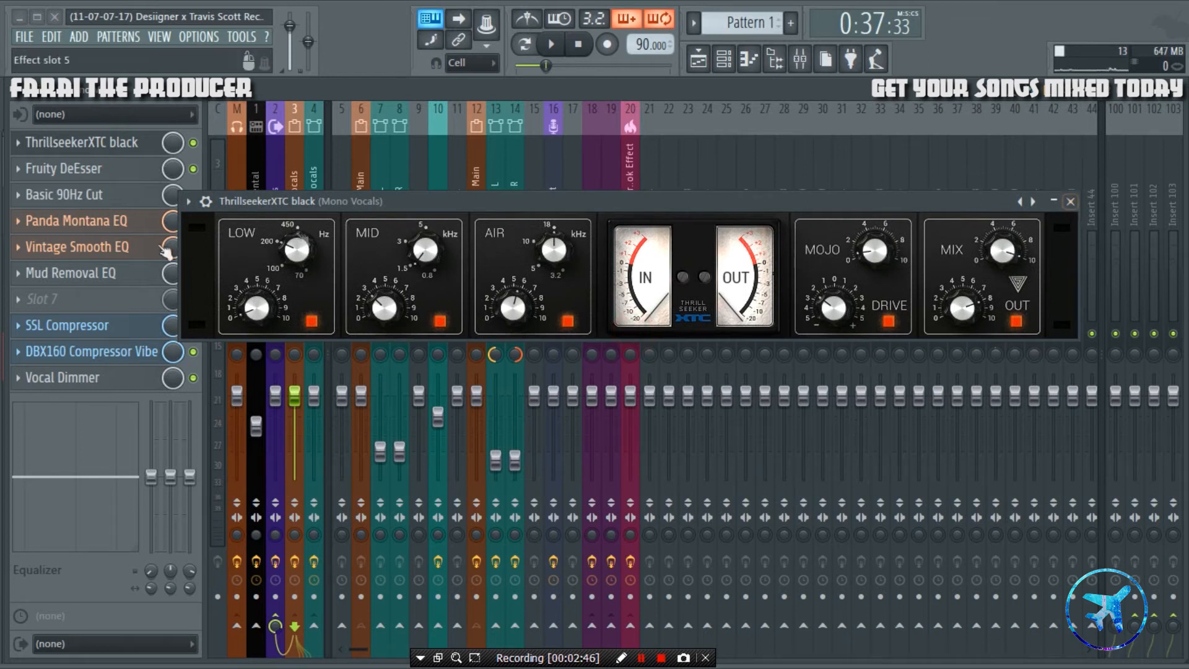
{"action": "left_click", "coordinate": [1070, 202]}
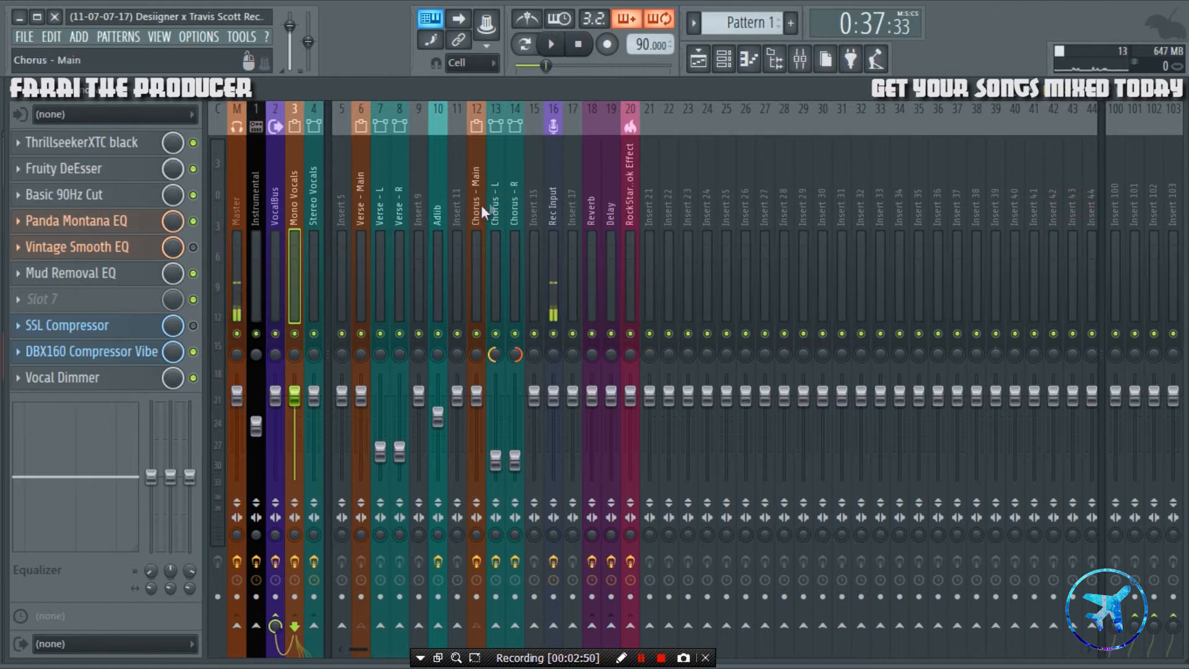
- Compare the Mono Vocals sound with Fruity DeEsser bypassed and enabled during playback, then stop and close the plugin
{"action": "left_click", "coordinate": [133, 176]}
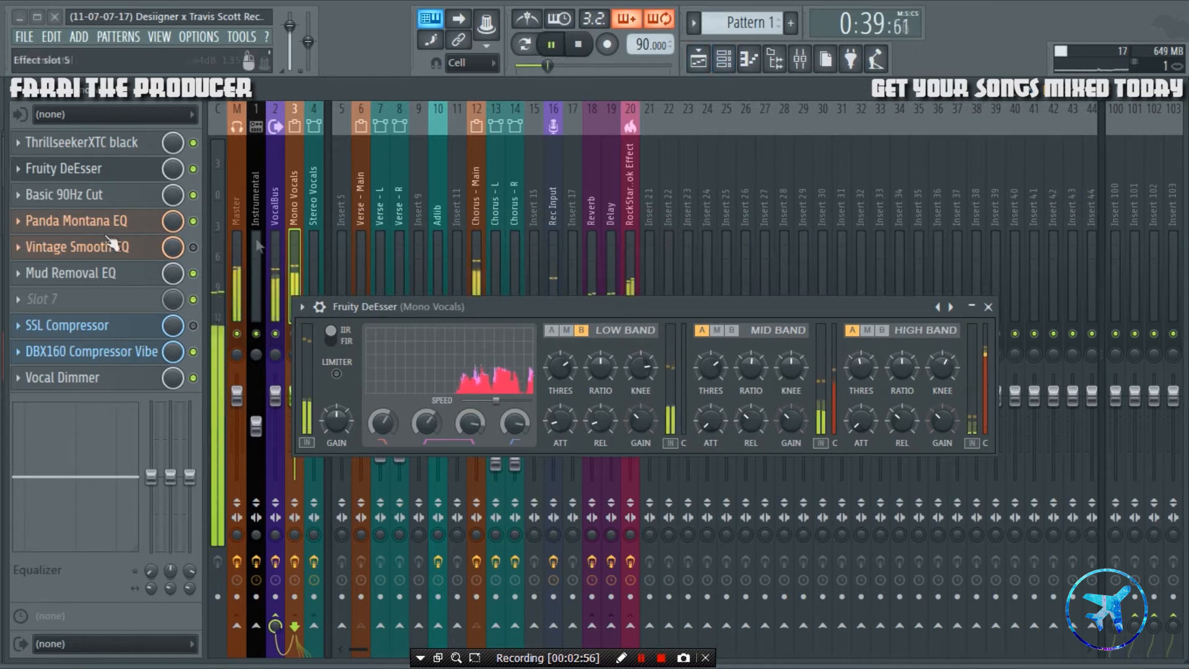
{"action": "left_click", "coordinate": [193, 169]}
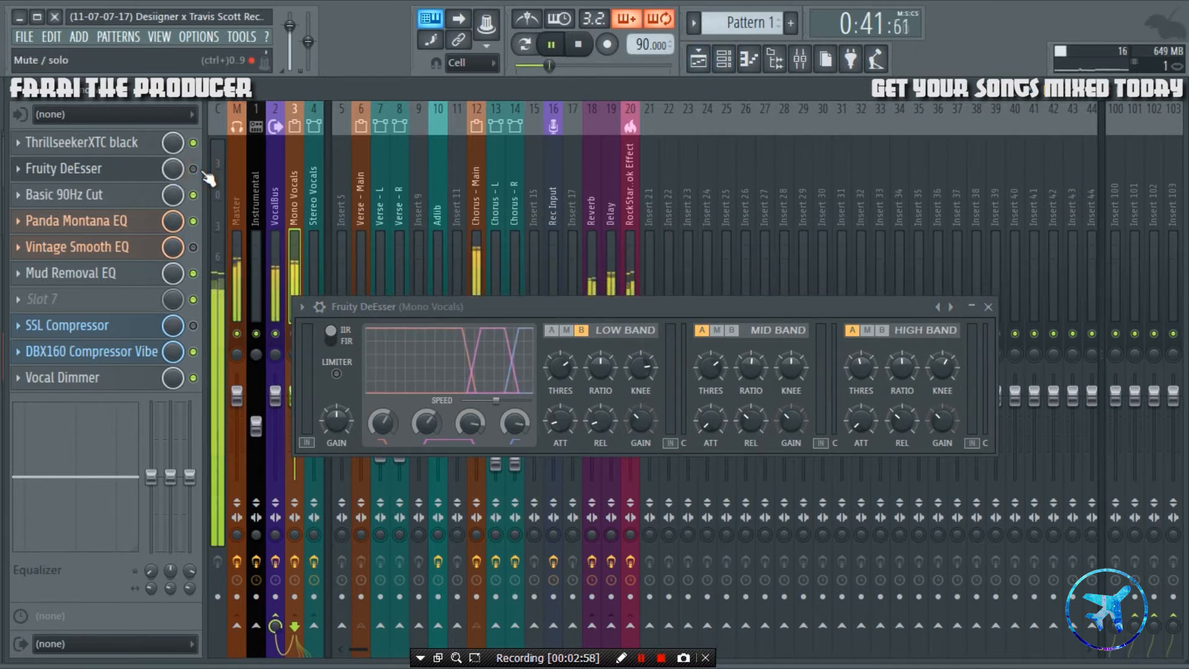
{"action": "left_click", "coordinate": [193, 168]}
{"action": "key", "text": "space"}
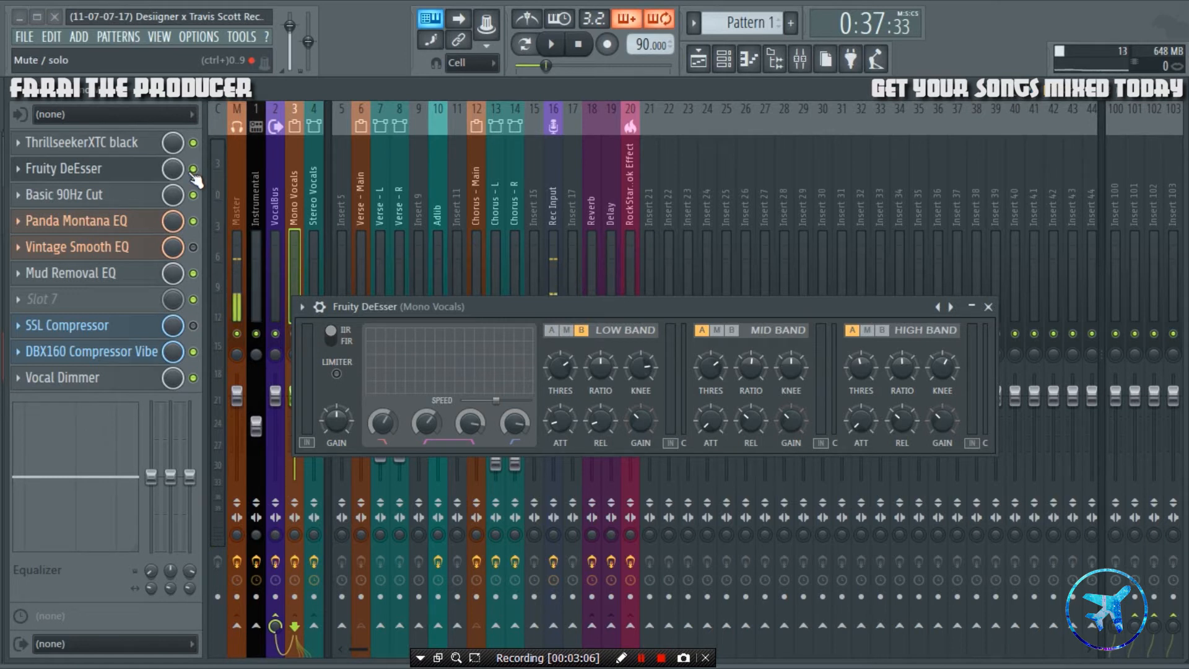
{"action": "left_click_drag", "start_coordinate": [425, 305], "coordinate": [421, 324]}
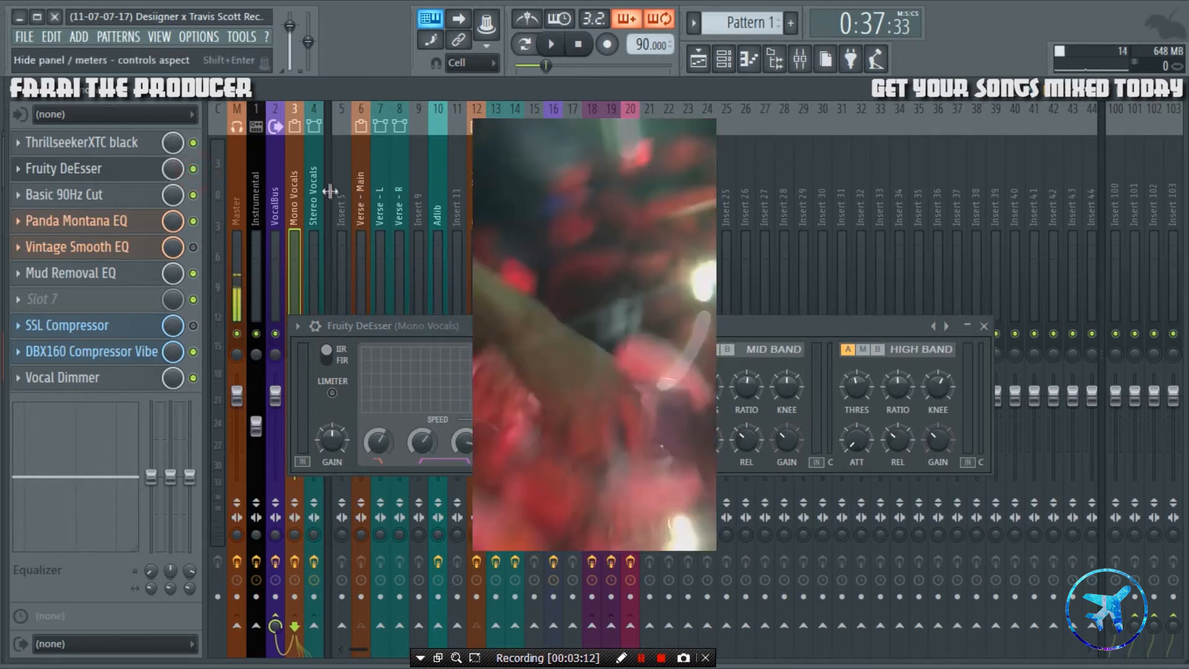
{"action": "key", "text": "space"}
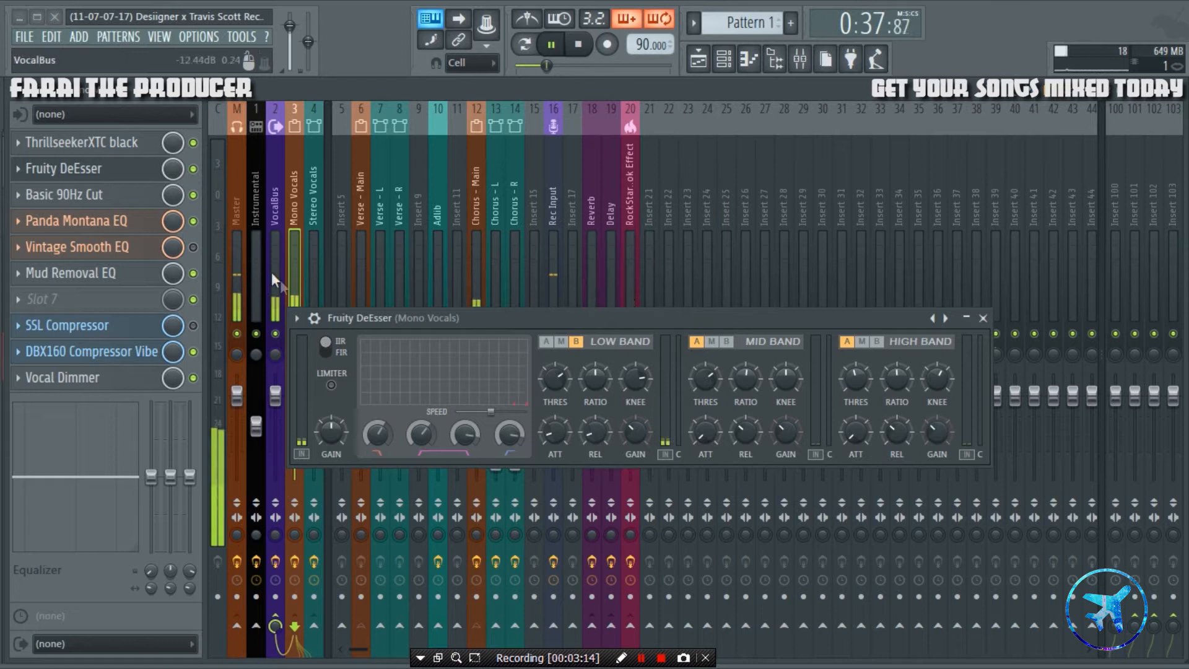
{"action": "left_click", "coordinate": [193, 169]}
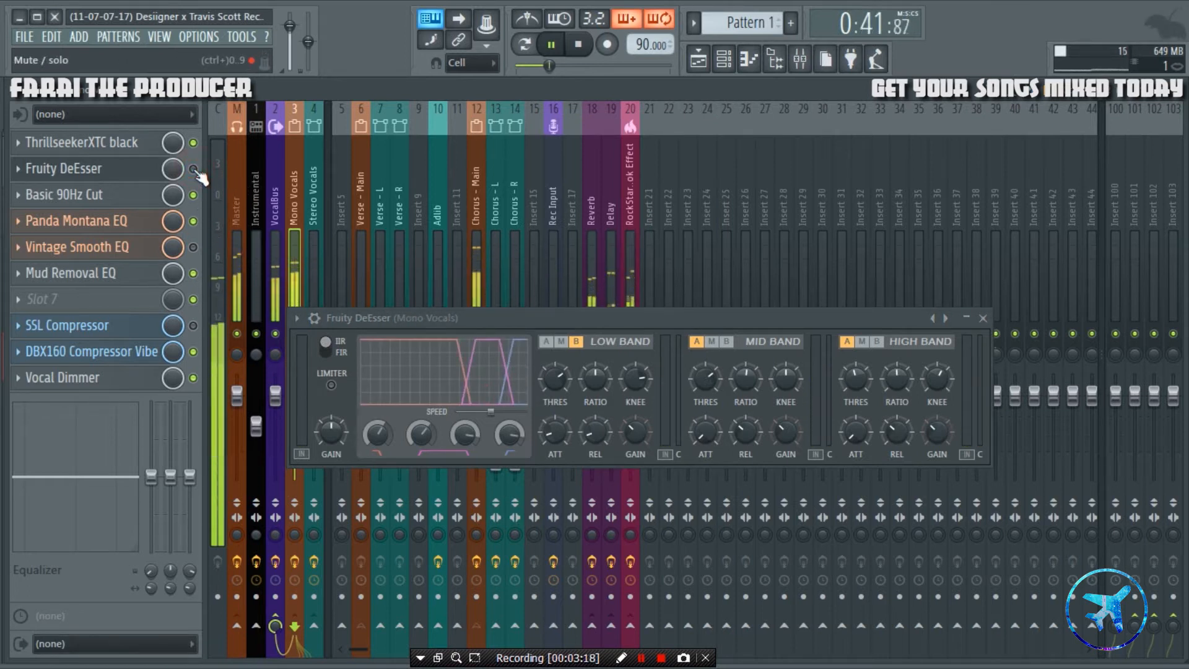
{"action": "left_click", "coordinate": [193, 169]}
{"action": "key", "text": "space"}
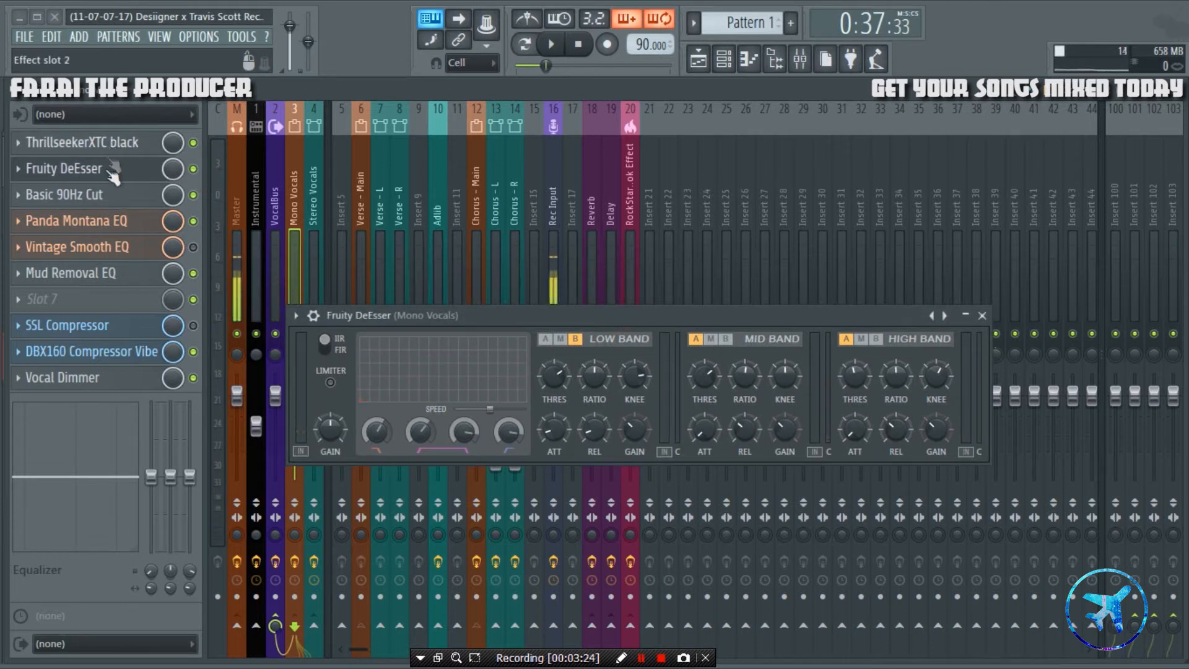
{"action": "left_click", "coordinate": [982, 315]}
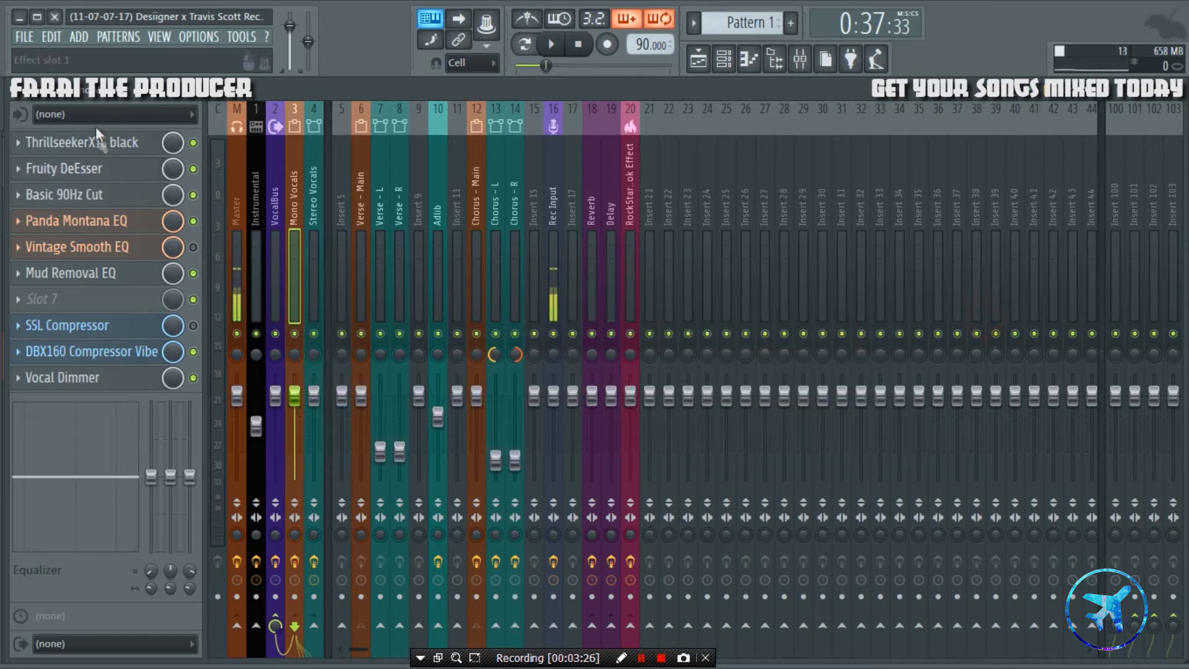
- Examine the Basic 90Hz Cut and Panda Montana EQ curves on the Mono Vocals channel, closing each plugin when done
{"action": "left_click", "coordinate": [121, 195]}
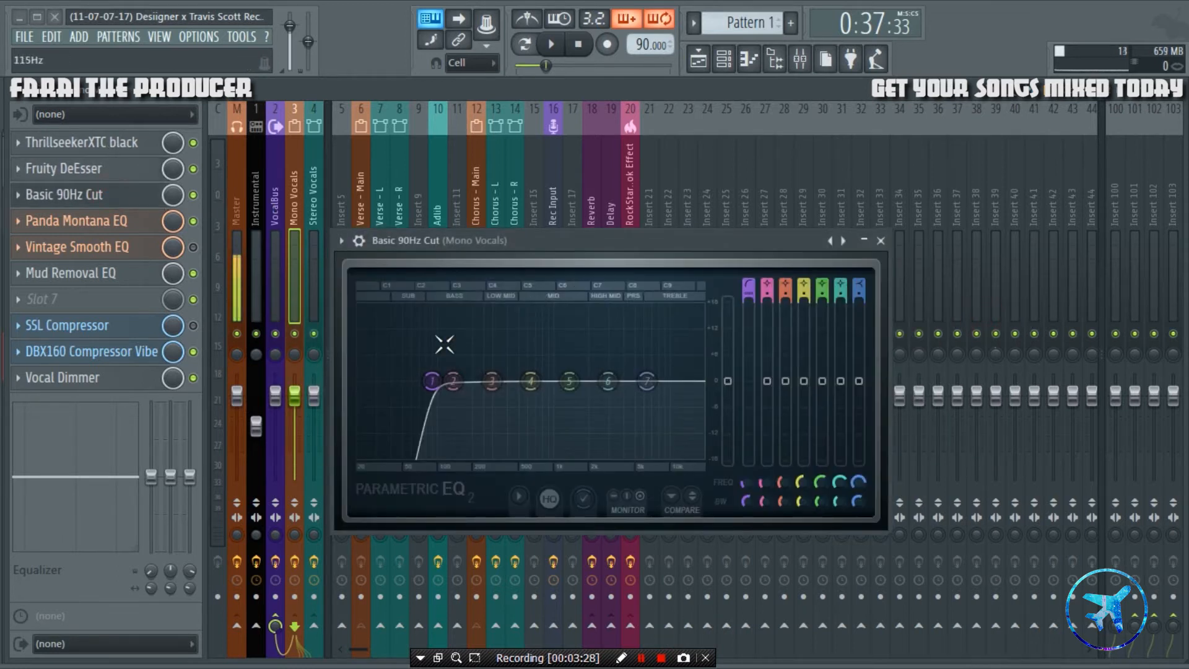
{"action": "left_click", "coordinate": [880, 243]}
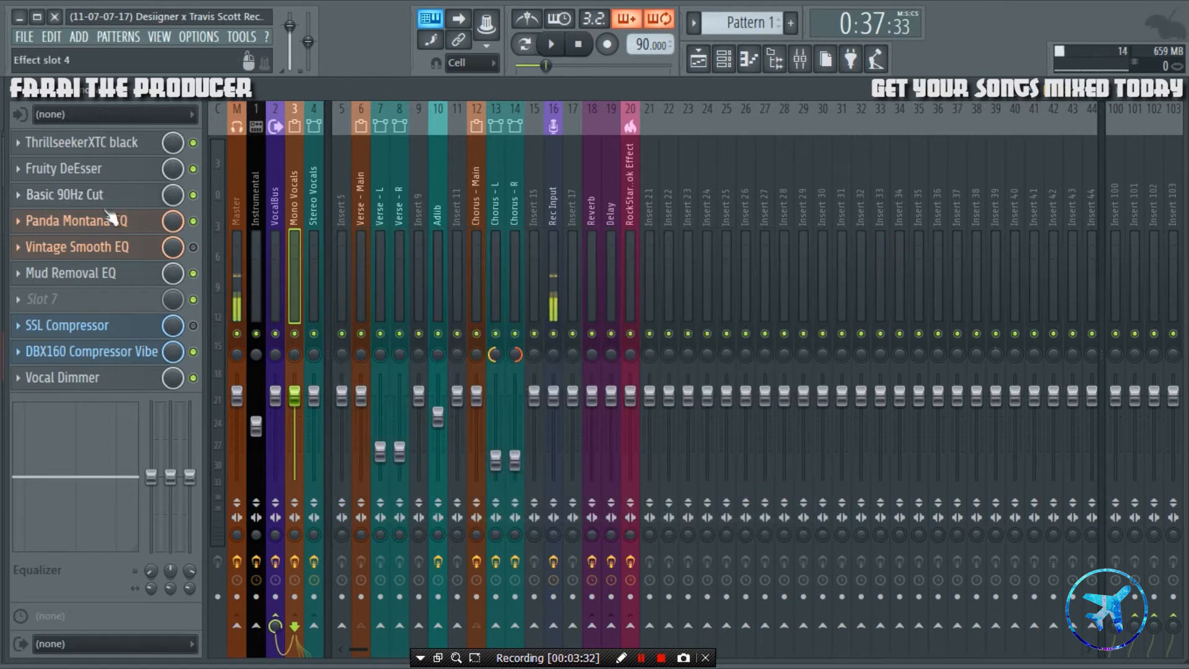
{"action": "left_click", "coordinate": [66, 230]}
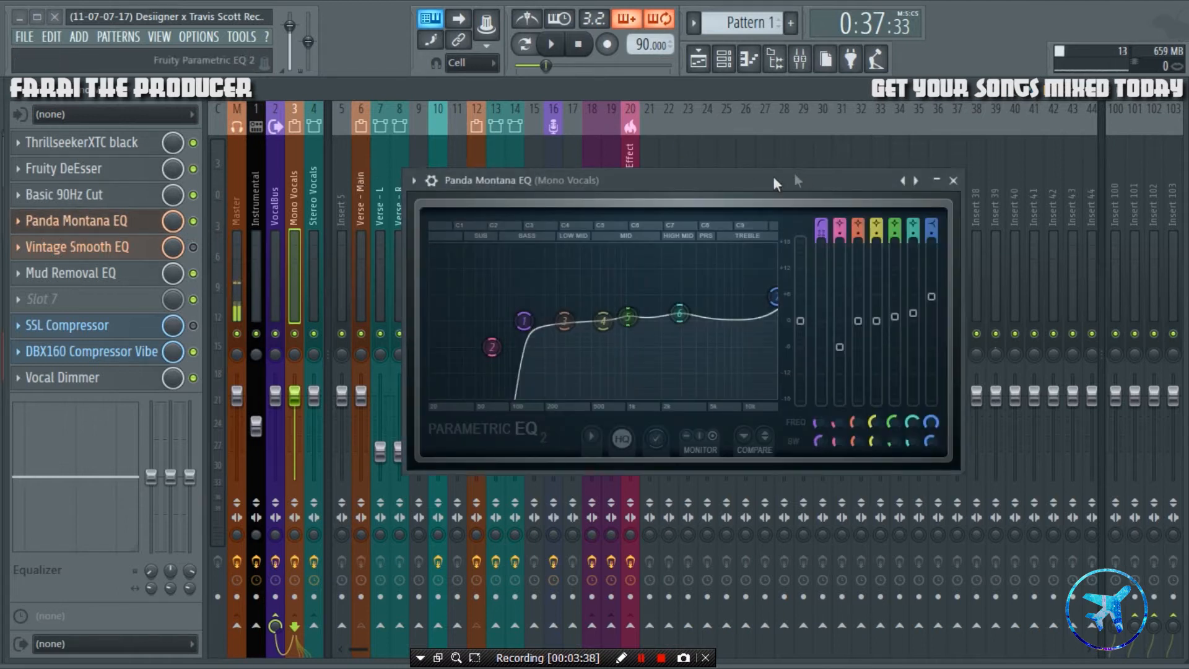
{"action": "left_click_drag", "start_coordinate": [719, 184], "coordinate": [722, 246]}
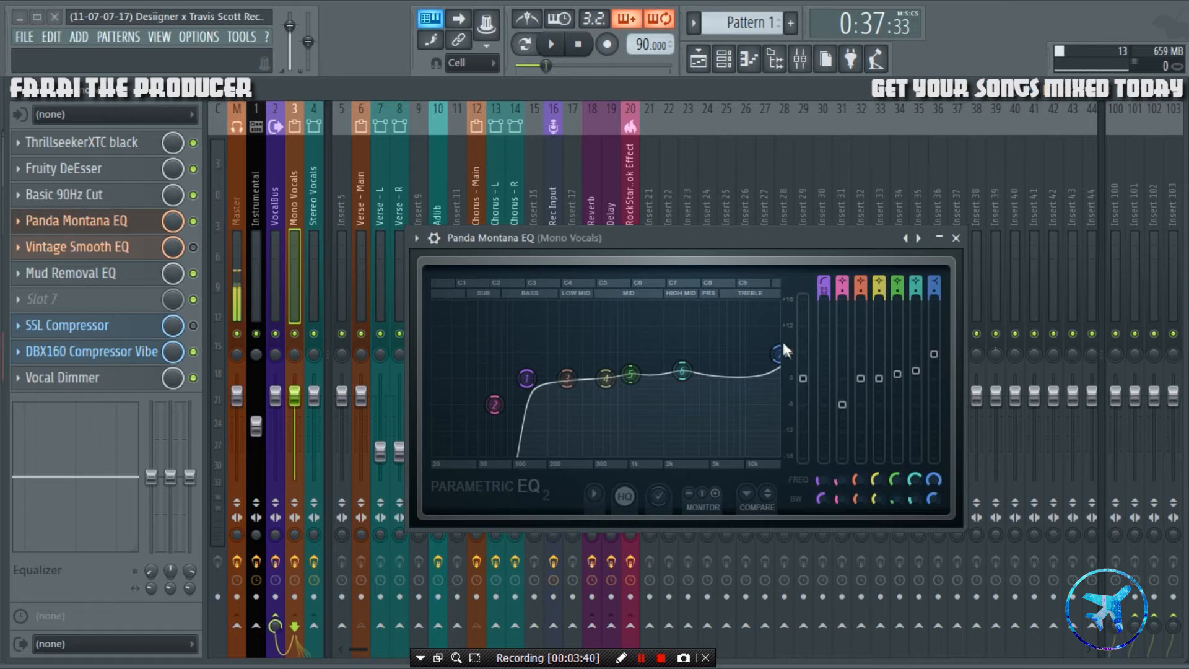
{"action": "left_click_drag", "start_coordinate": [782, 360], "coordinate": [782, 355]}
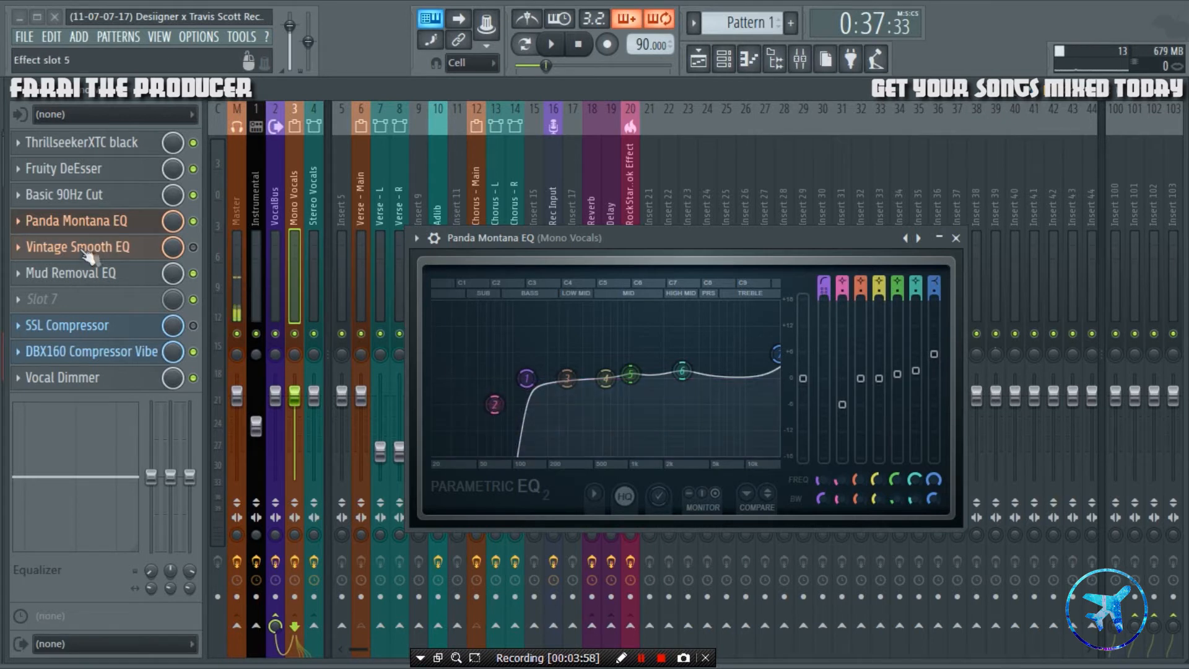
{"action": "left_click", "coordinate": [957, 238]}
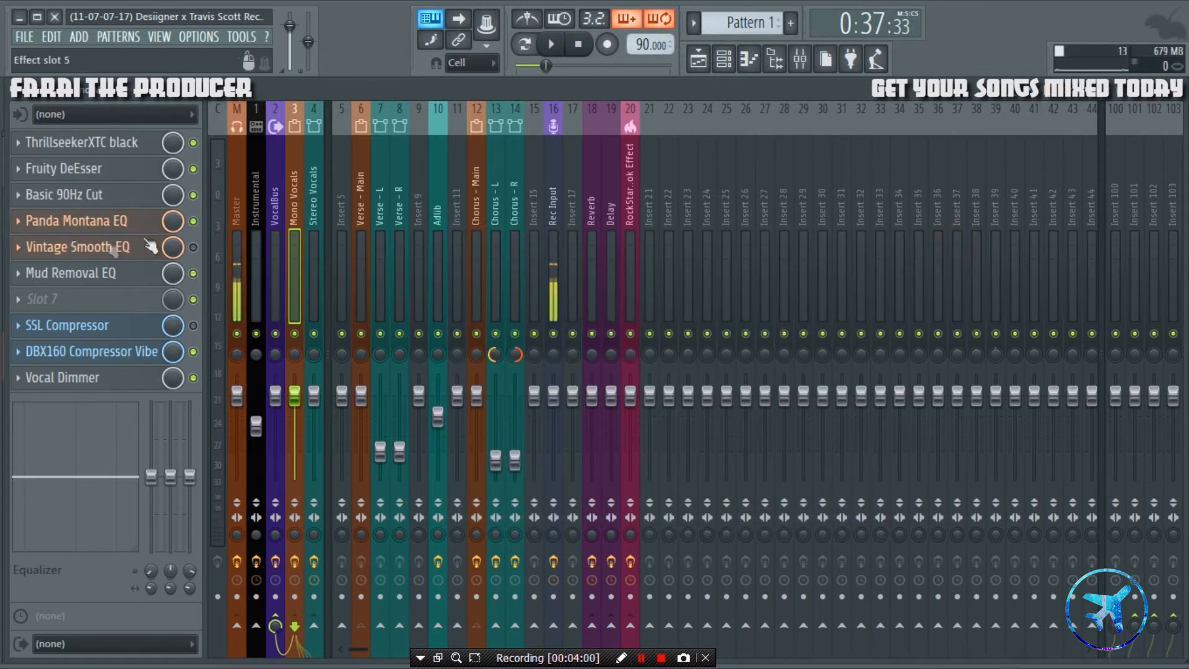
- Alternate between Panda Montana EQ and Vintage Smooth EQ on Mono Vocals during playback to compare them, then close Vintage Smooth EQ
{"action": "left_click", "coordinate": [190, 246]}
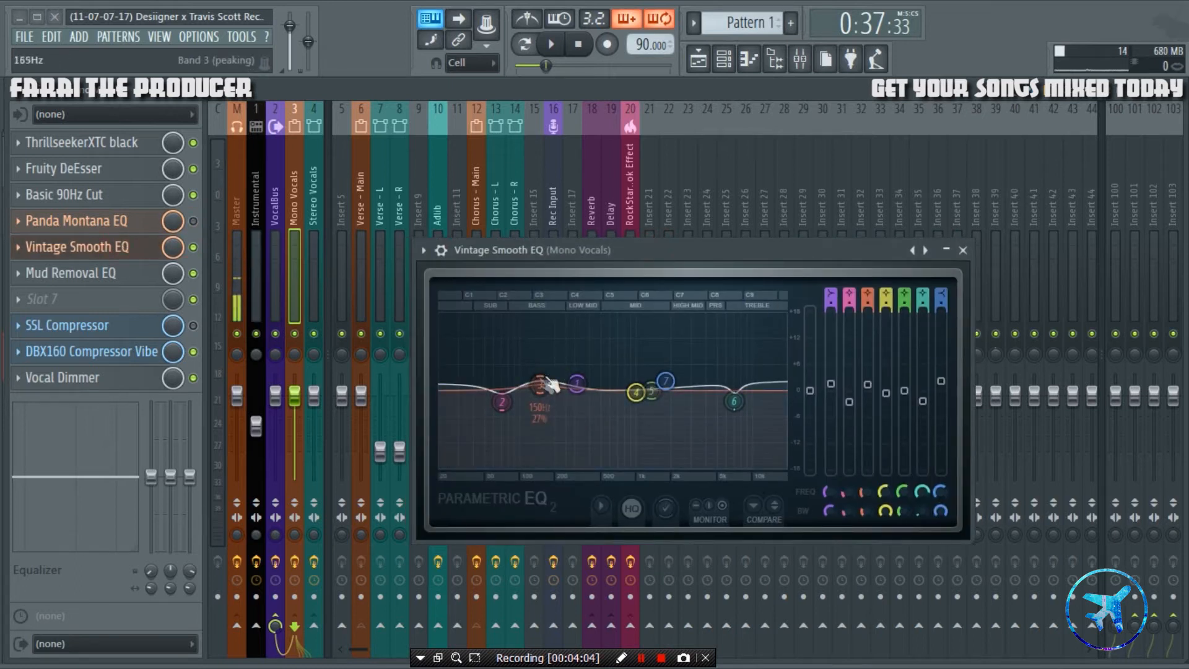
{"action": "left_click", "coordinate": [194, 247]}
{"action": "left_click", "coordinate": [193, 221]}
{"action": "left_click", "coordinate": [193, 221]}
{"action": "left_click", "coordinate": [194, 247]}
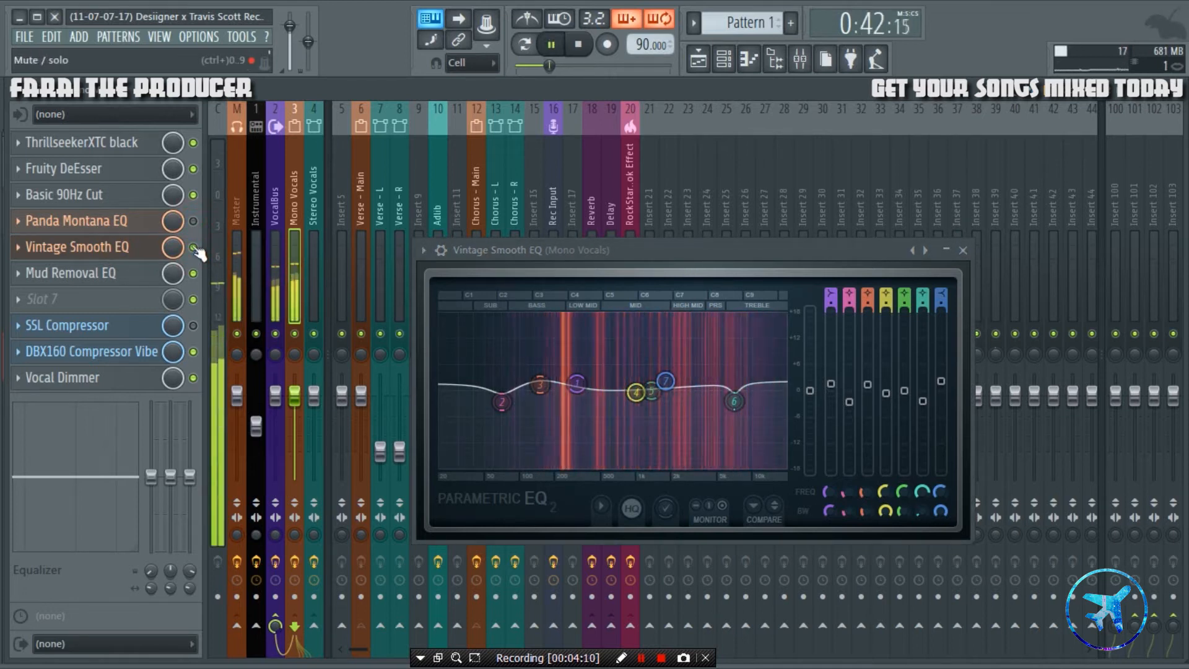
{"action": "left_click", "coordinate": [193, 247]}
{"action": "left_click", "coordinate": [194, 221]}
{"action": "left_click", "coordinate": [194, 221]}
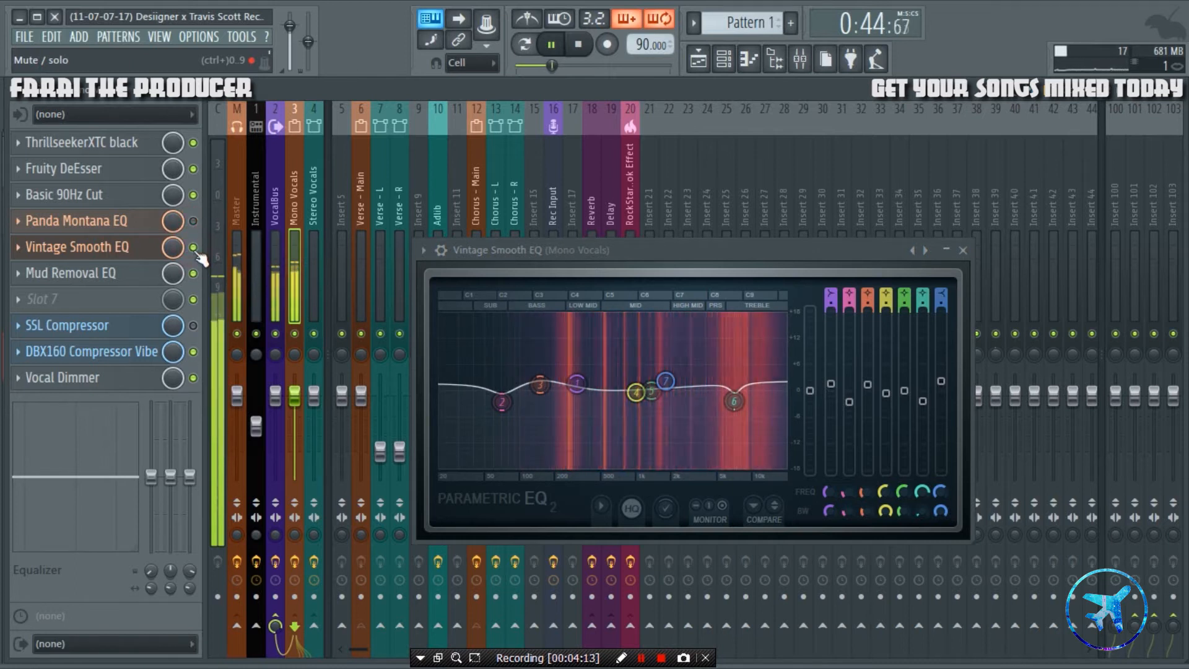
{"action": "key", "text": "space"}
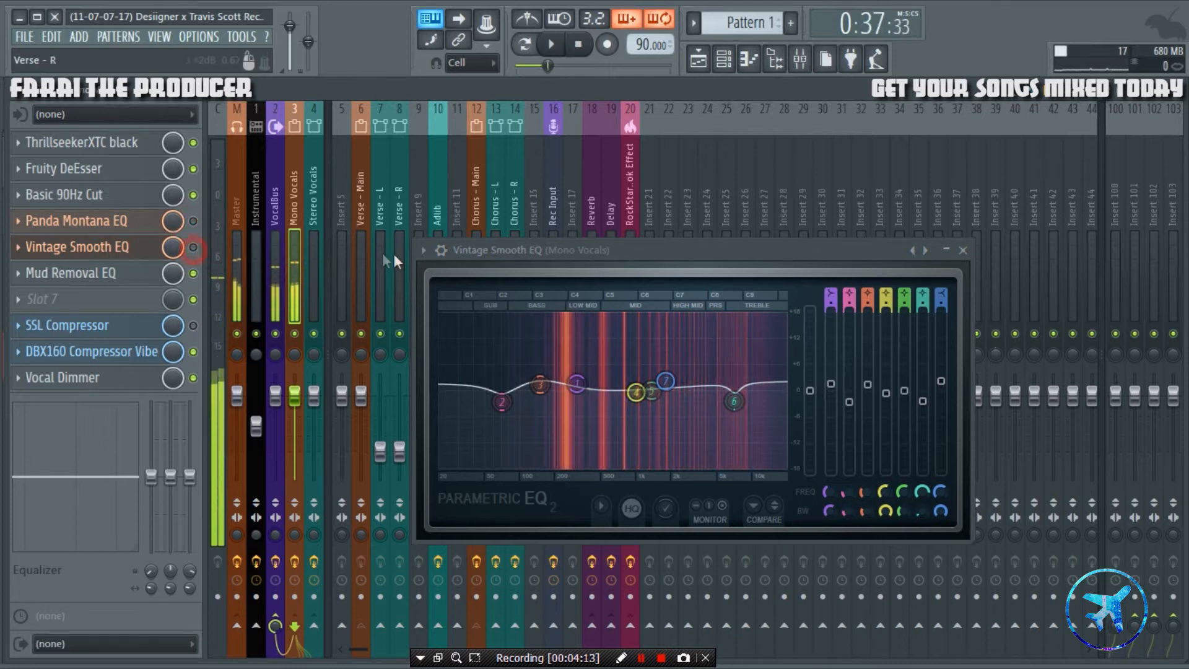
{"action": "left_click", "coordinate": [962, 250]}
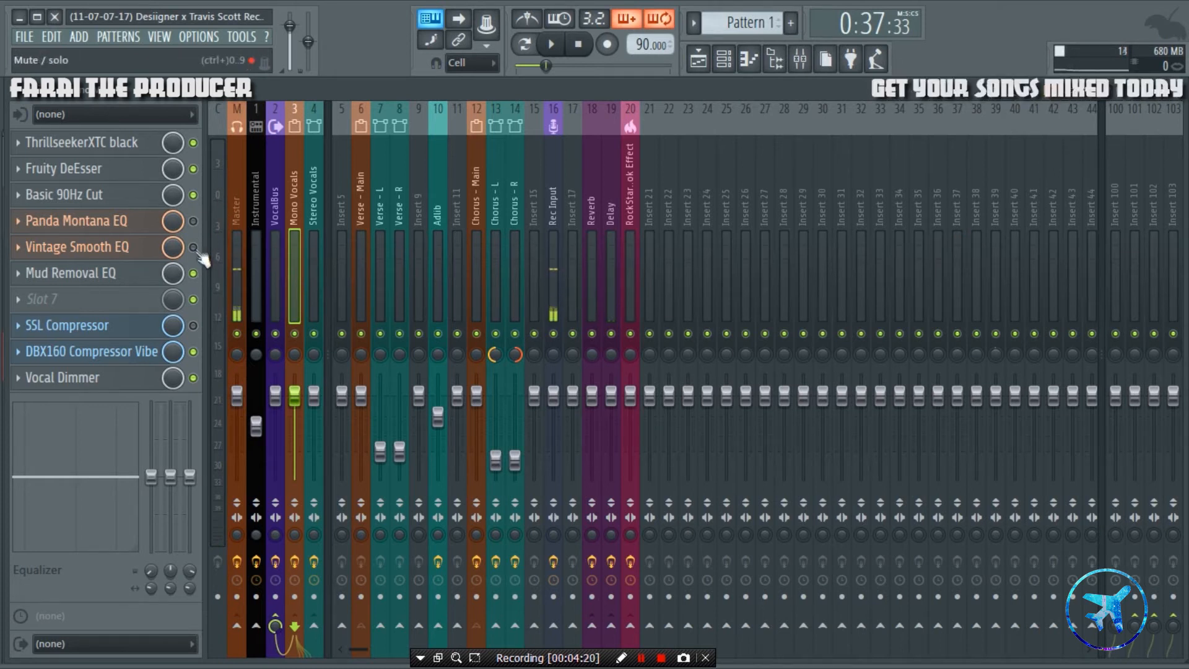
- Examine the Mud Removal EQ curve on Mono Vocals, re-enable Panda Montana EQ, and close the plugin
{"action": "left_click", "coordinate": [158, 273]}
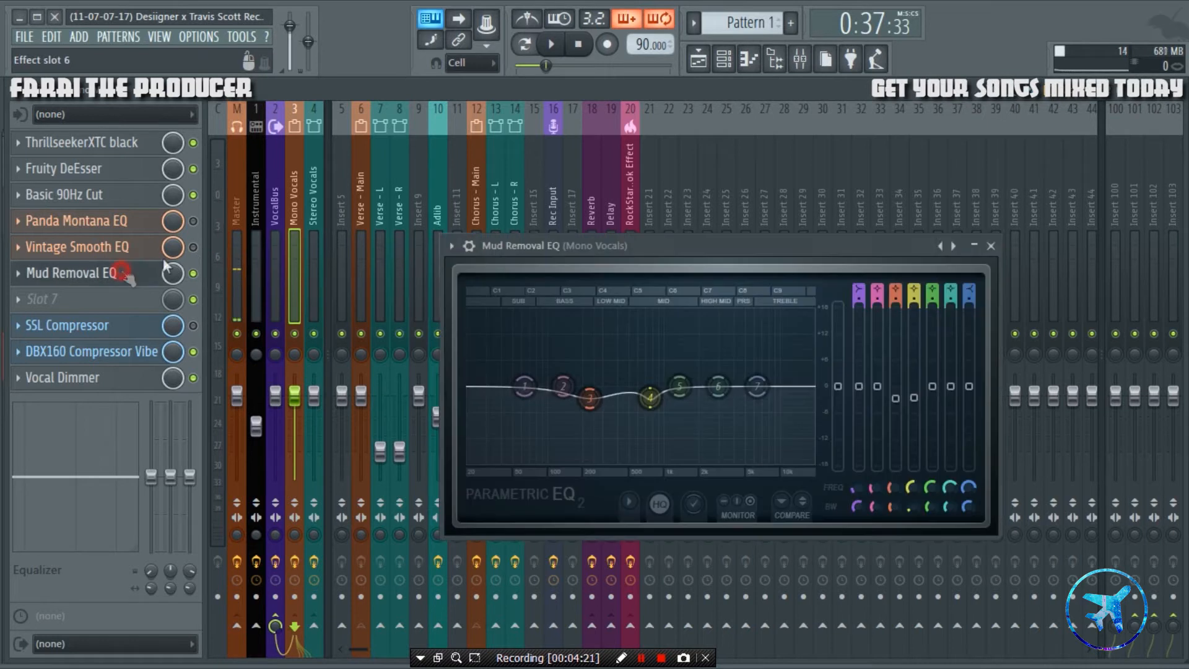
{"action": "left_click", "coordinate": [194, 221]}
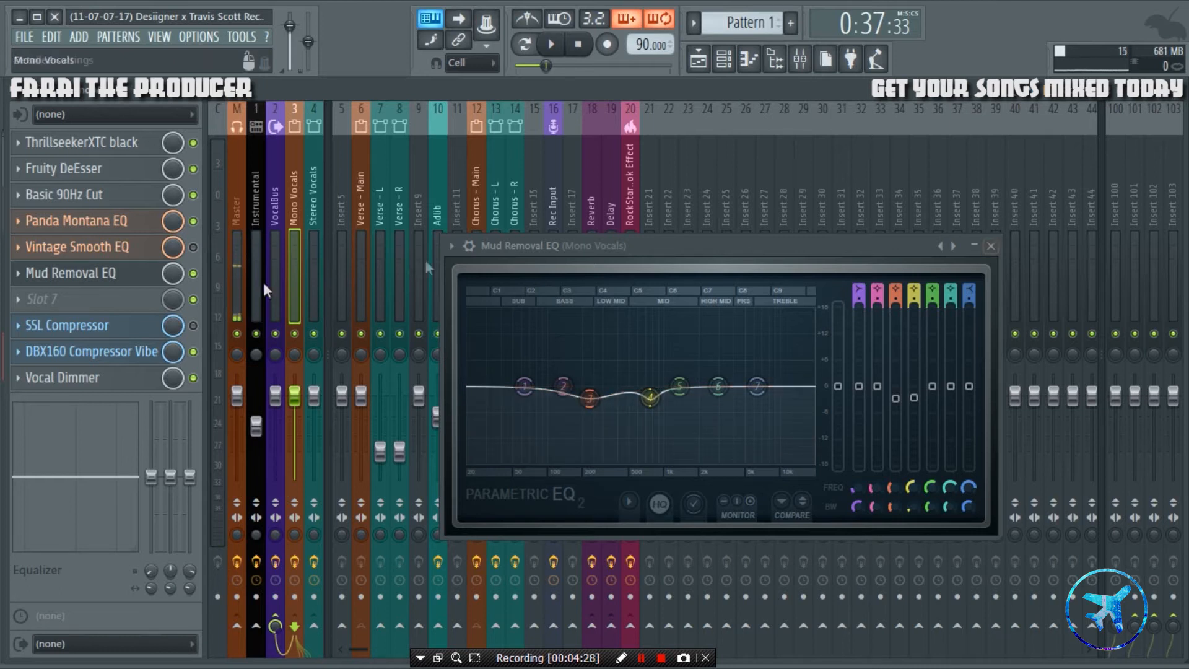
{"action": "left_click", "coordinate": [991, 246]}
- Examine the threshold, ratio, gain, attack and release settings of SSL Compressor and DBX160 Compressor Vibe on Mono Vocals
{"action": "left_click", "coordinate": [112, 325]}
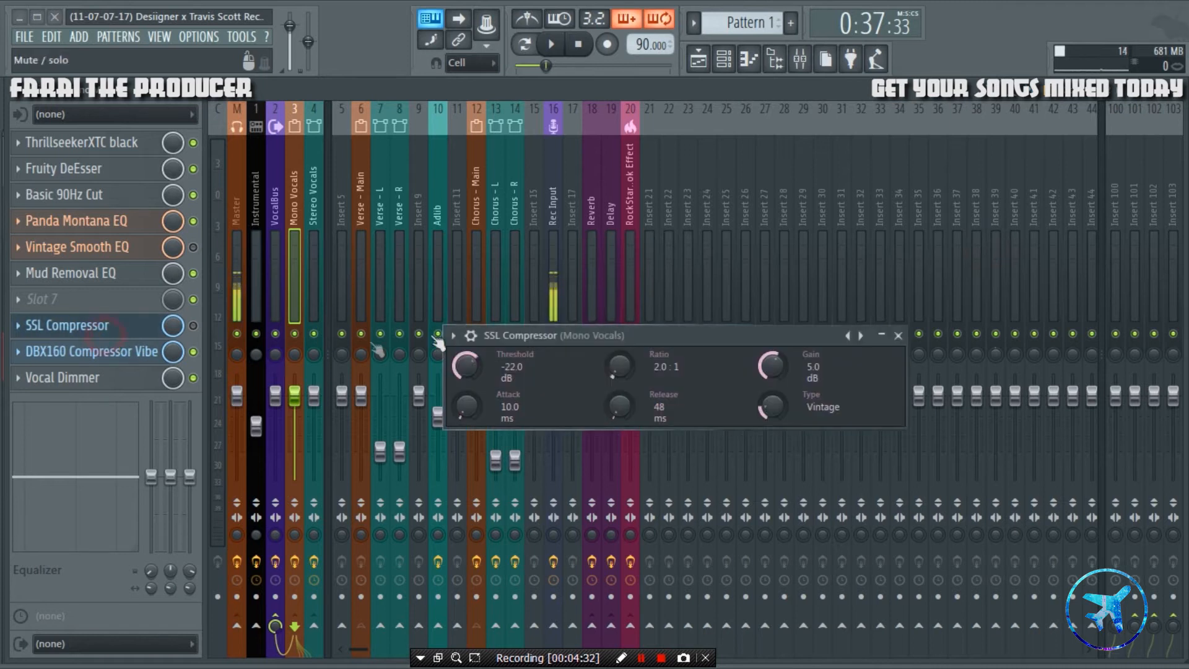
{"action": "left_click", "coordinate": [899, 335]}
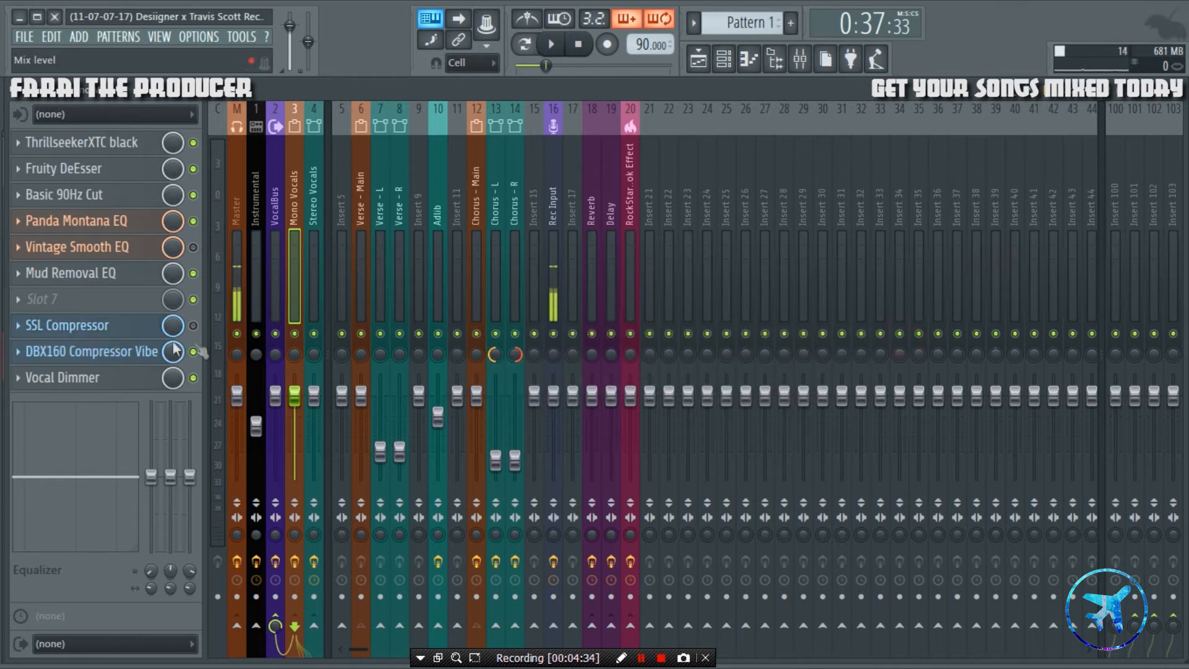
{"action": "left_click", "coordinate": [123, 352]}
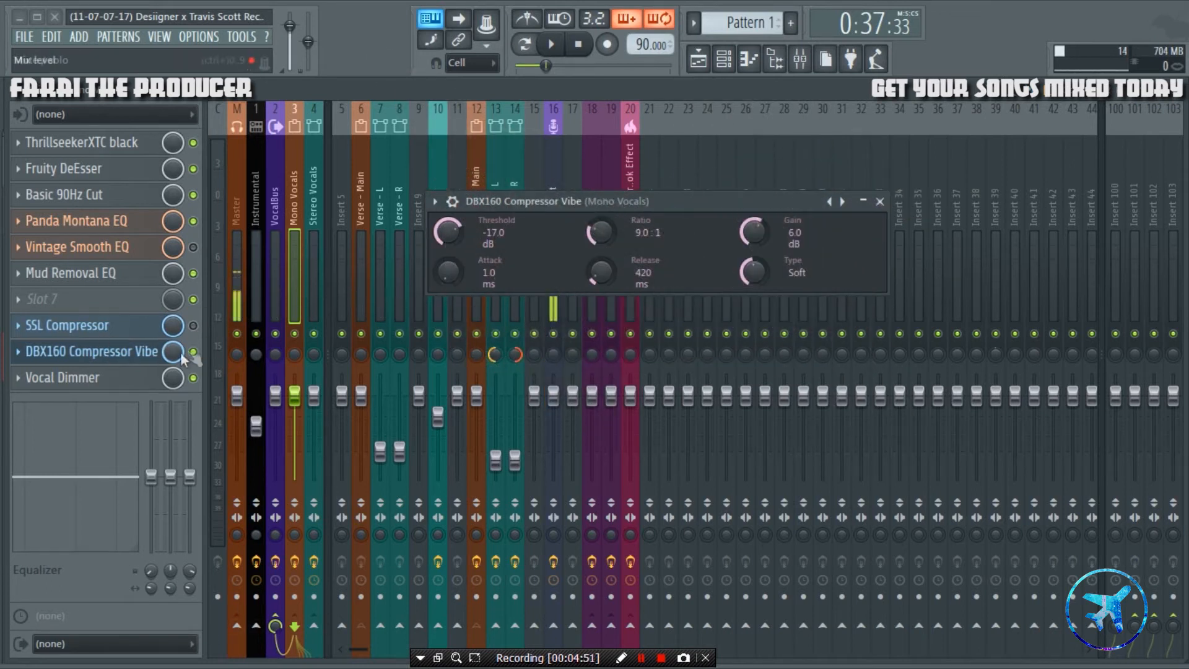
- Alternate the two Mono Vocals compressors during playback, ending with SSL Compressor enabled and DBX160 Compressor Vibe bypassed
{"action": "left_click", "coordinate": [194, 352]}
{"action": "key", "text": "space"}
{"action": "left_click", "coordinate": [194, 326]}
{"action": "left_click", "coordinate": [194, 326]}
{"action": "left_click", "coordinate": [194, 352]}
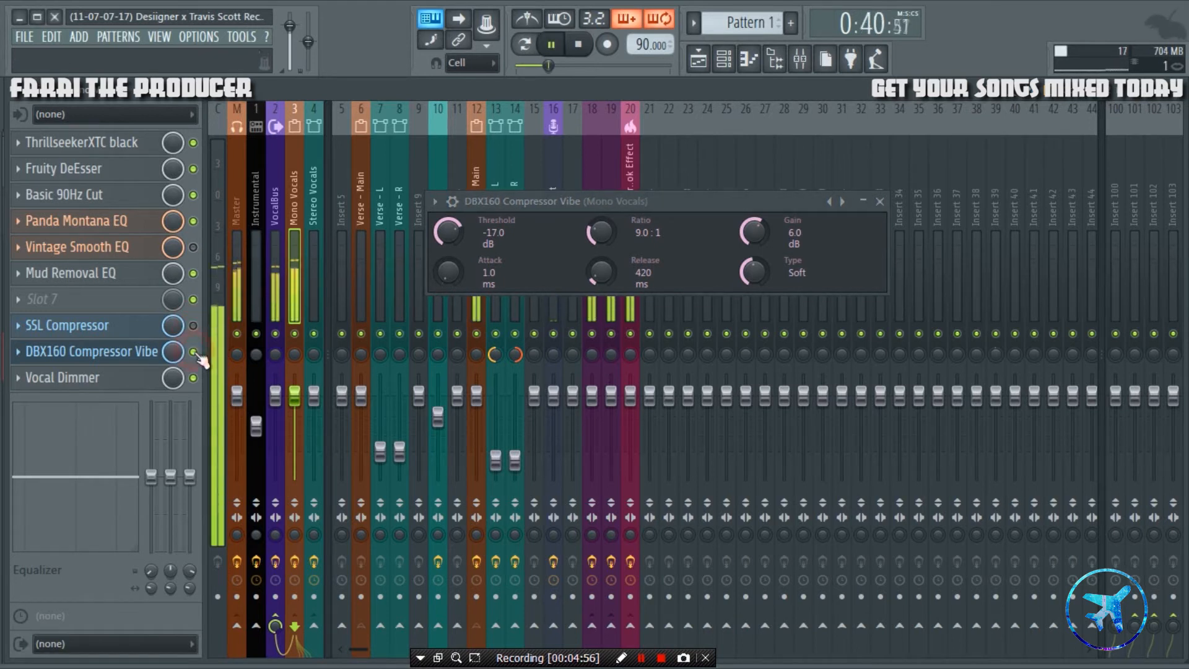
{"action": "left_click", "coordinate": [194, 352]}
{"action": "left_click", "coordinate": [194, 326]}
- Place SSL Compressor below DBX160 Compressor Vibe, stop playback and compare their settings, then close both plugins
{"action": "left_click", "coordinate": [118, 327]}
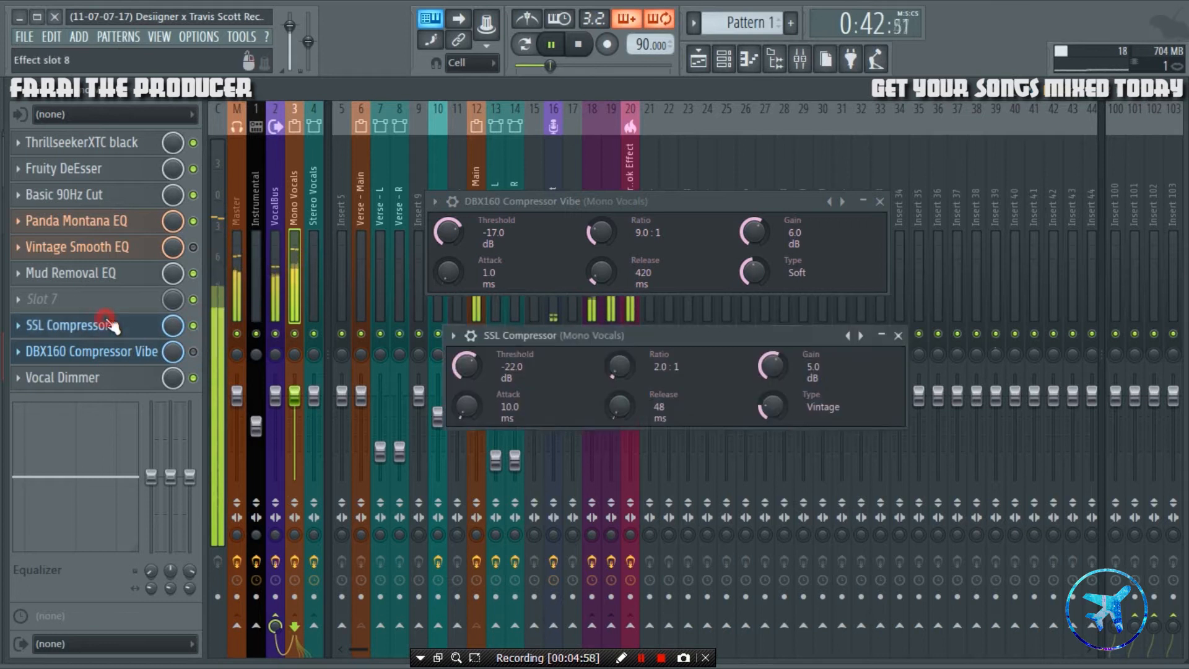
{"action": "left_click_drag", "start_coordinate": [515, 337], "coordinate": [500, 315]}
{"action": "key", "text": "space"}
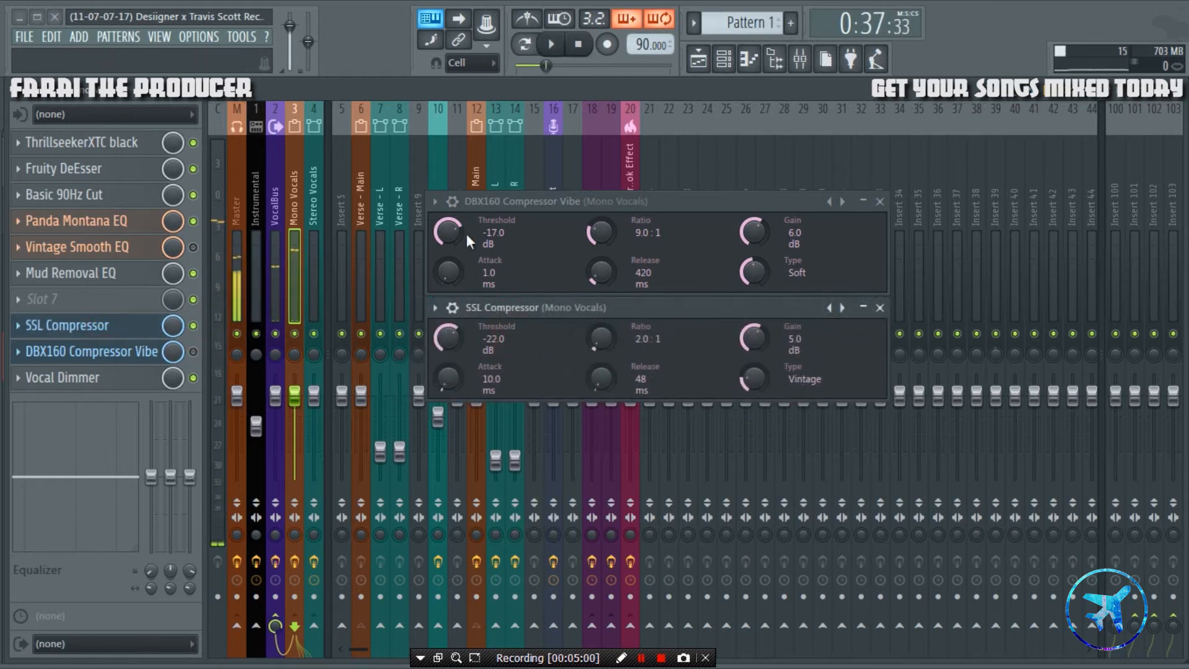
{"action": "left_click", "coordinate": [117, 352]}
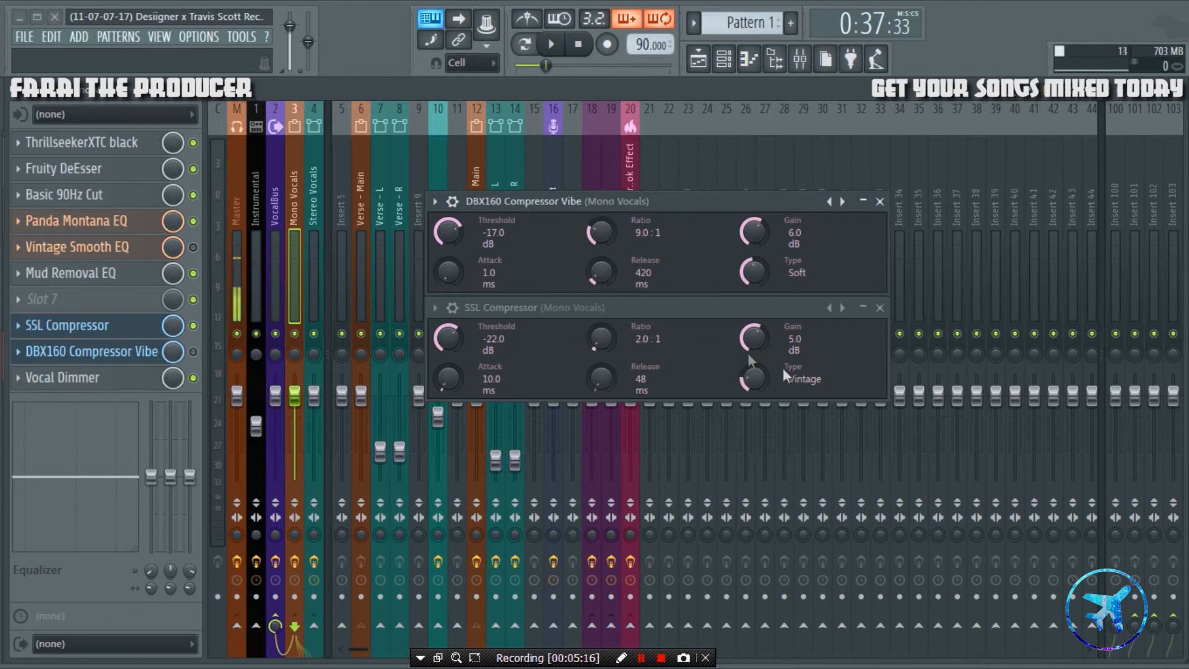
{"action": "left_click", "coordinate": [880, 307]}
{"action": "left_click", "coordinate": [881, 202]}
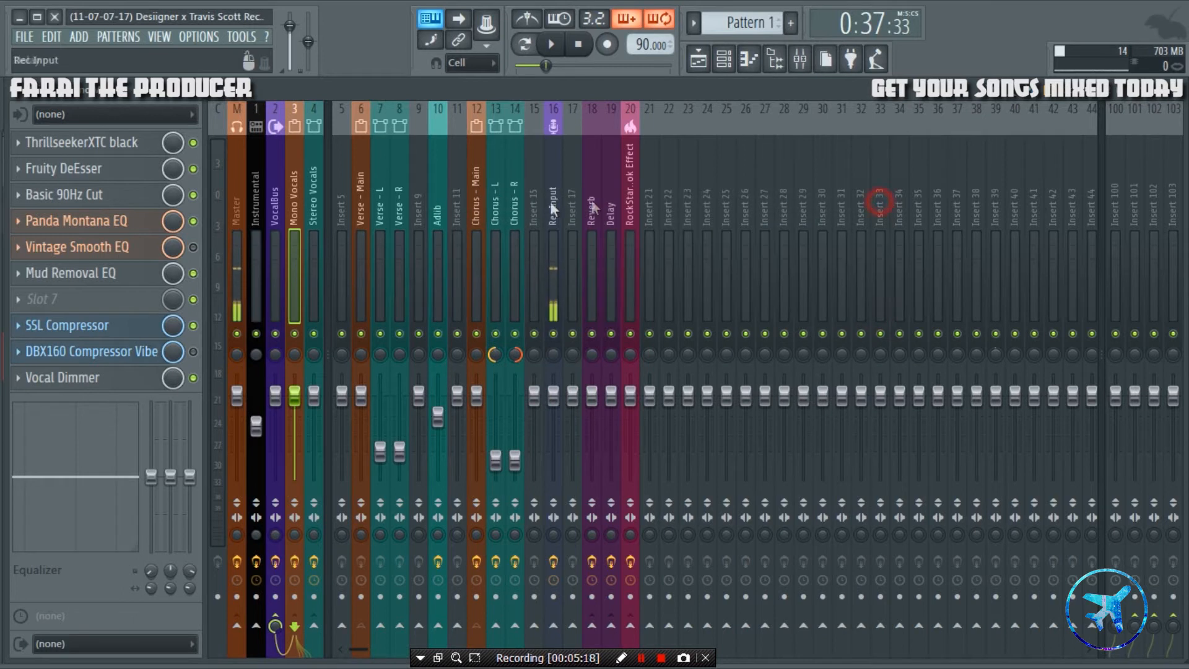
- Solo the Hook Main track in the playlist, enable the Instrumental track alongside it, and start playback
{"action": "left_click", "coordinate": [699, 60]}
{"action": "right_click", "coordinate": [86, 373]}
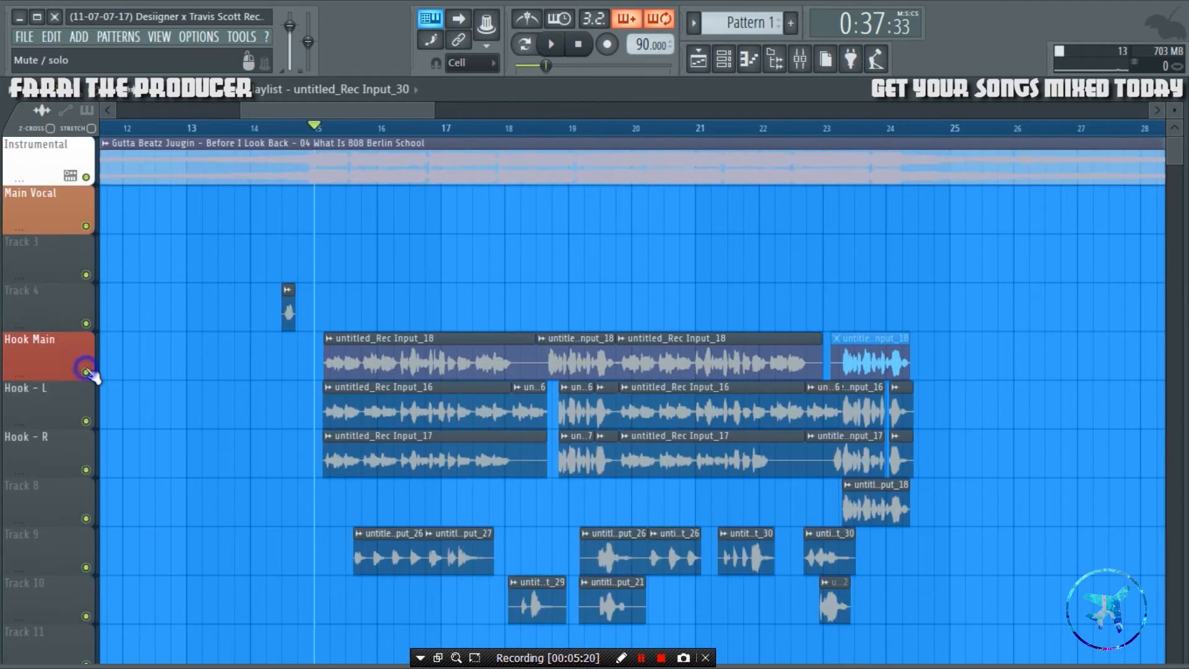
{"action": "right_click", "coordinate": [86, 373]}
{"action": "left_click", "coordinate": [86, 177]}
{"action": "key", "text": "space"}
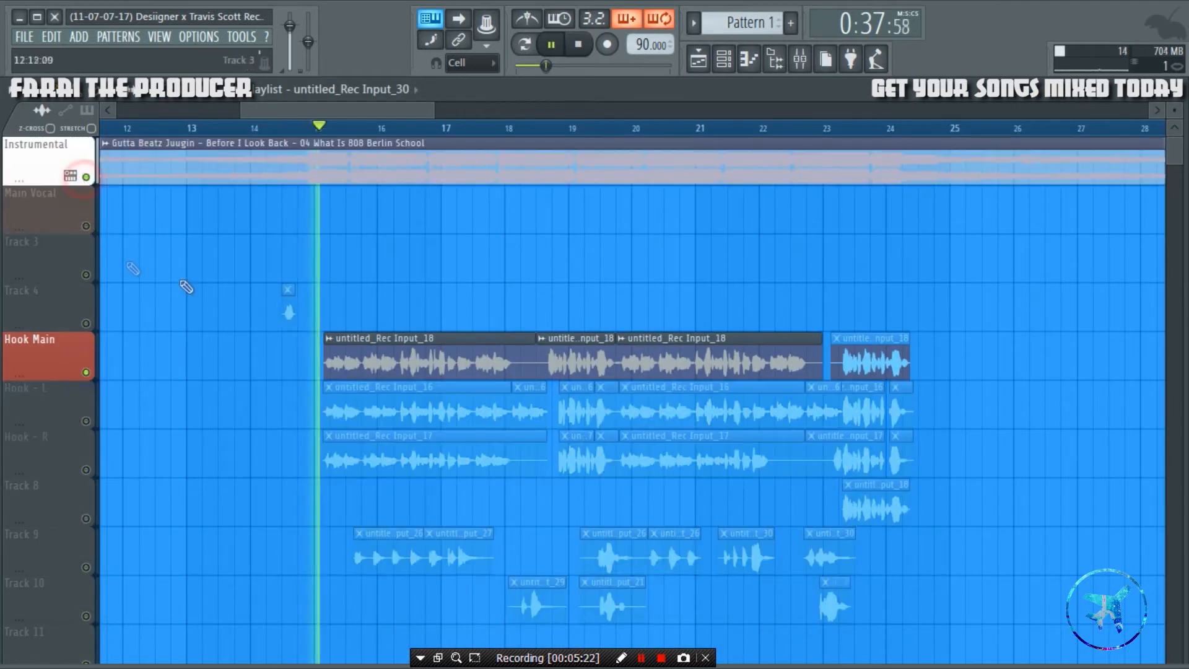
- Select the Chorus - Main mixer channel and play the section to examine its level against the Instrumental and Master
{"action": "left_click", "coordinate": [800, 60]}
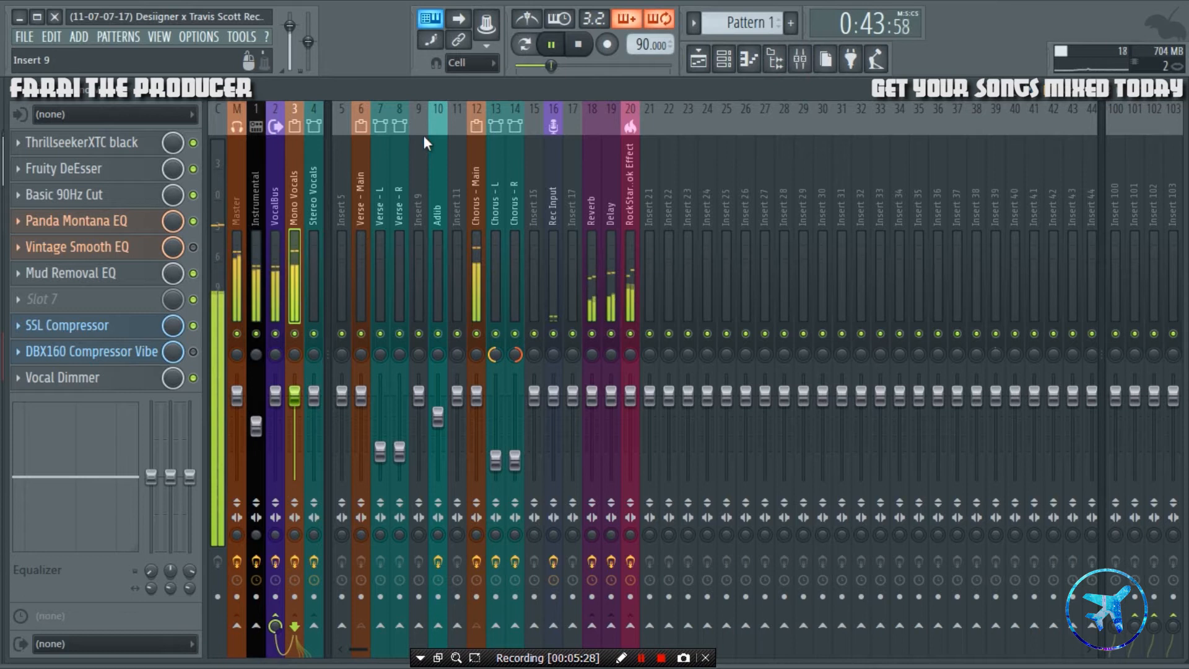
{"action": "left_click", "coordinate": [477, 257]}
{"action": "key", "text": "space"}
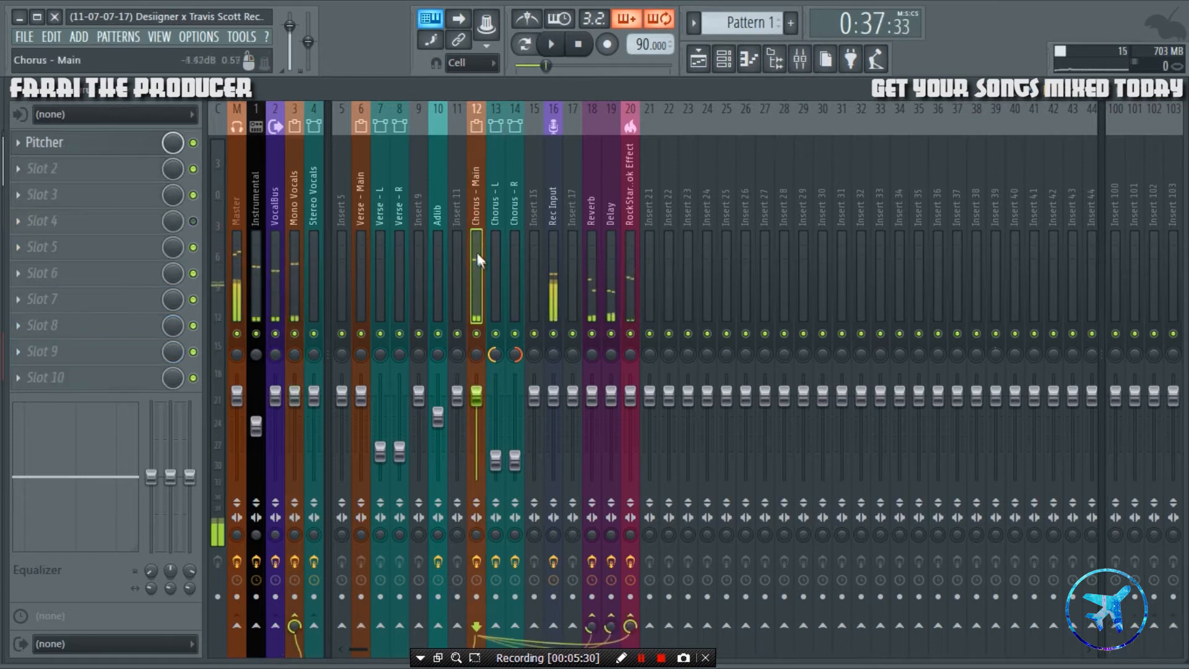
{"action": "key", "text": "space"}
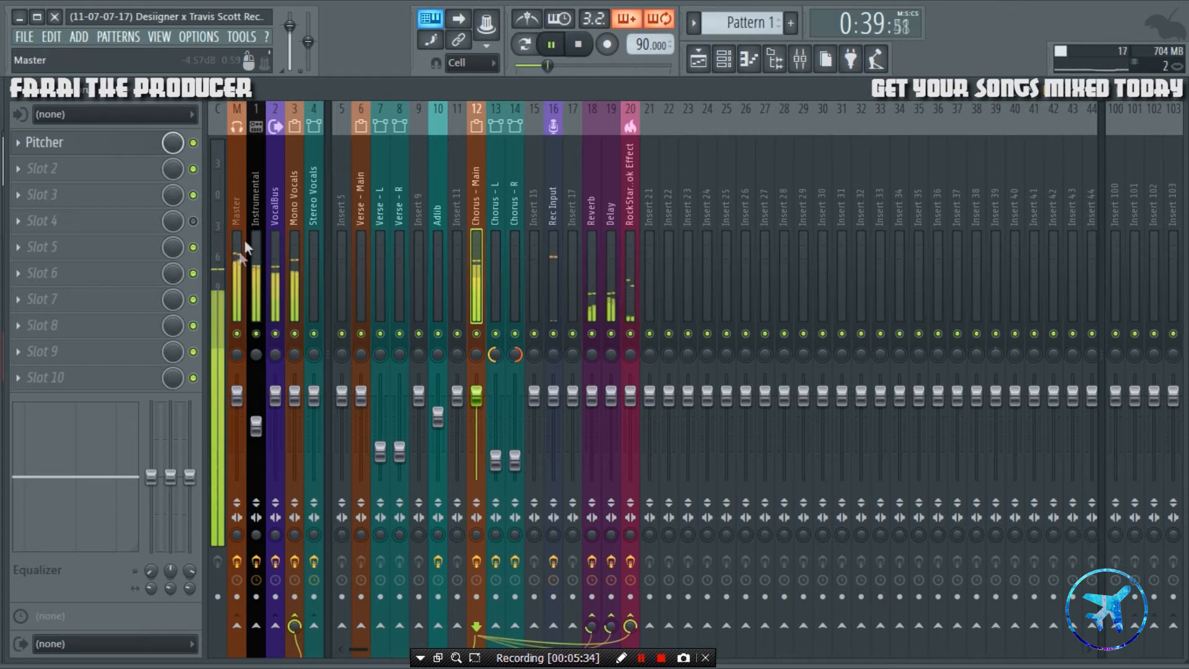
{"action": "key", "text": "space"}
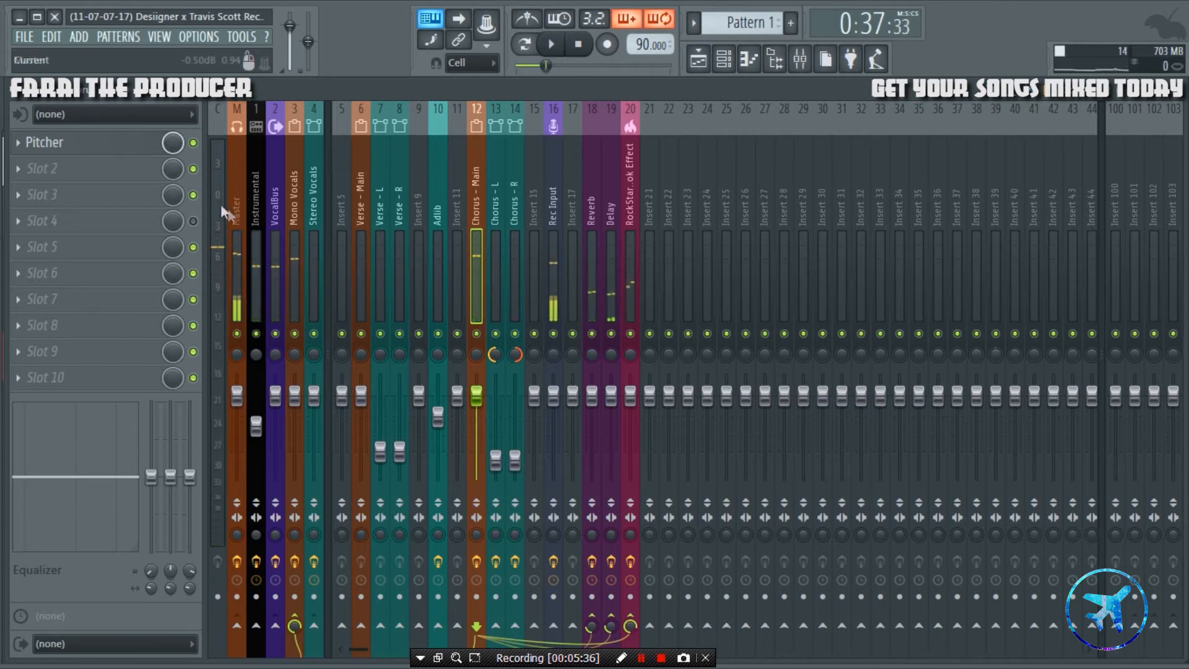
- Enlarge the Hook Main track in the playlist, examine its vocal waveform up close, and reset the track height
{"action": "left_click", "coordinate": [698, 60]}
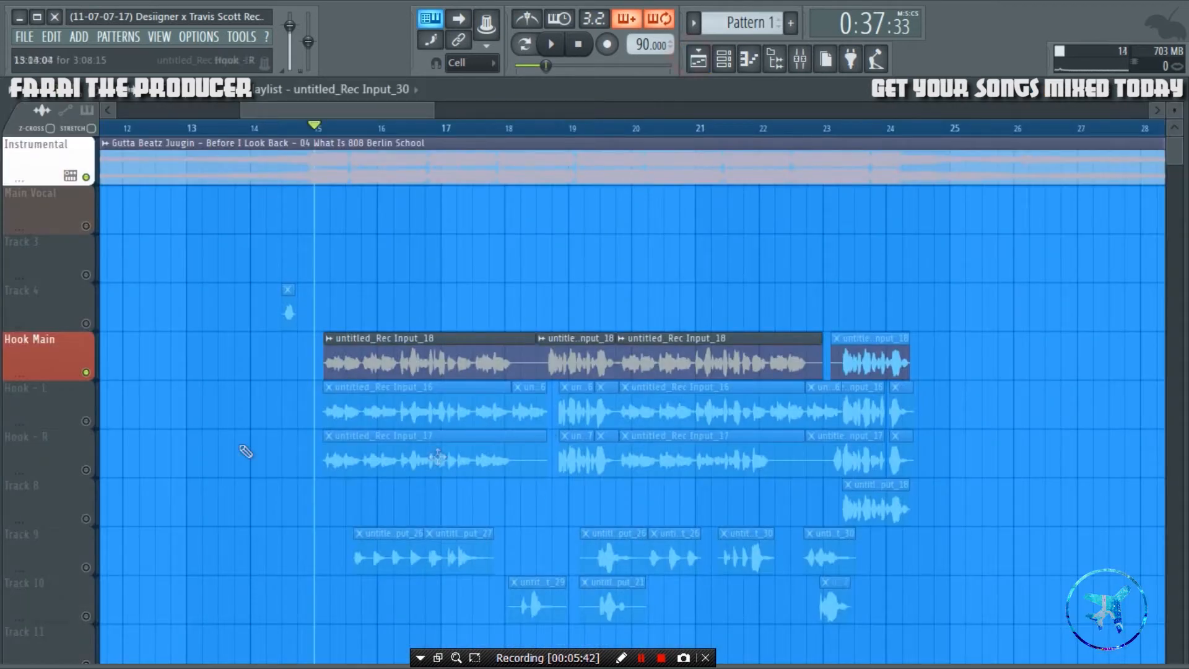
{"action": "left_click_drag", "start_coordinate": [54, 372], "coordinate": [54, 519]}
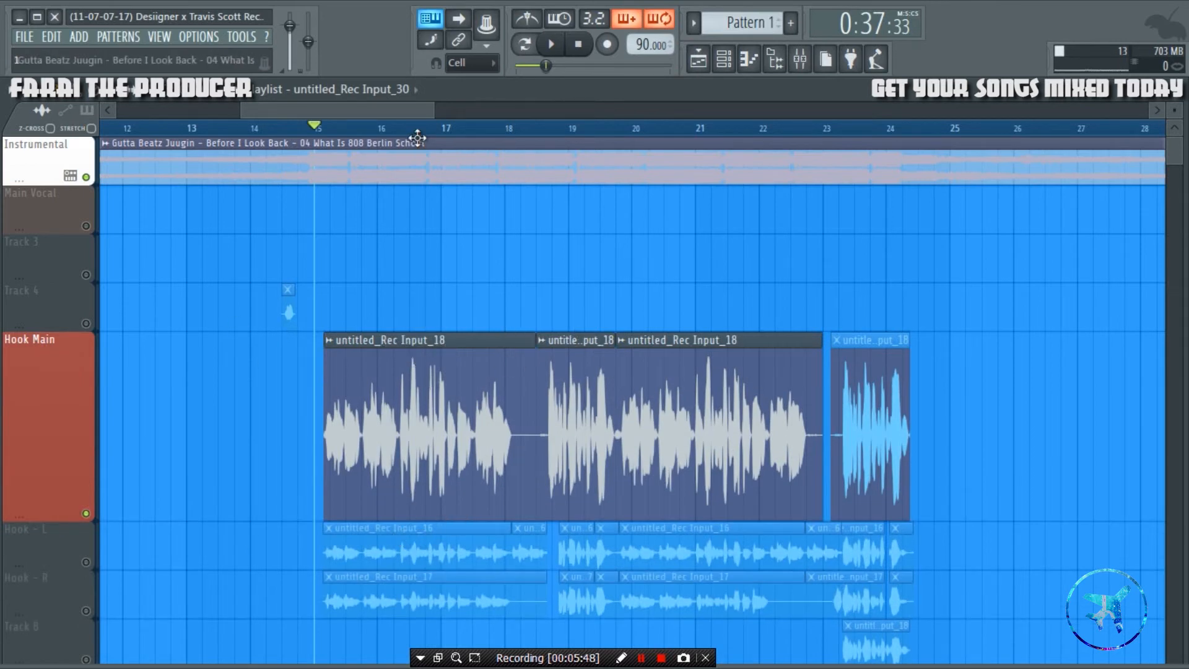
{"action": "scroll", "coordinate": [425, 297], "scroll_direction": "up", "scroll_amount": 5}
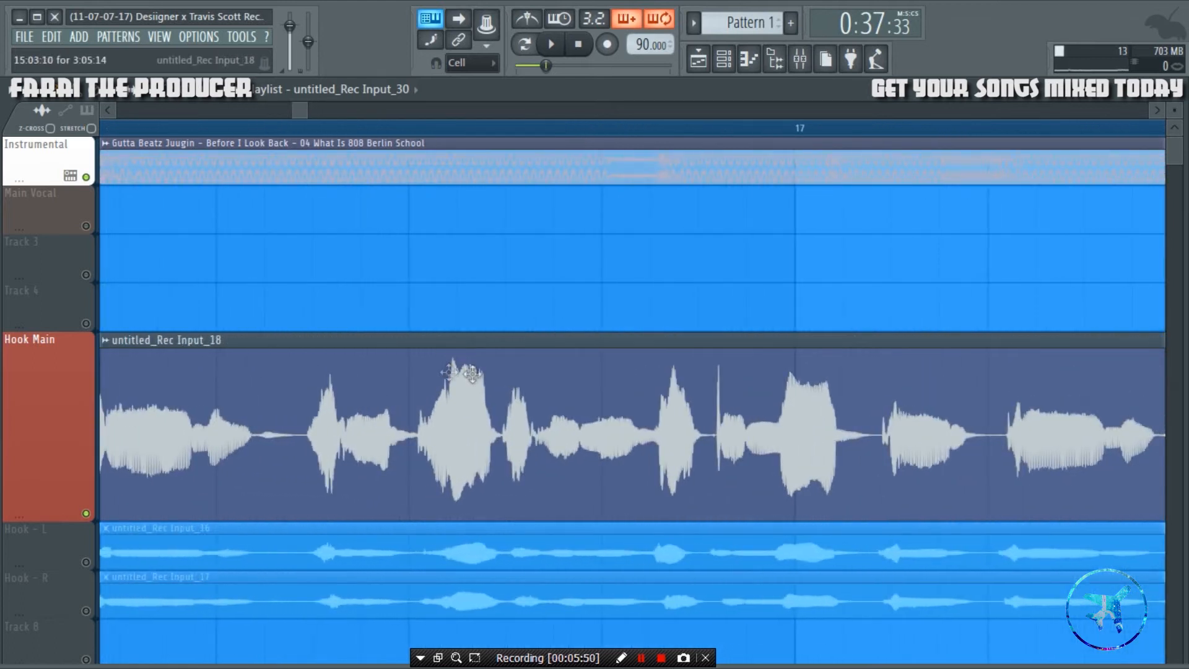
{"action": "scroll", "coordinate": [504, 147], "scroll_direction": "down", "scroll_amount": 5}
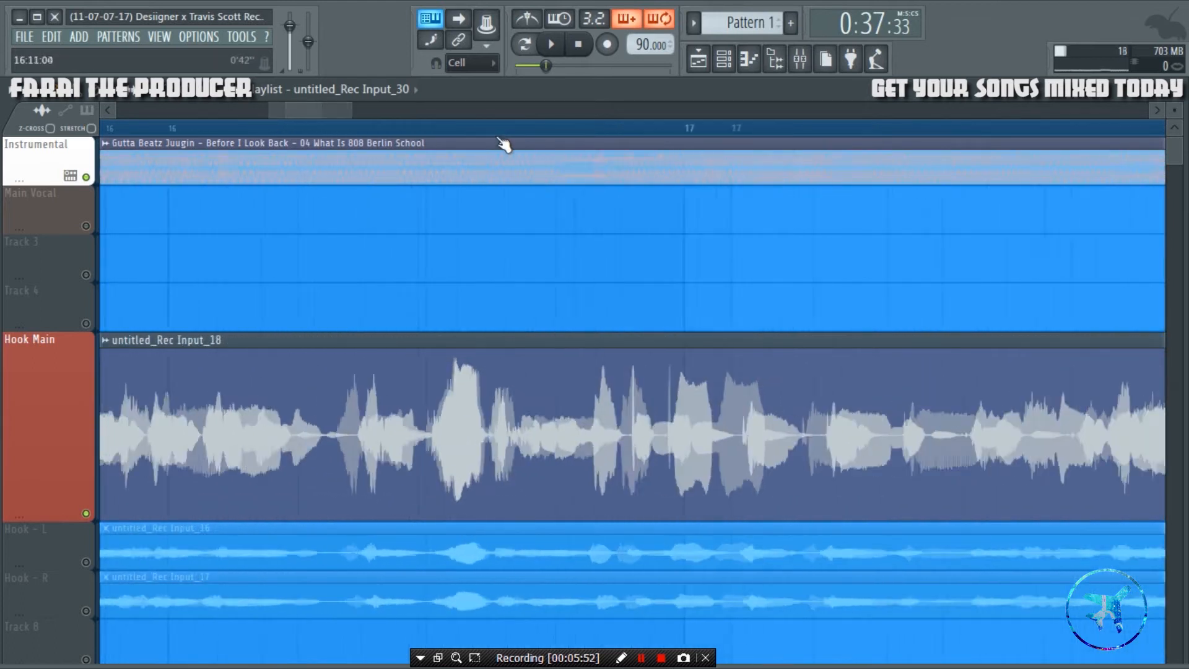
{"action": "right_click", "coordinate": [12, 433]}
{"action": "mouse_move", "coordinate": [88, 439]}
{"action": "left_click", "coordinate": [197, 469]}
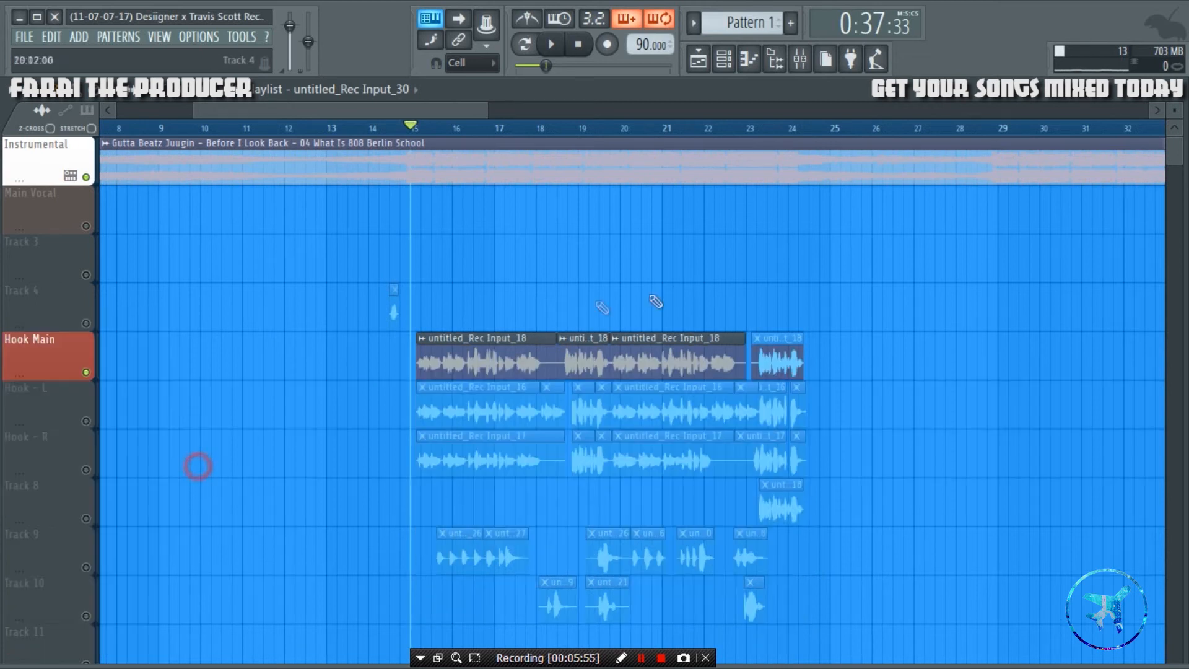
- Unsolo and mute the Hook Main track, then play the remaining hook vocals with the Instrumental while viewing the mixer
{"action": "right_click", "coordinate": [86, 372]}
{"action": "left_click", "coordinate": [86, 372]}
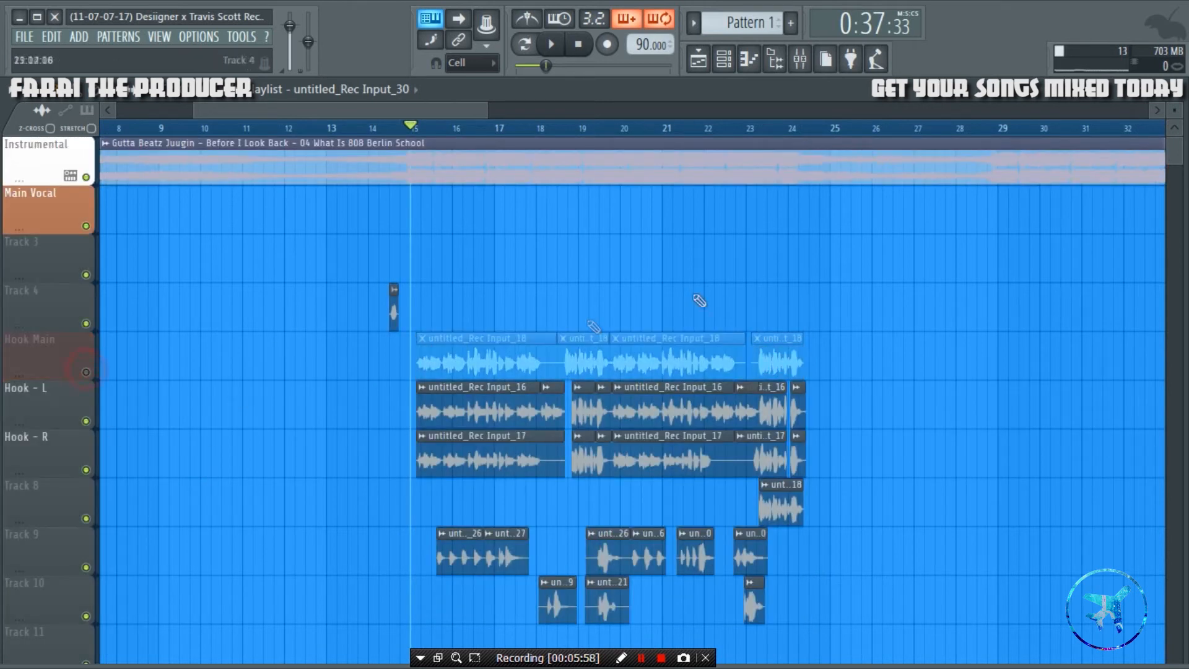
{"action": "scroll", "coordinate": [423, 132], "scroll_direction": "up", "scroll_amount": 5}
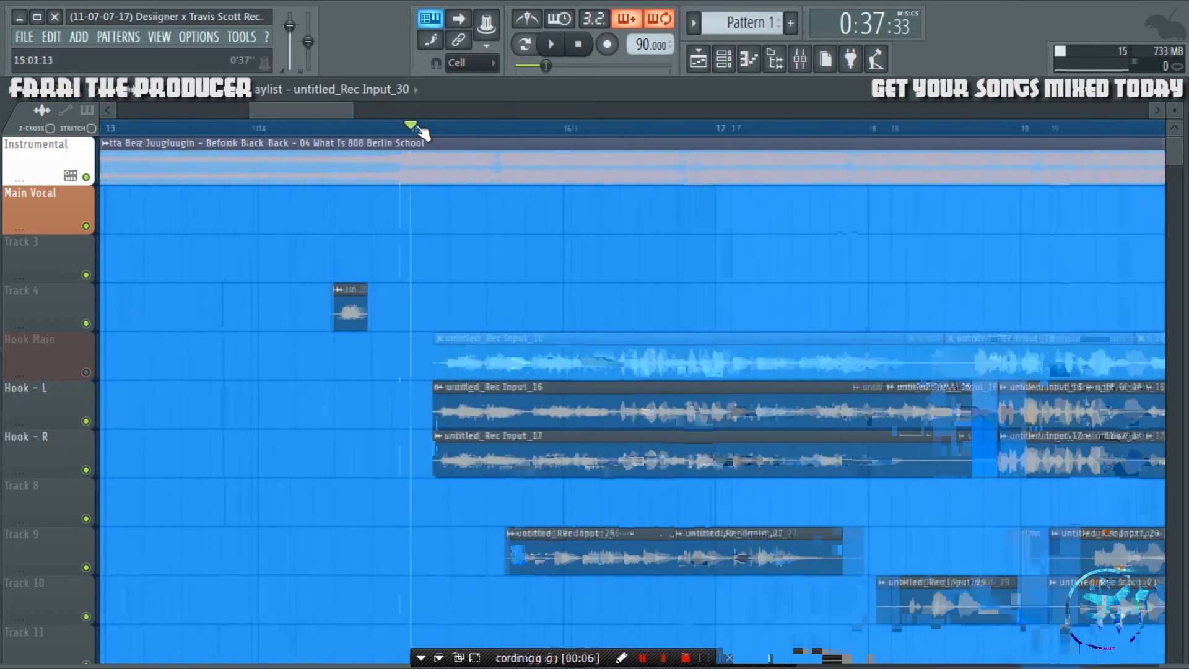
{"action": "scroll", "coordinate": [337, 109], "scroll_direction": "right", "scroll_amount": 3}
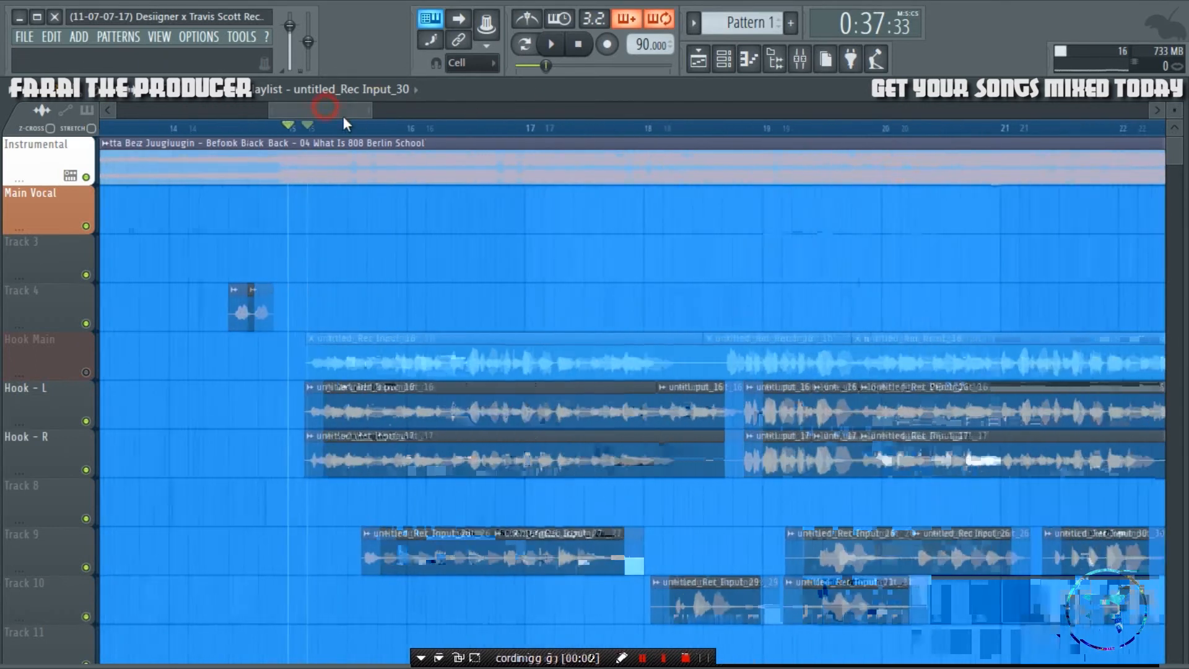
{"action": "left_click", "coordinate": [801, 60]}
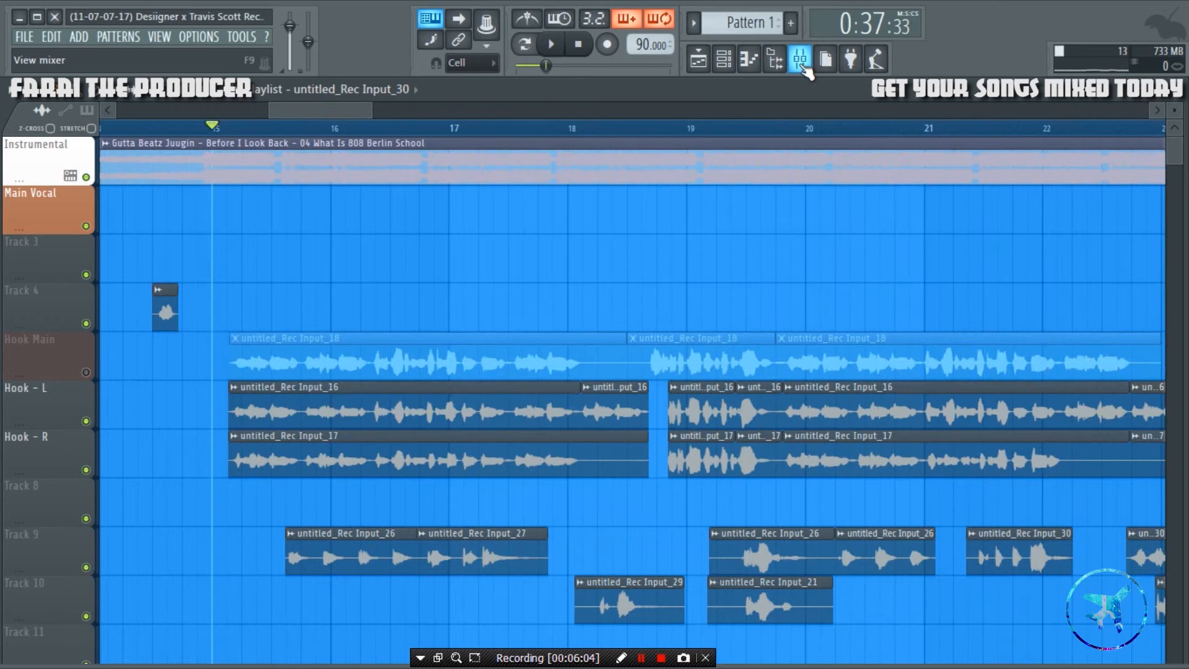
{"action": "key", "text": "space"}
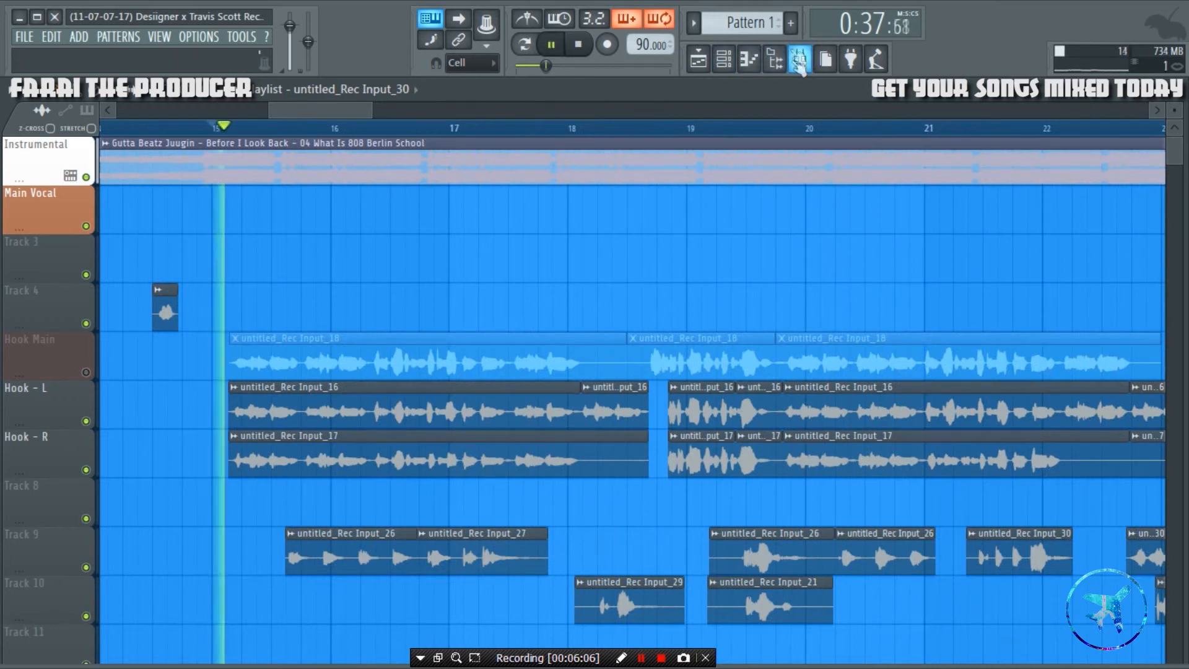
{"action": "left_click", "coordinate": [802, 60]}
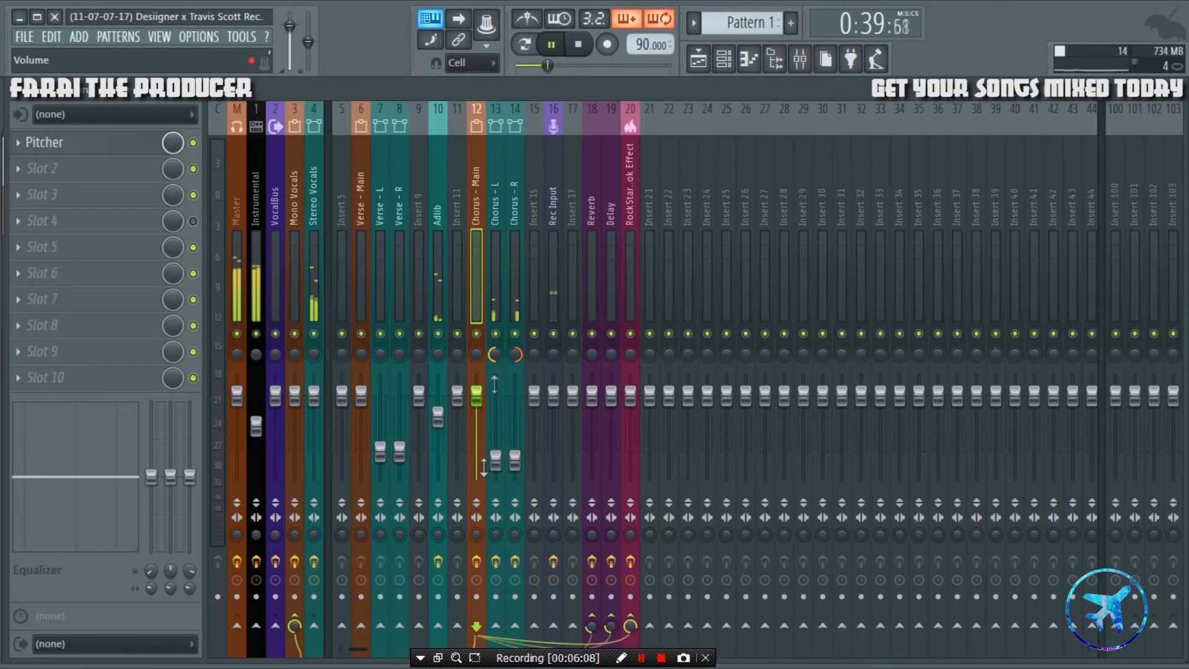
- Toggle the Instrumental mixer channel's mute to compare the stereo vocals with and without it, leave it muted, and stop playback
{"action": "left_click", "coordinate": [256, 333]}
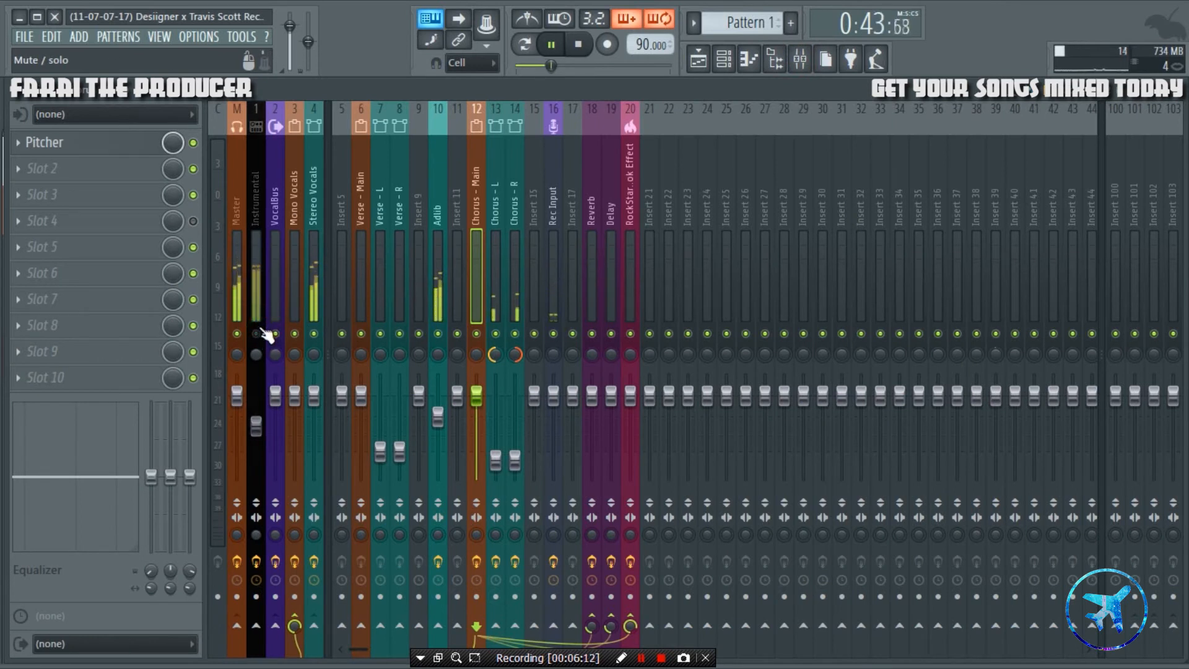
{"action": "left_click", "coordinate": [257, 333]}
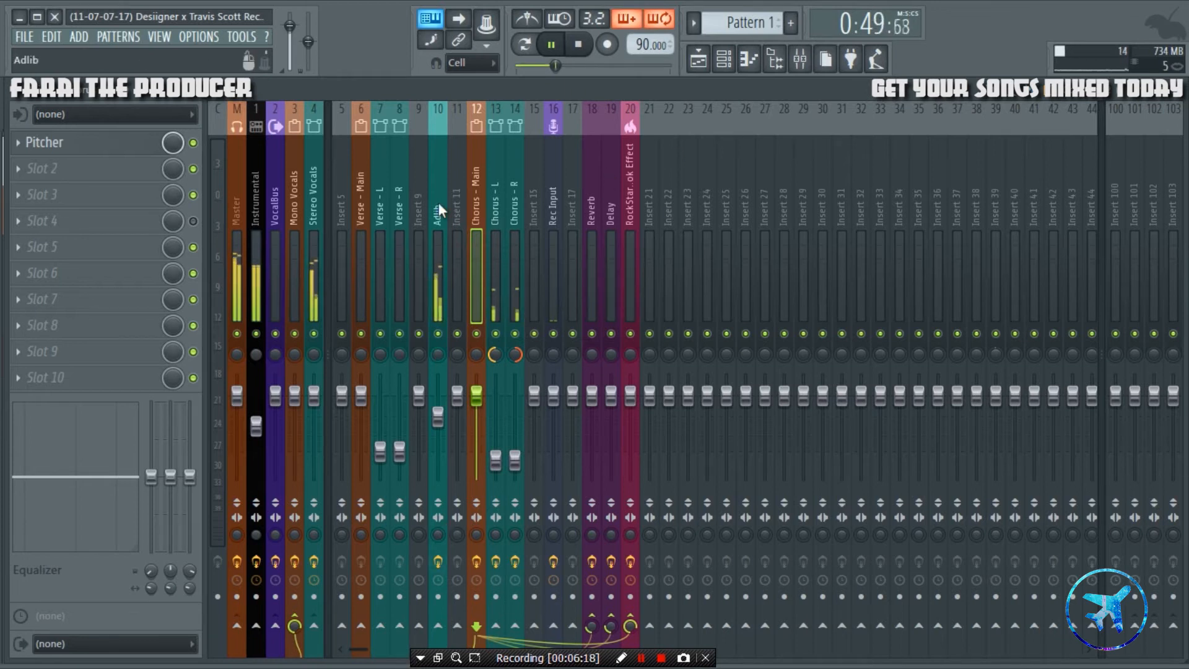
{"action": "left_click", "coordinate": [255, 333]}
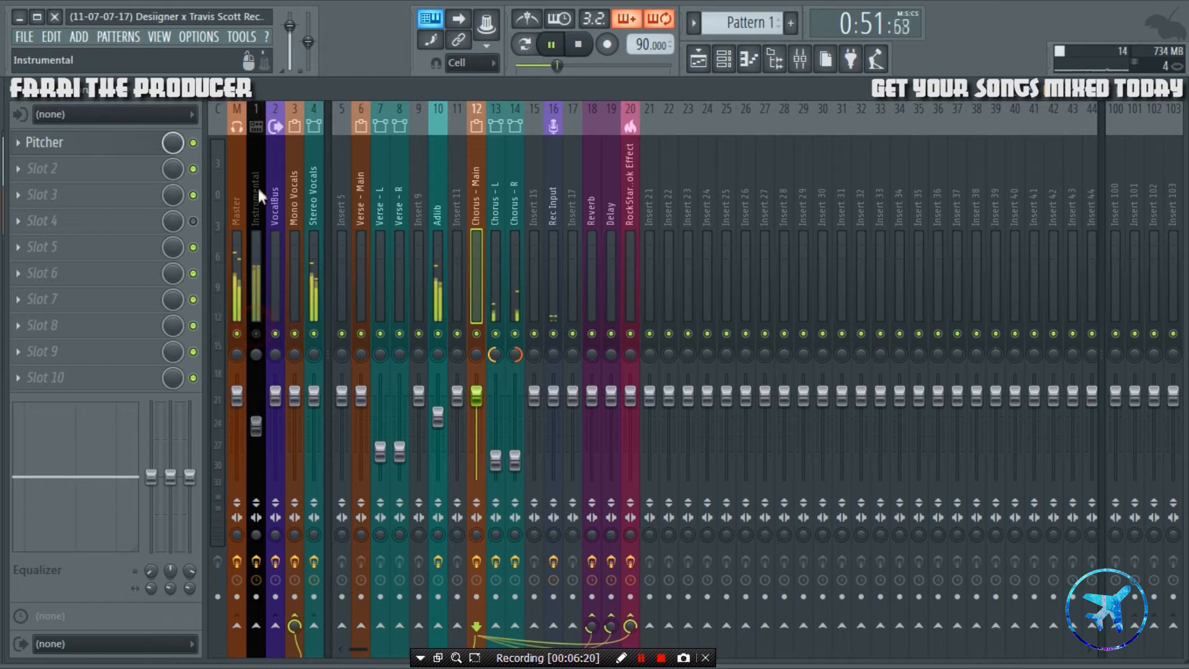
{"action": "key", "text": "space"}
- Inspect the Chorus - L and Chorus - R mixer channels and the Stereo Vocals channel they are routed to
{"action": "left_click", "coordinate": [495, 270]}
{"action": "left_click", "coordinate": [512, 274]}
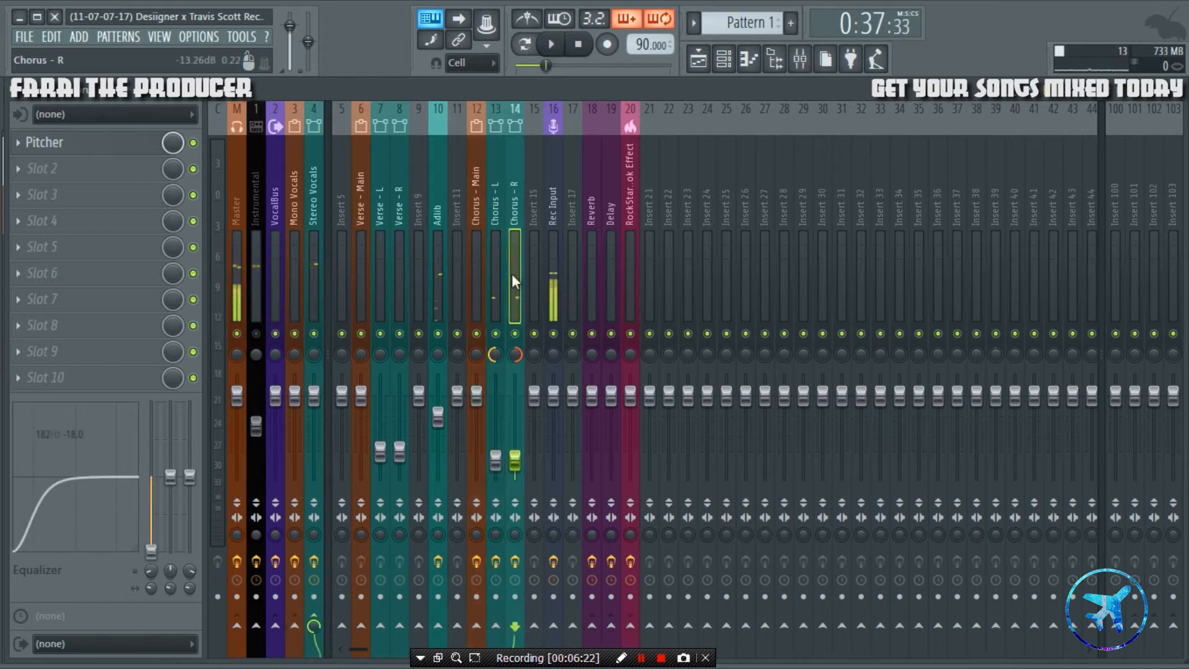
{"action": "left_click", "coordinate": [494, 273]}
{"action": "left_click", "coordinate": [316, 259]}
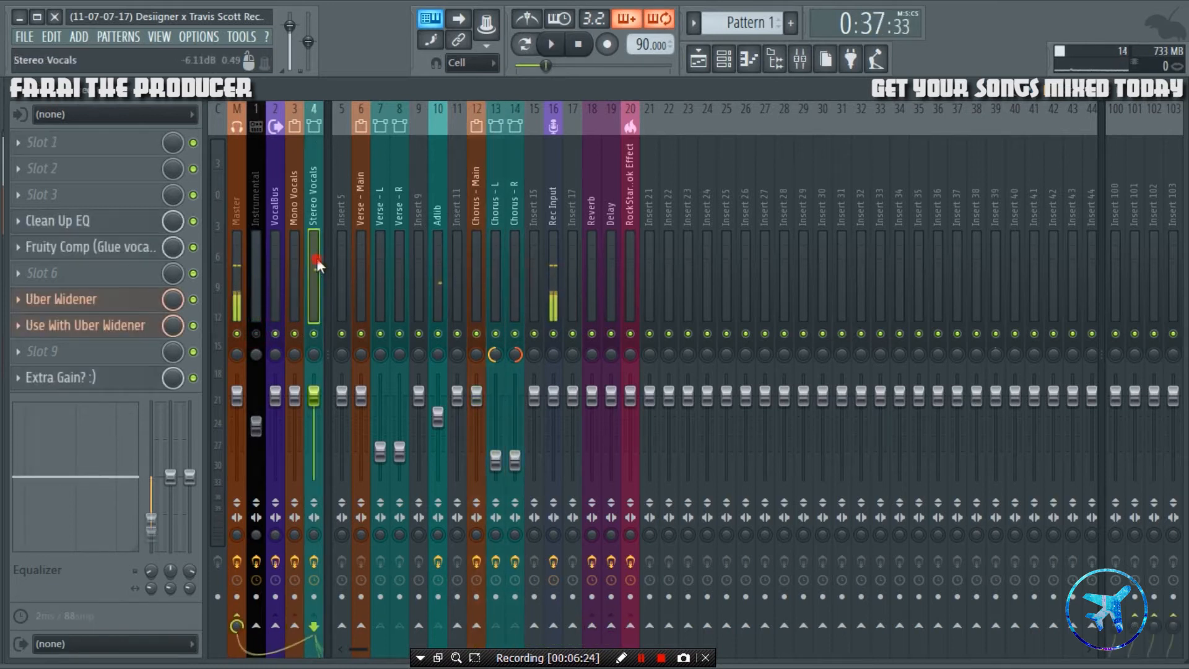
{"action": "left_click", "coordinate": [499, 262]}
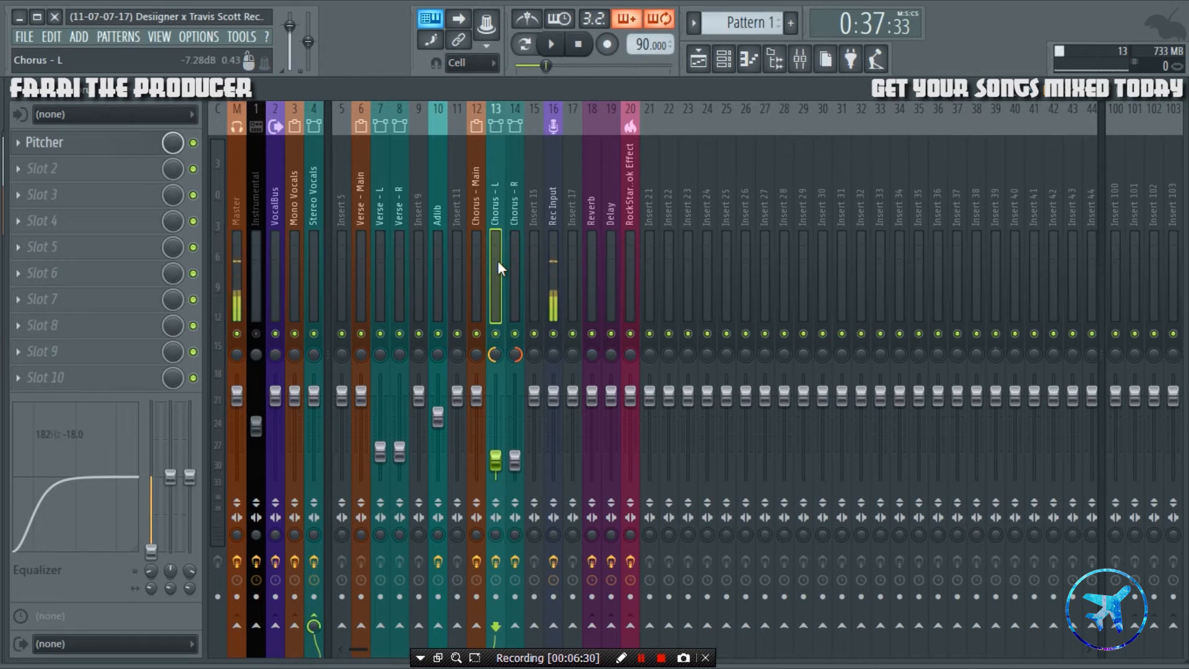
{"action": "left_click", "coordinate": [514, 272]}
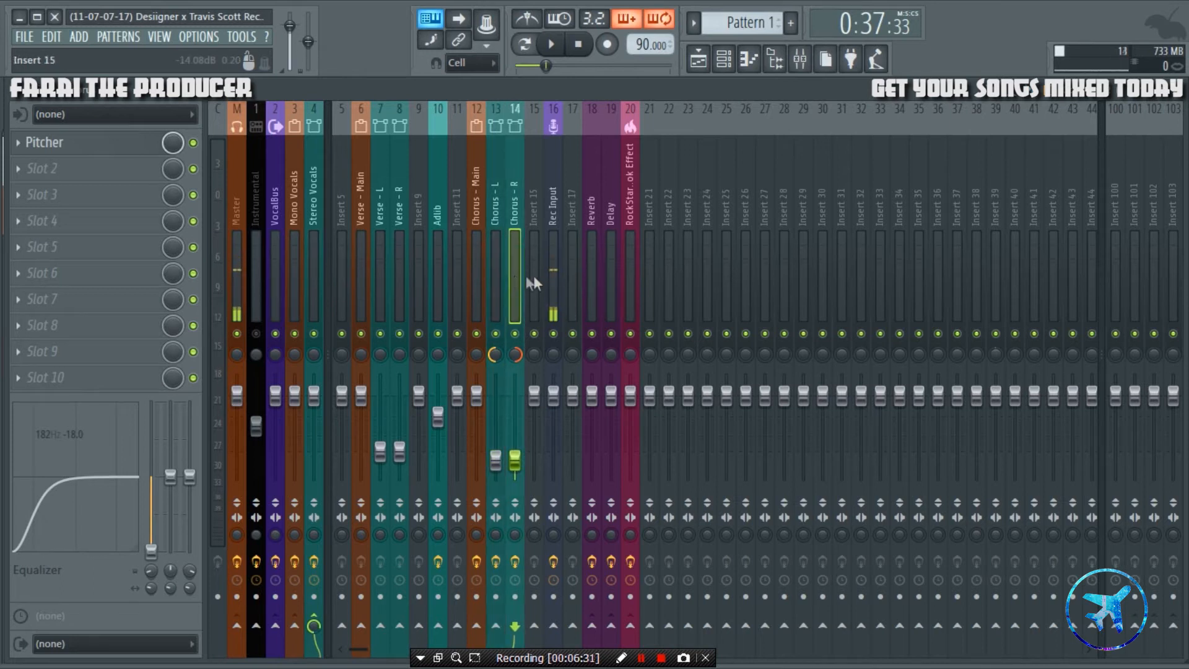
- Select Chorus - L and Chorus - R together, check their panning, and try panning Chorus - L to 51% left
{"action": "left_click", "coordinate": [493, 274], "text": "ctrl"}
{"action": "left_click", "coordinate": [515, 355]}
{"action": "left_click", "coordinate": [495, 355]}
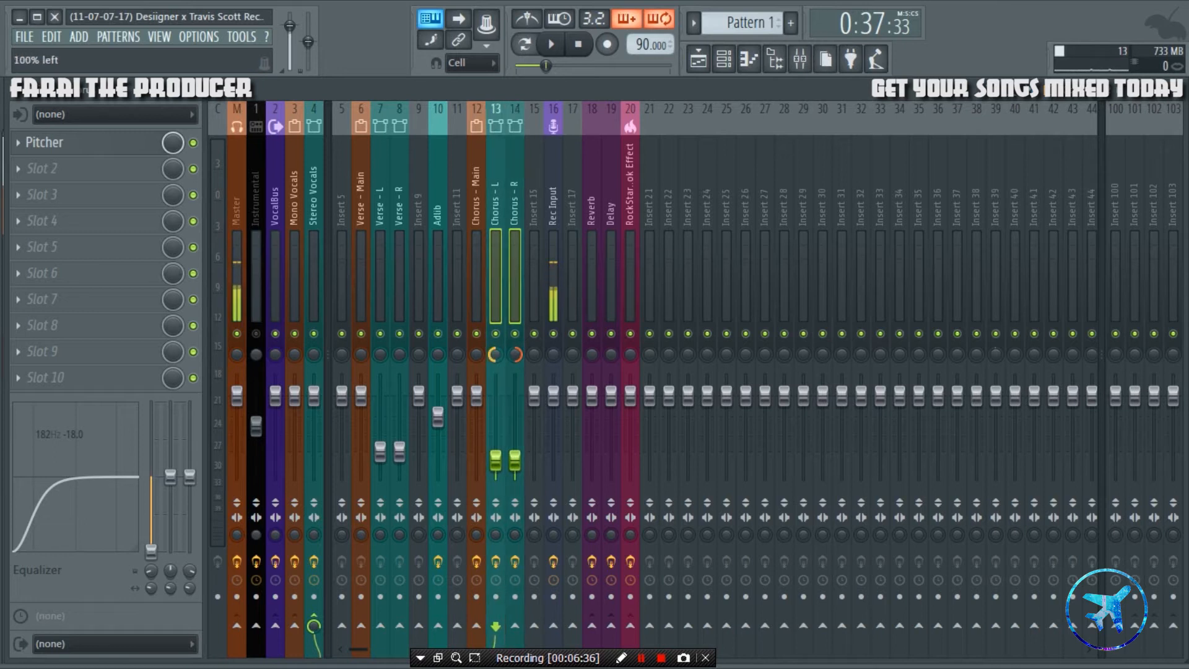
{"action": "left_click", "coordinate": [516, 354]}
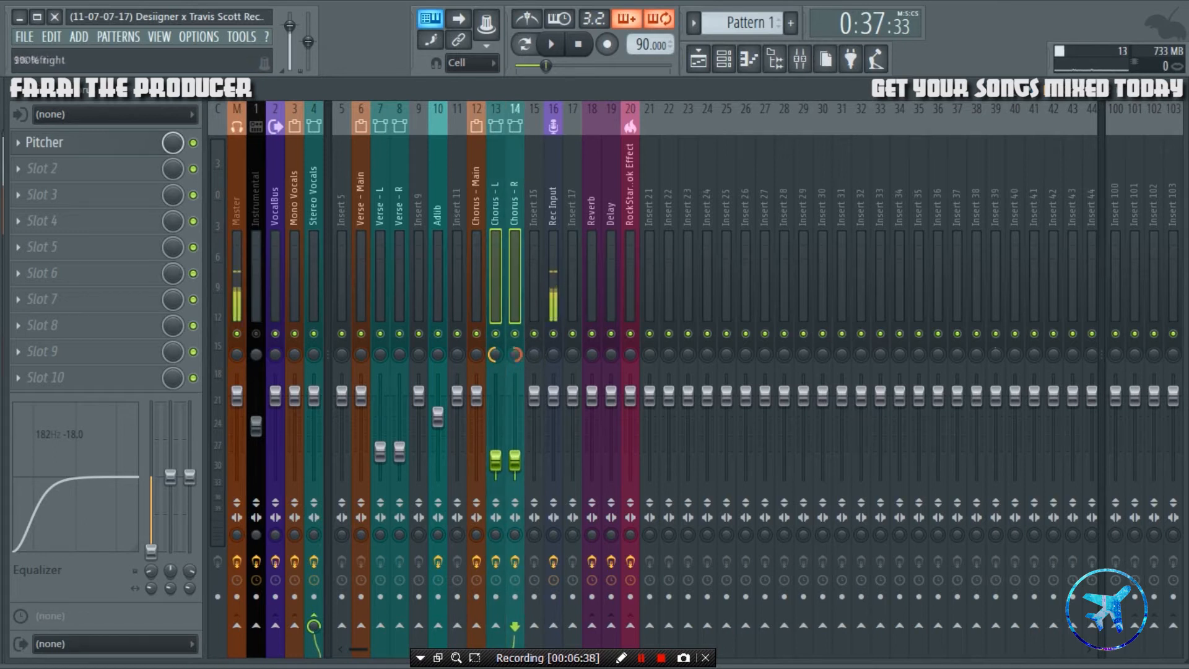
{"action": "left_click_drag", "start_coordinate": [491, 356], "coordinate": [491, 352]}
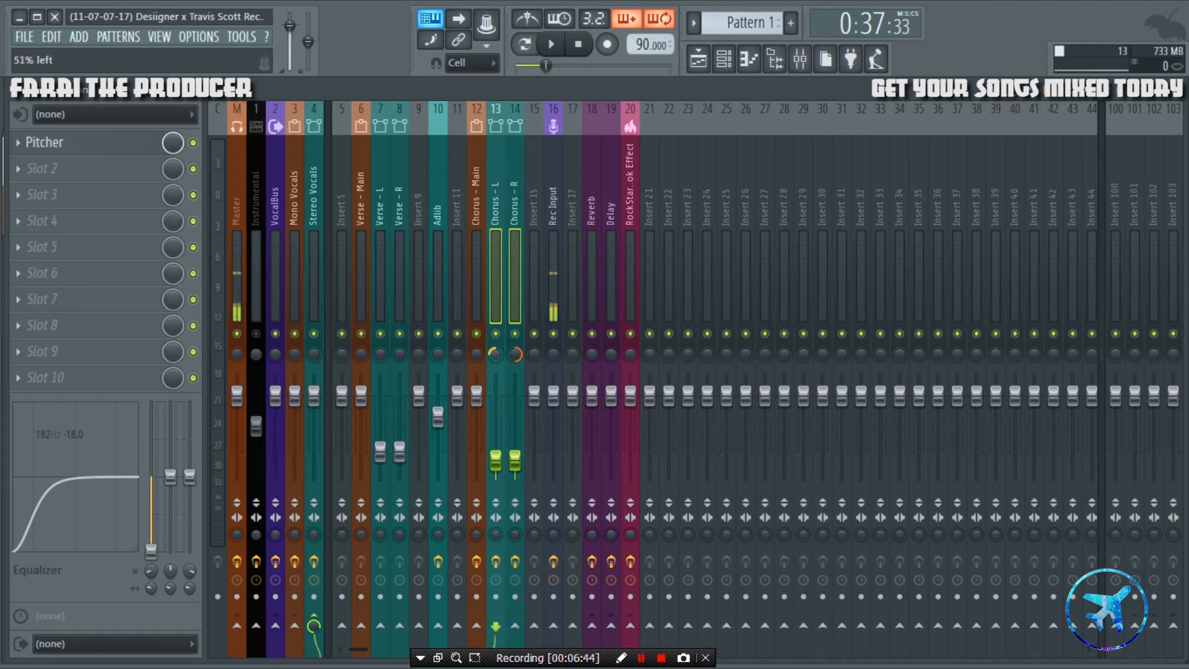
- Compare the effect chains of the Stereo Vocals and Mono Vocals buses, finishing with Stereo Vocals selected
{"action": "left_click", "coordinate": [519, 217]}
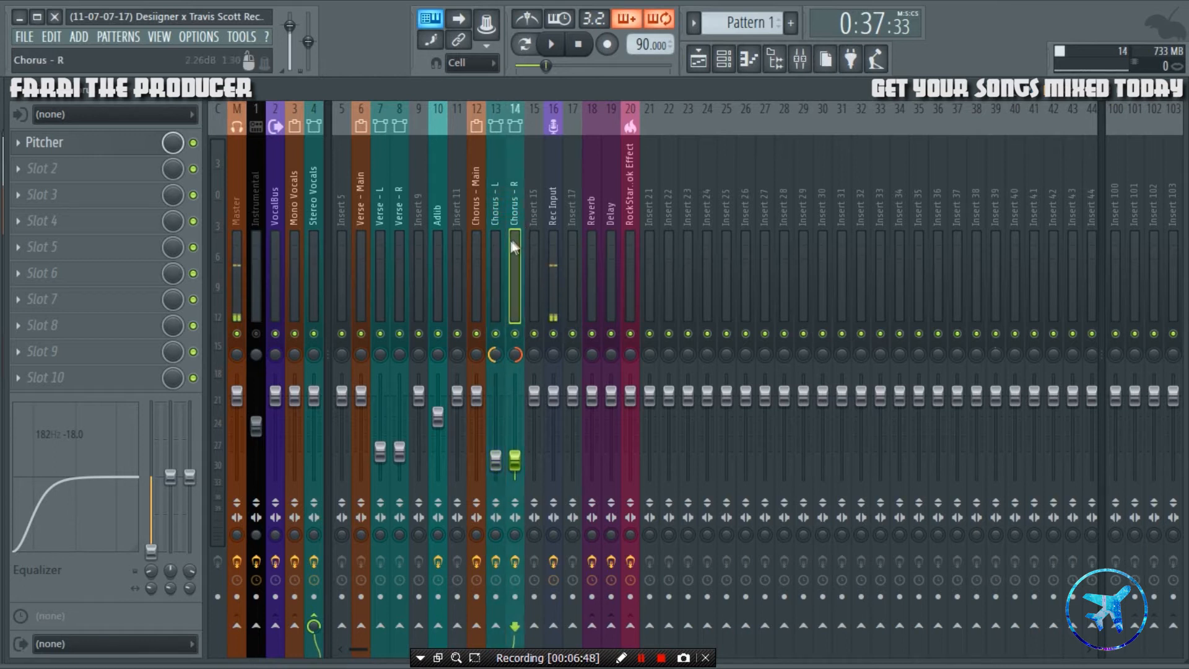
{"action": "left_click", "coordinate": [311, 232]}
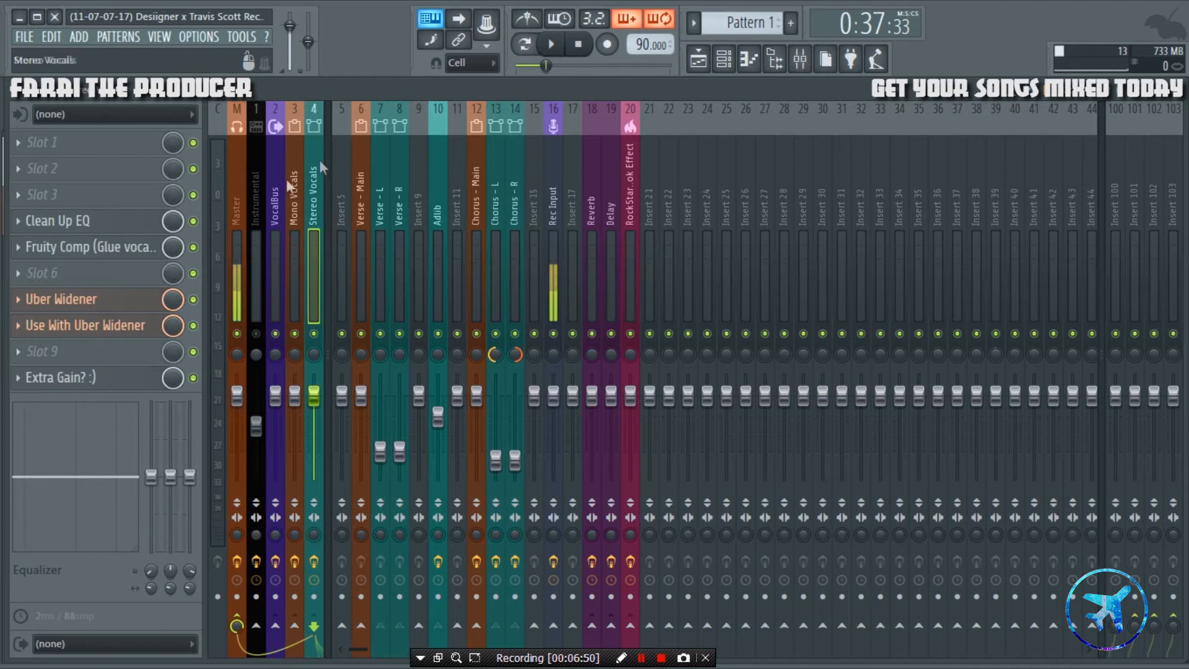
{"action": "left_click", "coordinate": [292, 228]}
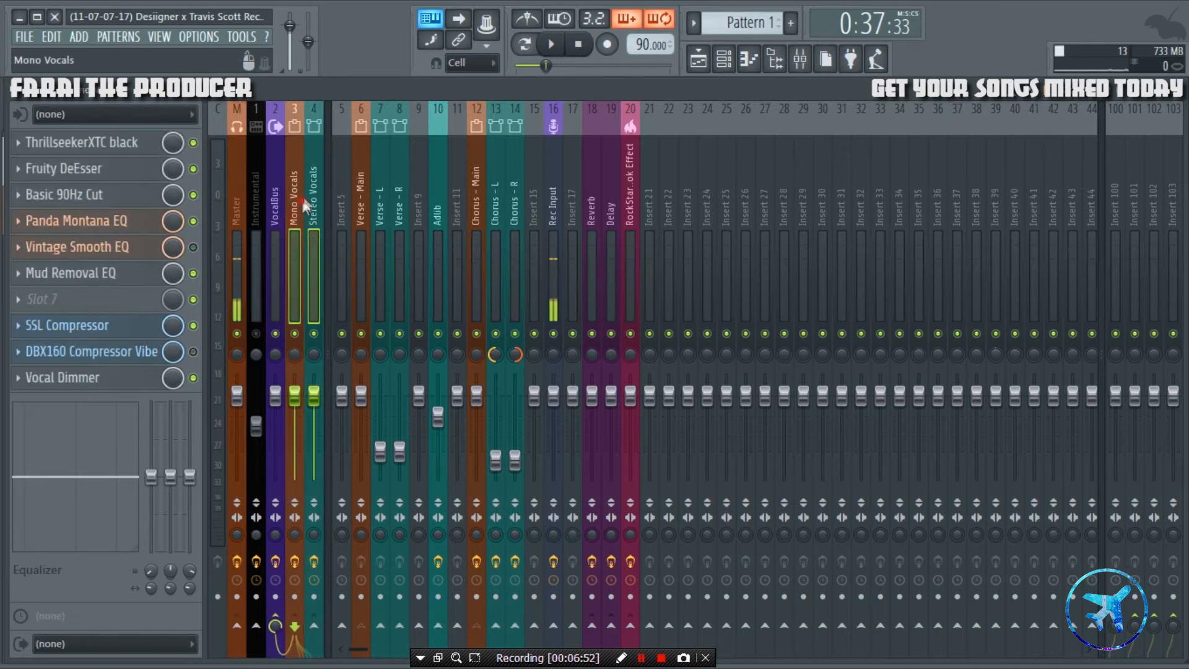
{"action": "left_click", "coordinate": [314, 218]}
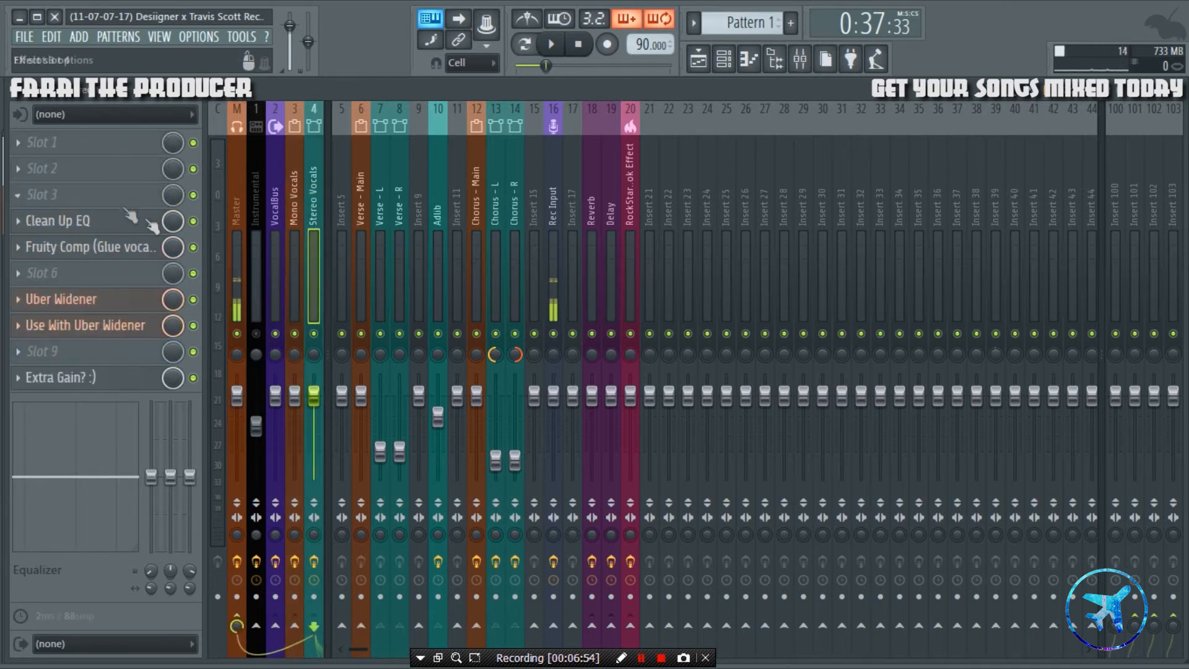
{"action": "left_click", "coordinate": [274, 229]}
{"action": "left_click", "coordinate": [313, 240]}
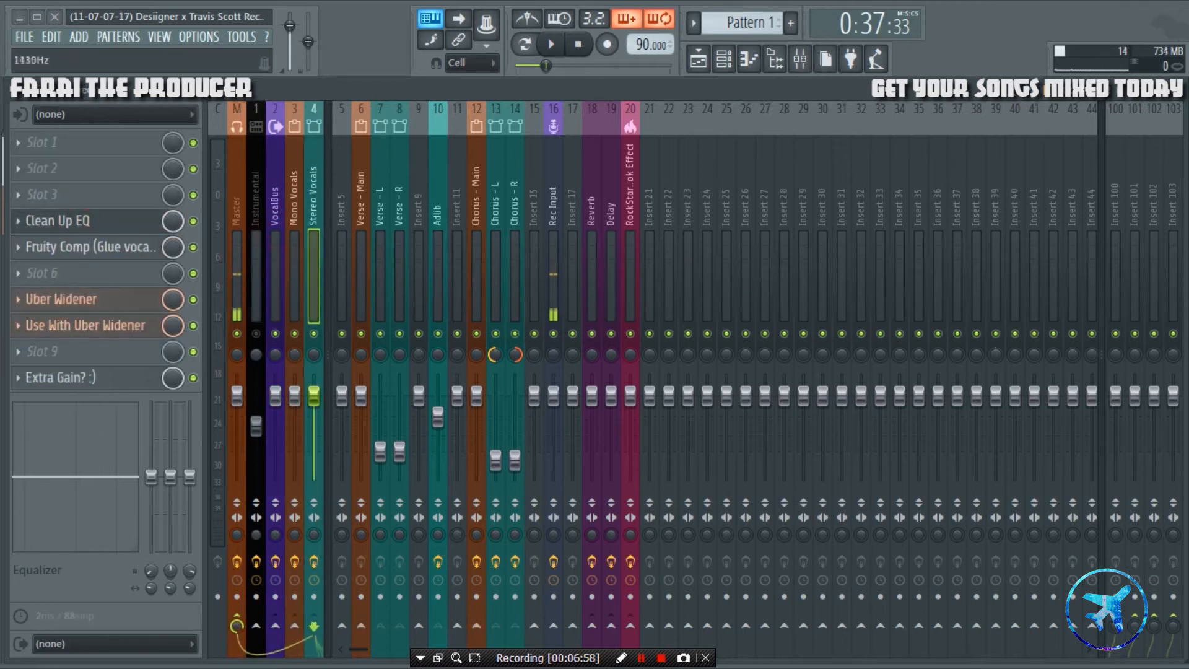
- Review the Clean Up EQ curve and the Fruity Comp (Glue vocals) settings on Stereo Vocals, closing each plugin
{"action": "left_click", "coordinate": [57, 220]}
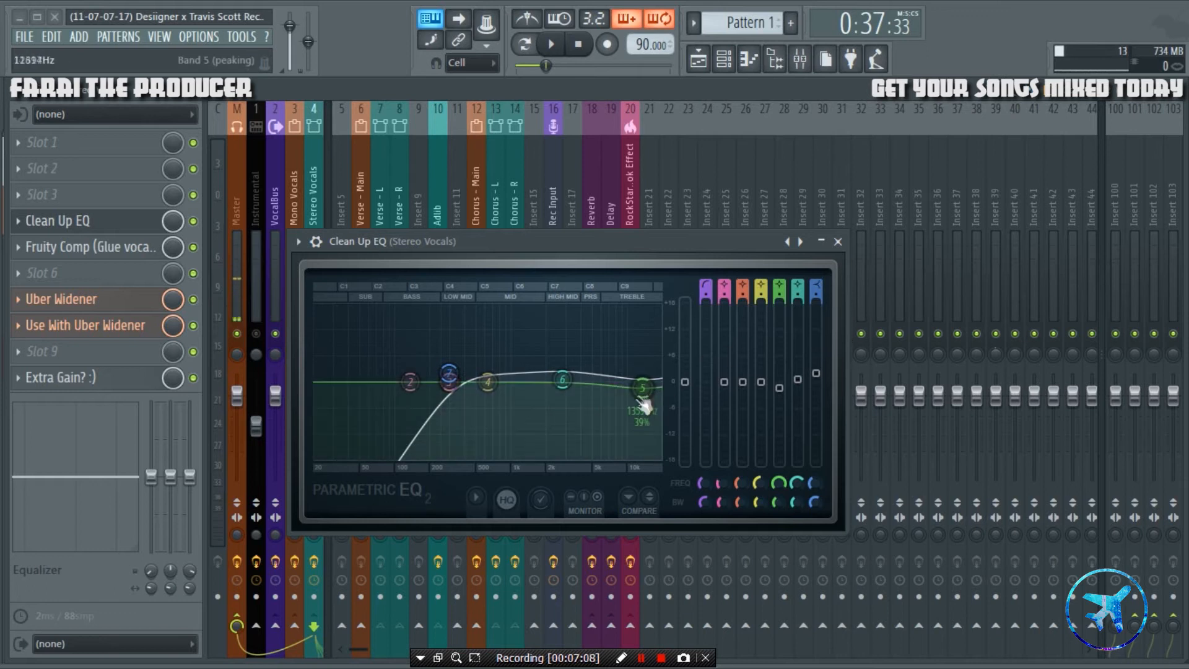
{"action": "left_click", "coordinate": [837, 243]}
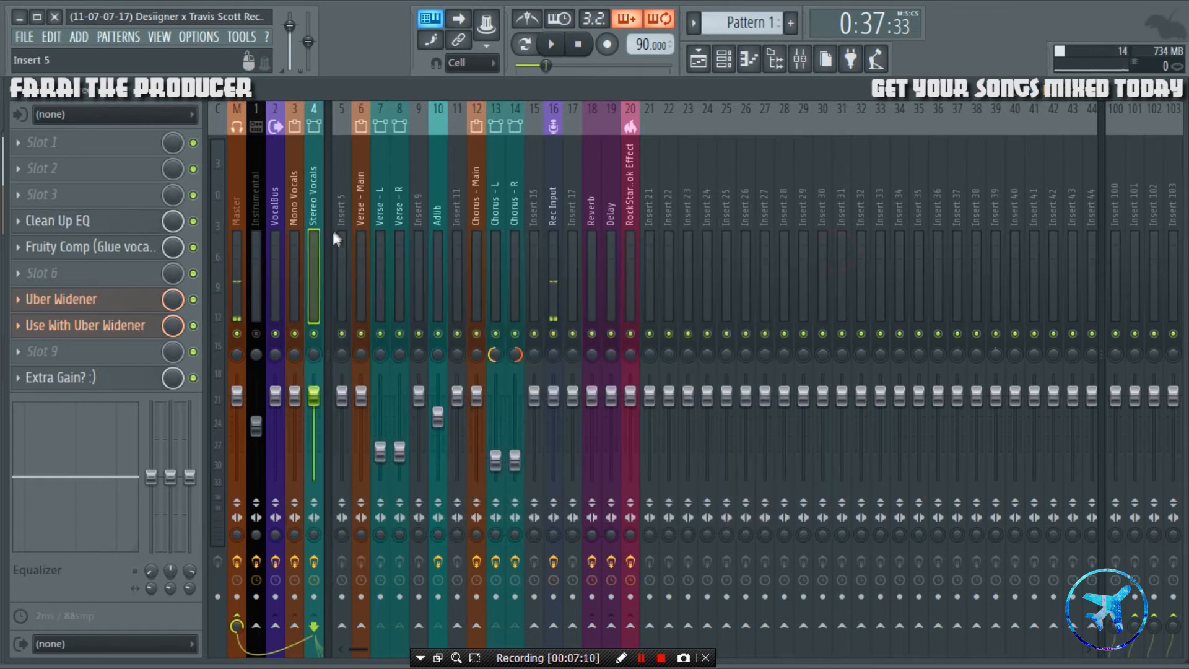
{"action": "left_click", "coordinate": [105, 248]}
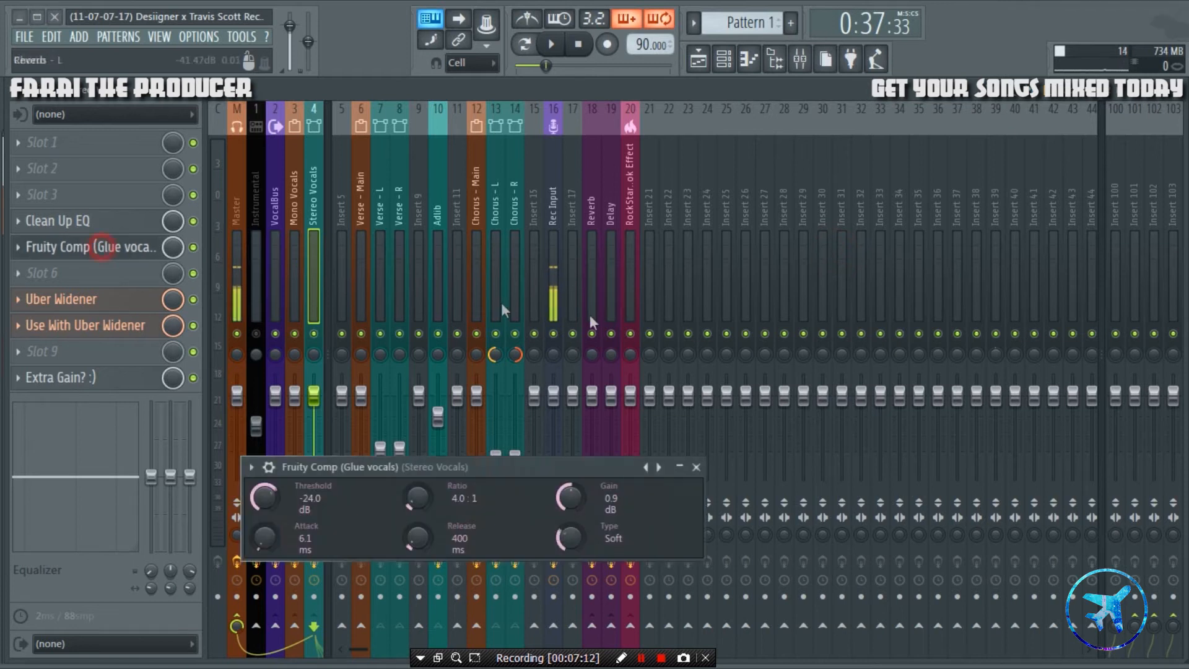
{"action": "left_click", "coordinate": [696, 465]}
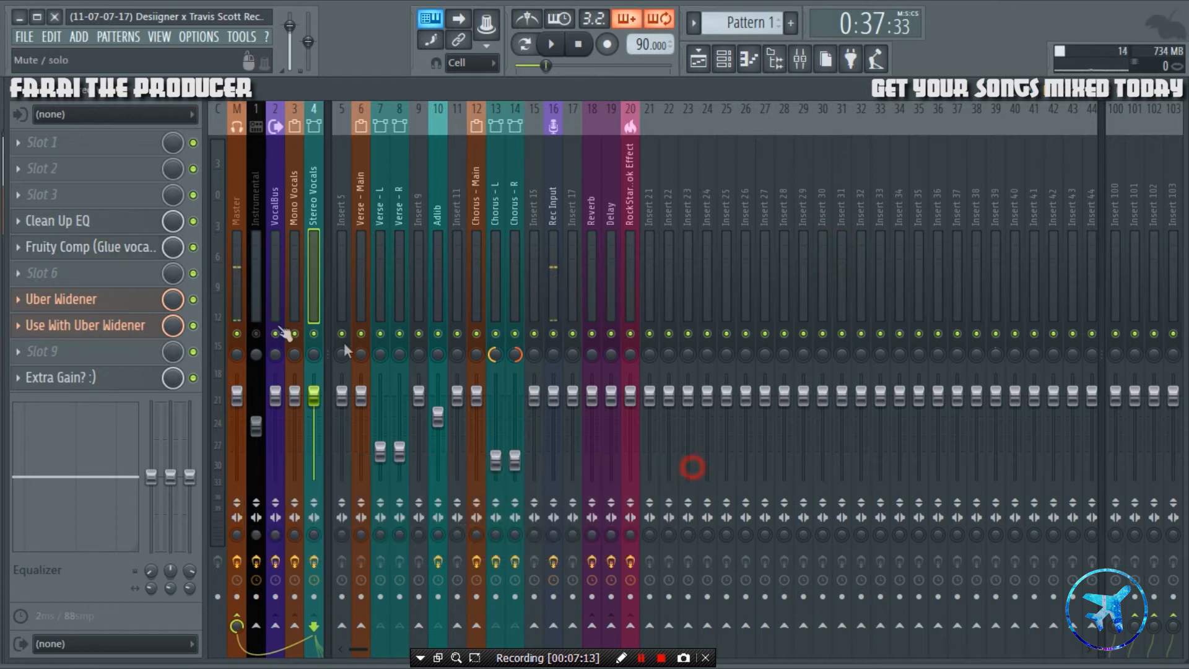
- Examine Uber Widener side by side with the Use With Uber Widener EQ on Stereo Vocals, then close both plugins
{"action": "left_click", "coordinate": [117, 301]}
{"action": "left_click_drag", "start_coordinate": [598, 312], "coordinate": [671, 288]}
{"action": "left_click", "coordinate": [811, 290]}
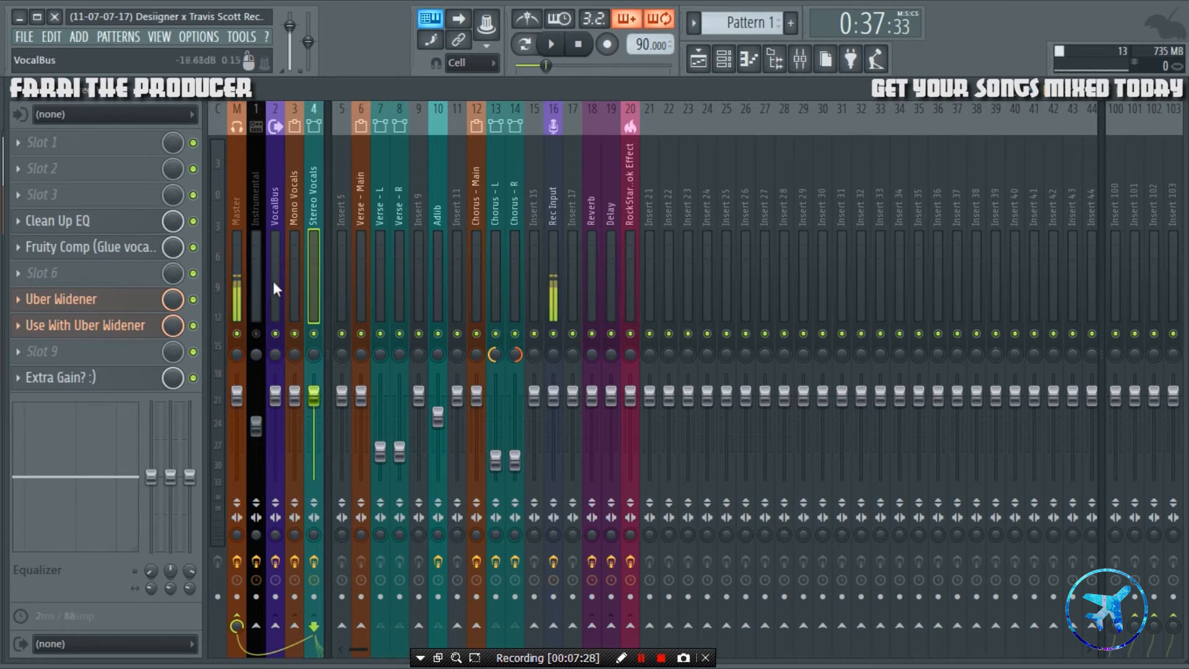
{"action": "left_click", "coordinate": [121, 326]}
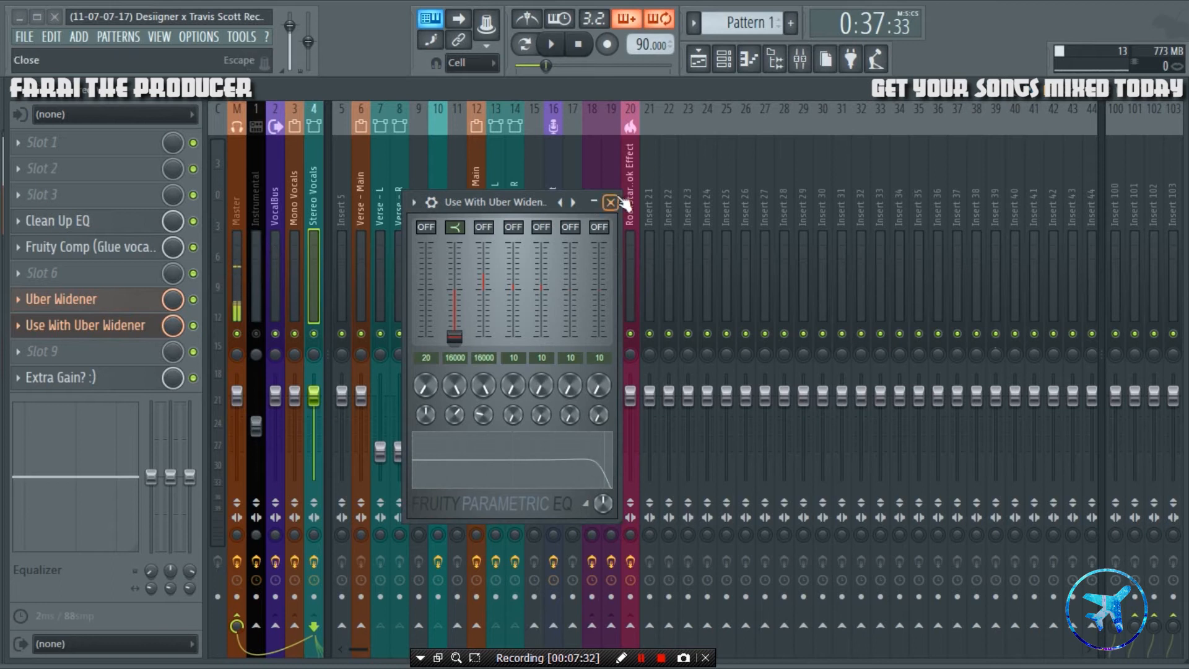
{"action": "left_click", "coordinate": [61, 299]}
{"action": "left_click_drag", "start_coordinate": [554, 288], "coordinate": [717, 206]}
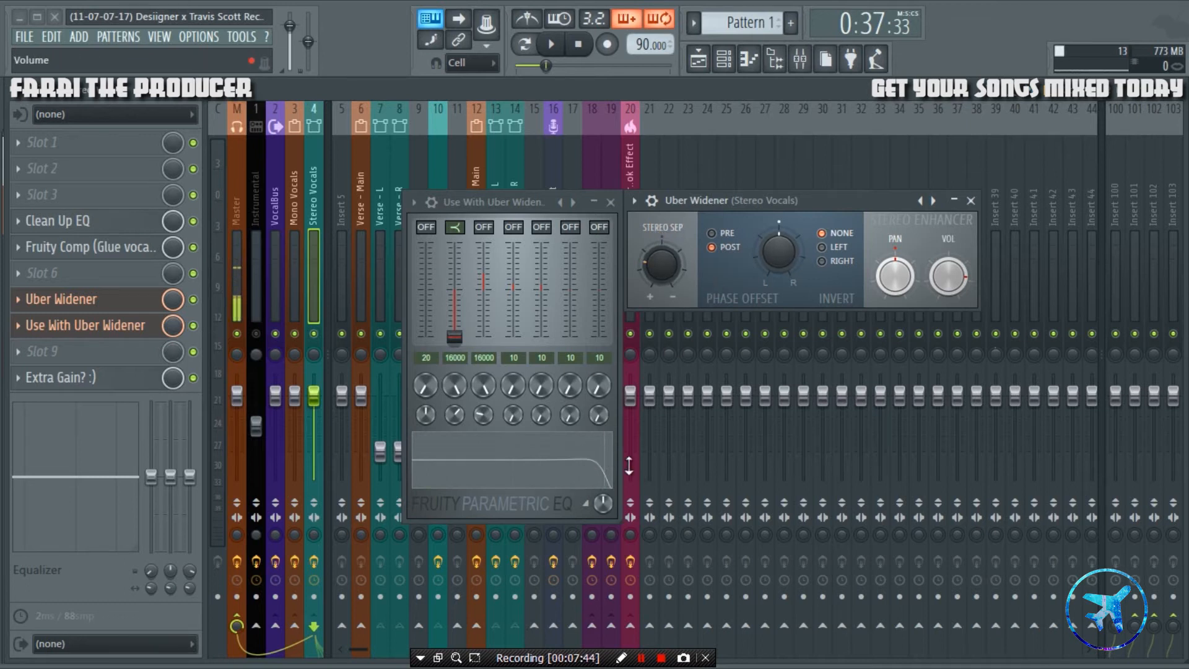
{"action": "left_click", "coordinate": [971, 200]}
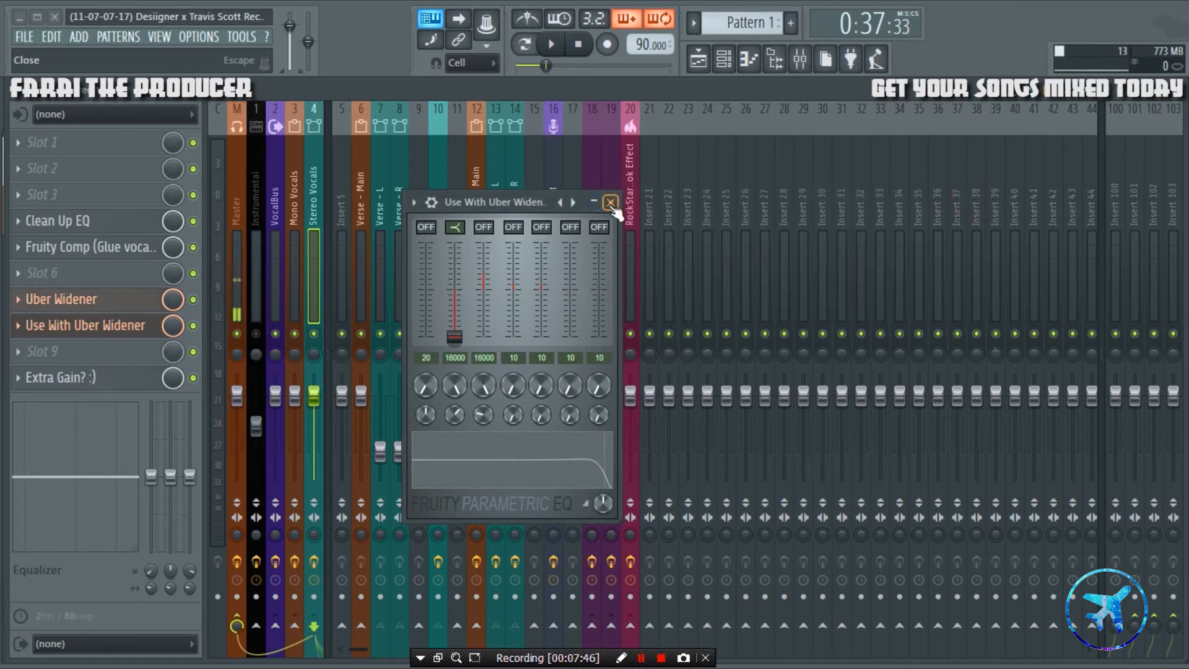
{"action": "left_click", "coordinate": [611, 202]}
- Open Extra Gain? :) on Stereo Vocals and audition the hook while bypassing and re-enabling the plugin
{"action": "left_click", "coordinate": [113, 381]}
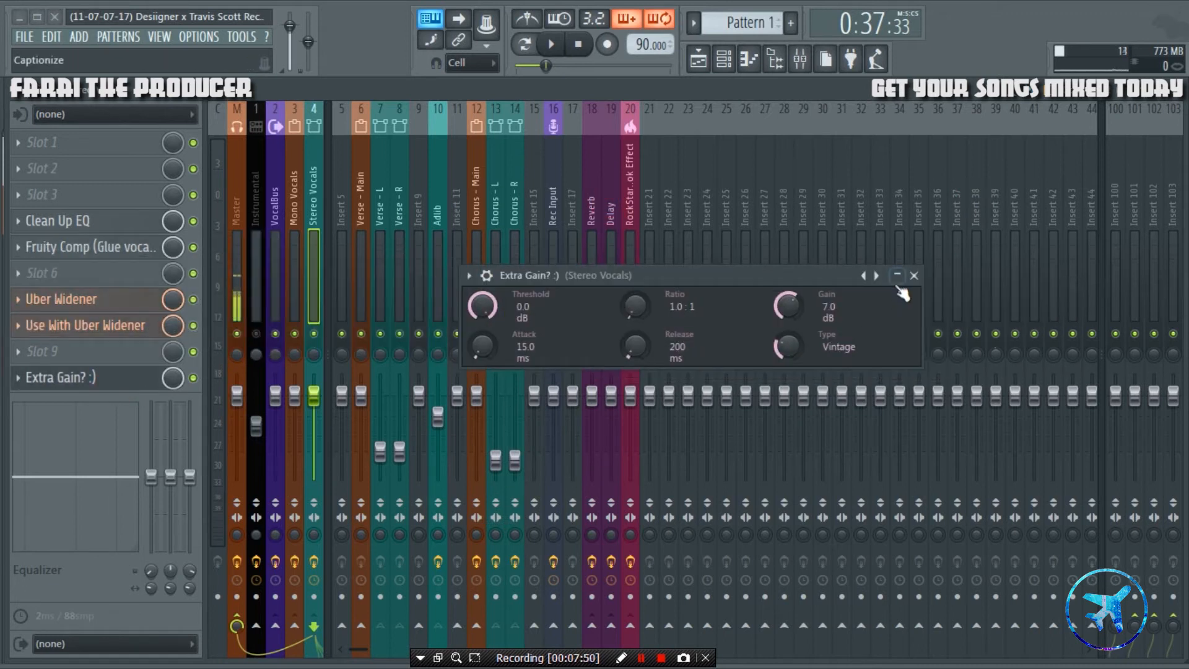
{"action": "left_click", "coordinate": [194, 378]}
{"action": "key", "text": "space"}
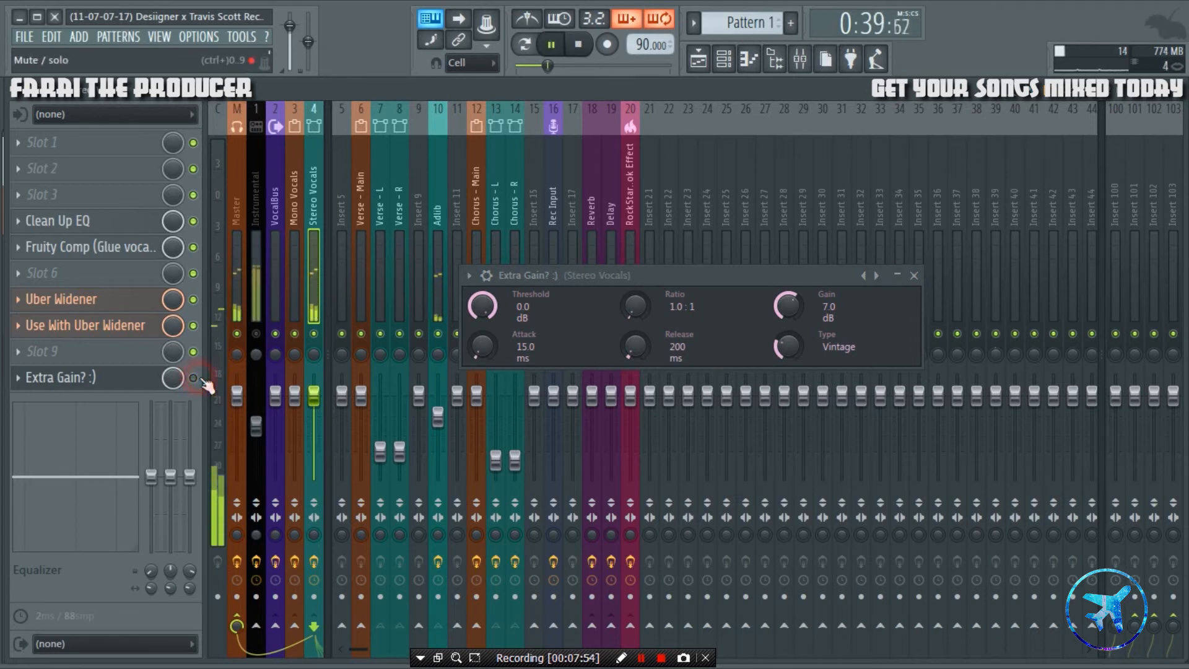
{"action": "key", "text": "space"}
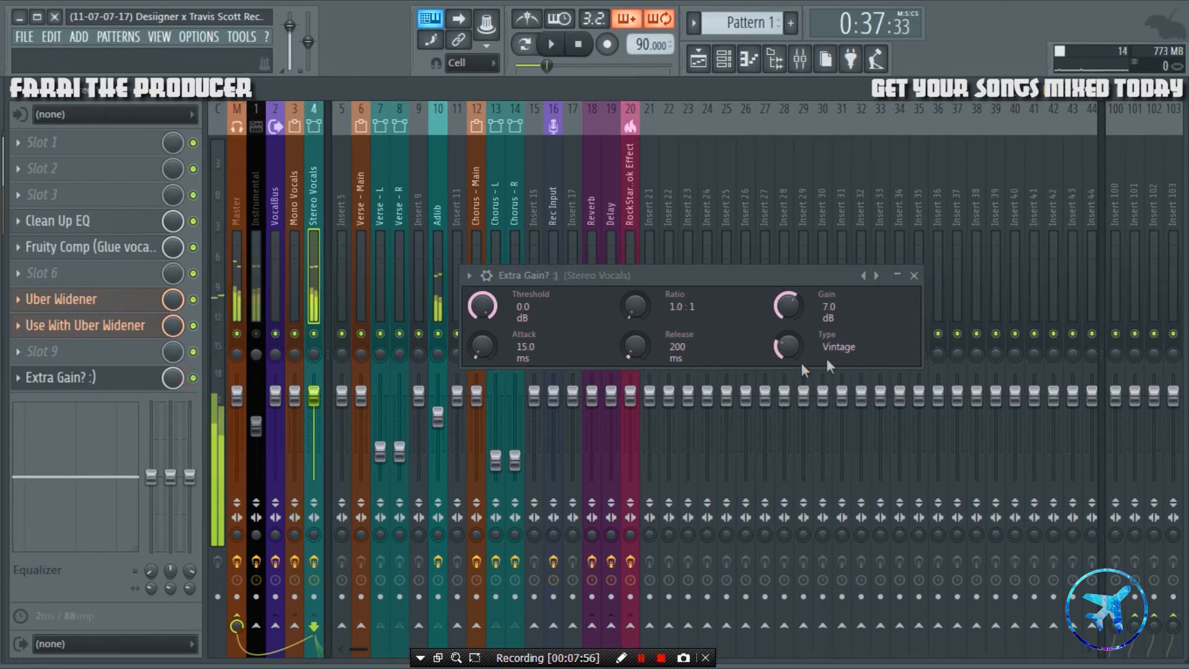
- Look up which plugin Extra Gain? :) is based on in its wrapper settings, returning to its compressor controls
{"action": "left_click_drag", "start_coordinate": [679, 281], "coordinate": [577, 247]}
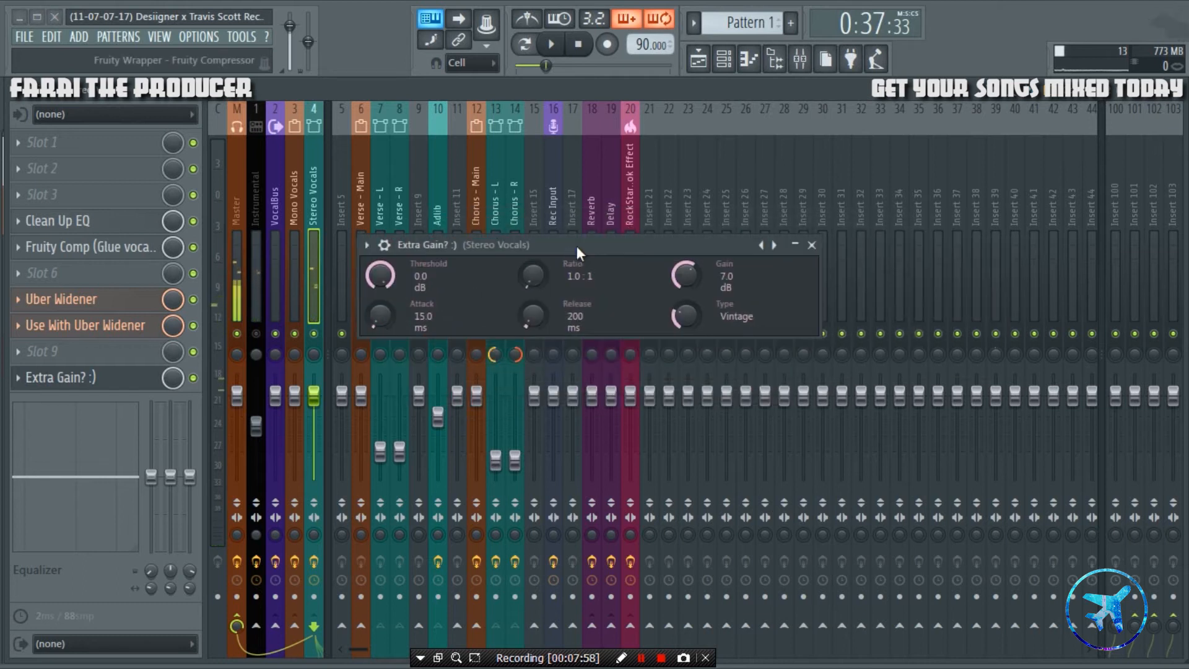
{"action": "left_click", "coordinate": [384, 245]}
{"action": "left_click", "coordinate": [411, 274]}
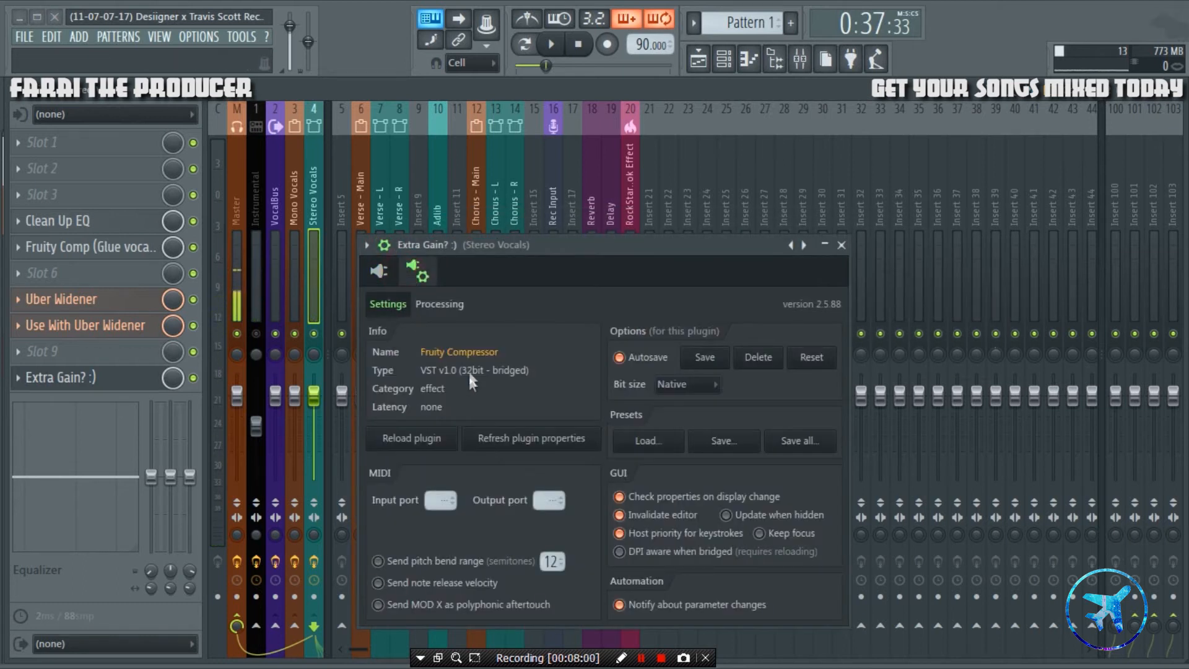
{"action": "left_click", "coordinate": [379, 272]}
{"action": "left_click", "coordinate": [367, 245]}
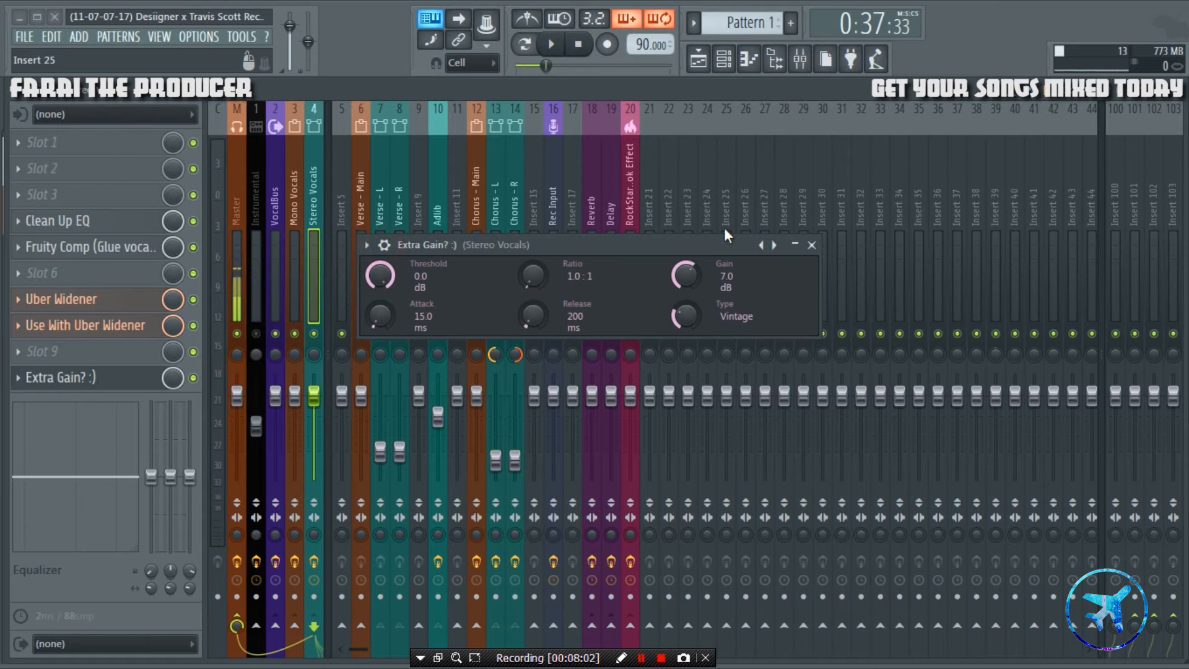
{"action": "mouse_move", "coordinate": [620, 246]}
{"action": "left_mouse_down"}
{"action": "mouse_move", "coordinate": [650, 251]}
{"action": "mouse_move", "coordinate": [622, 237]}
{"action": "left_mouse_up"}
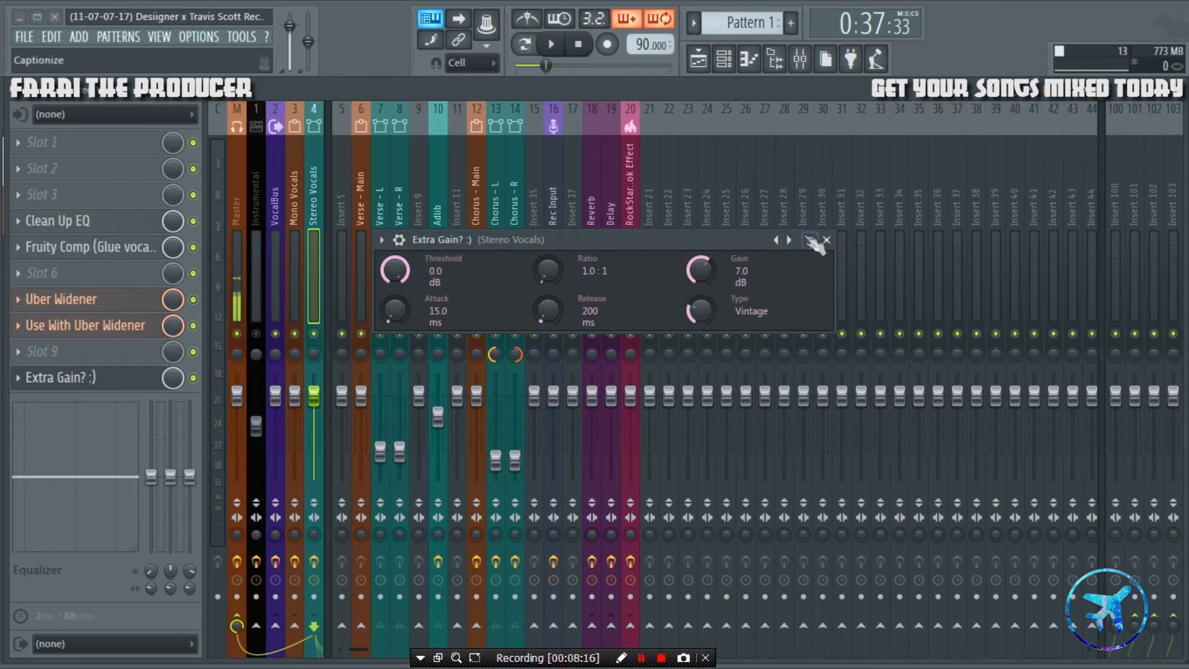
{"action": "left_click_drag", "start_coordinate": [471, 241], "coordinate": [517, 221]}
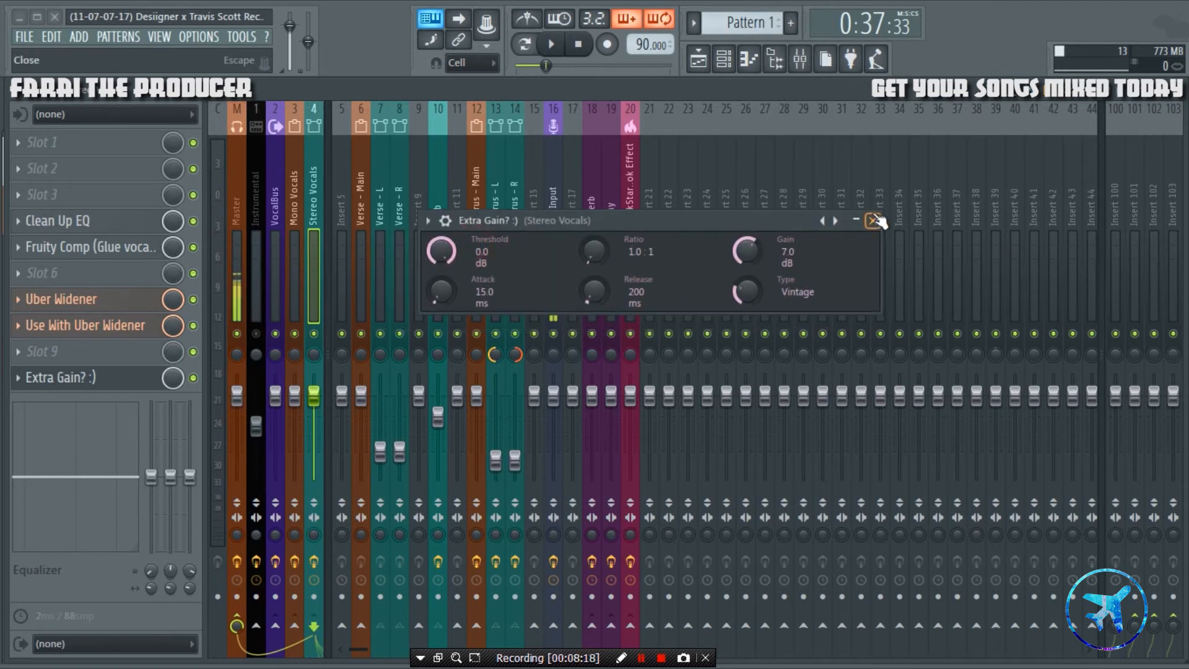
- Compare the Exkra Gain settings on Rec Input with Extra Gain? :) on Stereo Vocals, closing both plugins
{"action": "left_click", "coordinate": [552, 177]}
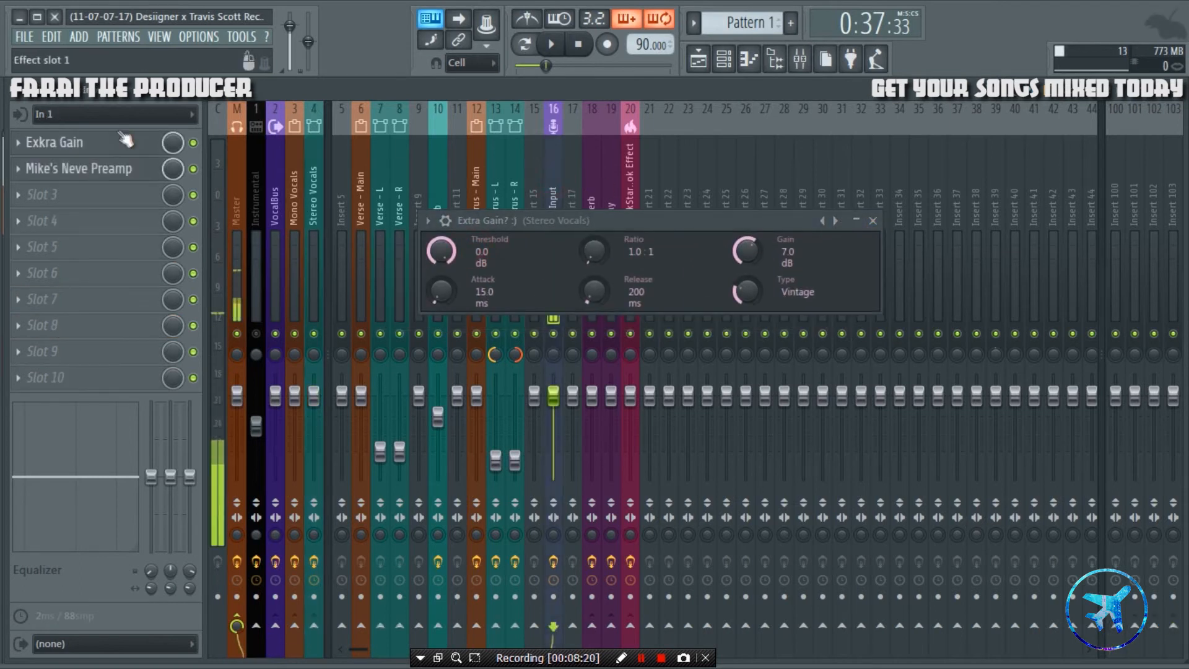
{"action": "left_click", "coordinate": [88, 143]}
{"action": "left_click_drag", "start_coordinate": [730, 378], "coordinate": [539, 325]}
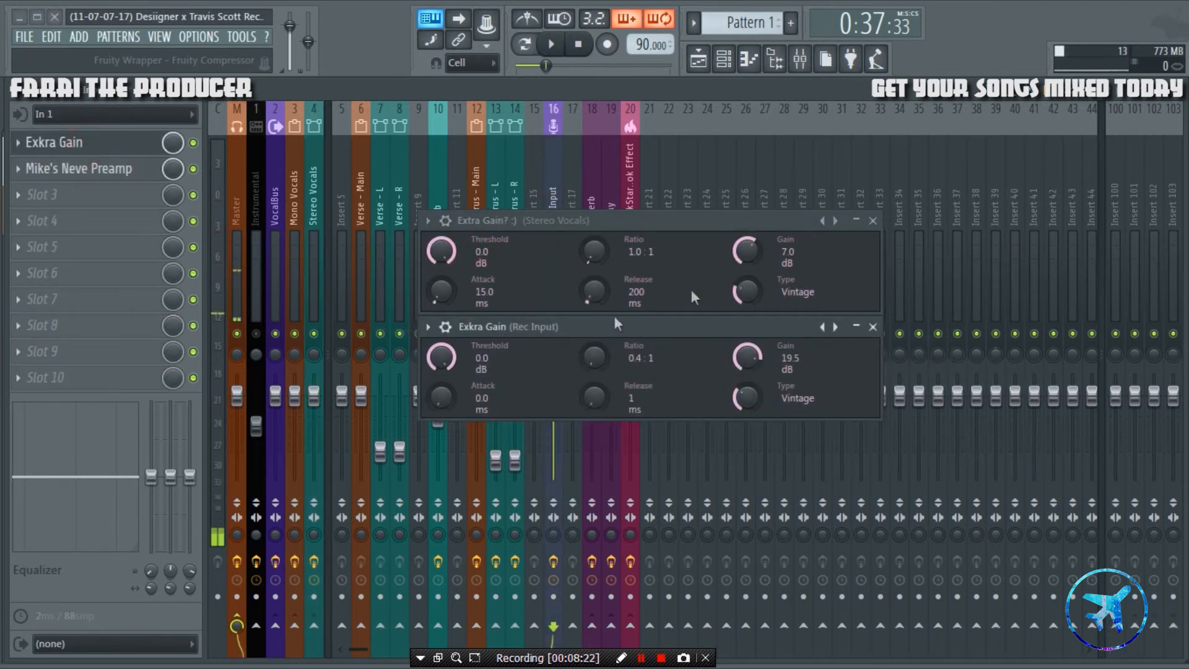
{"action": "left_click", "coordinate": [874, 221]}
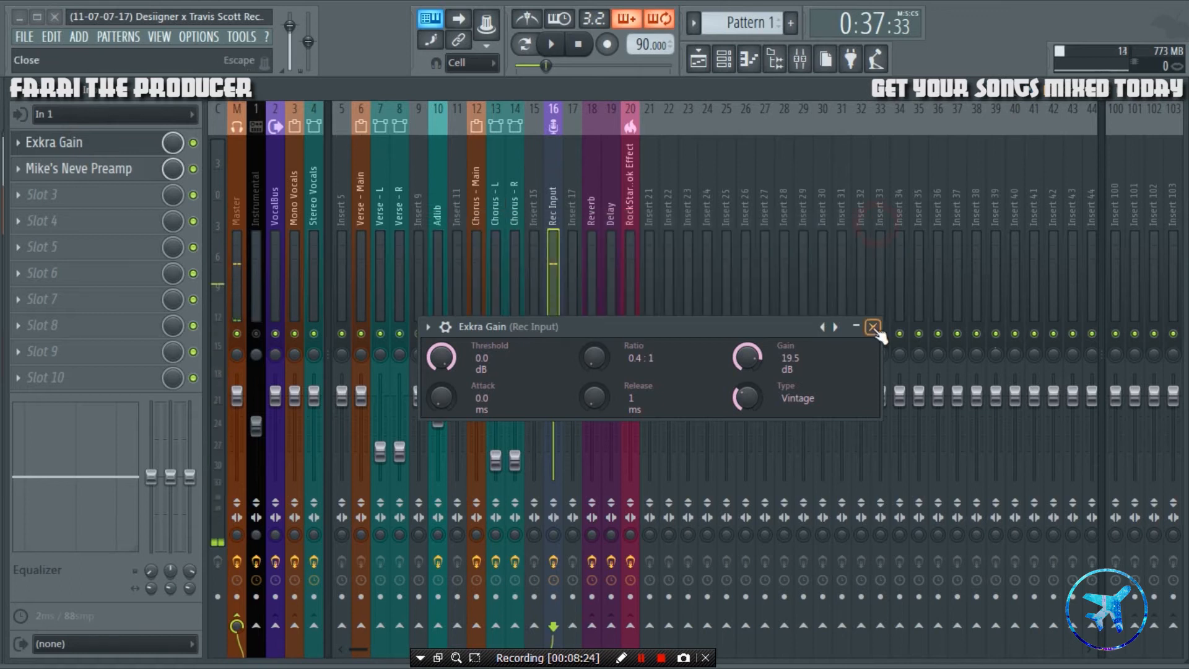
{"action": "left_click", "coordinate": [874, 327]}
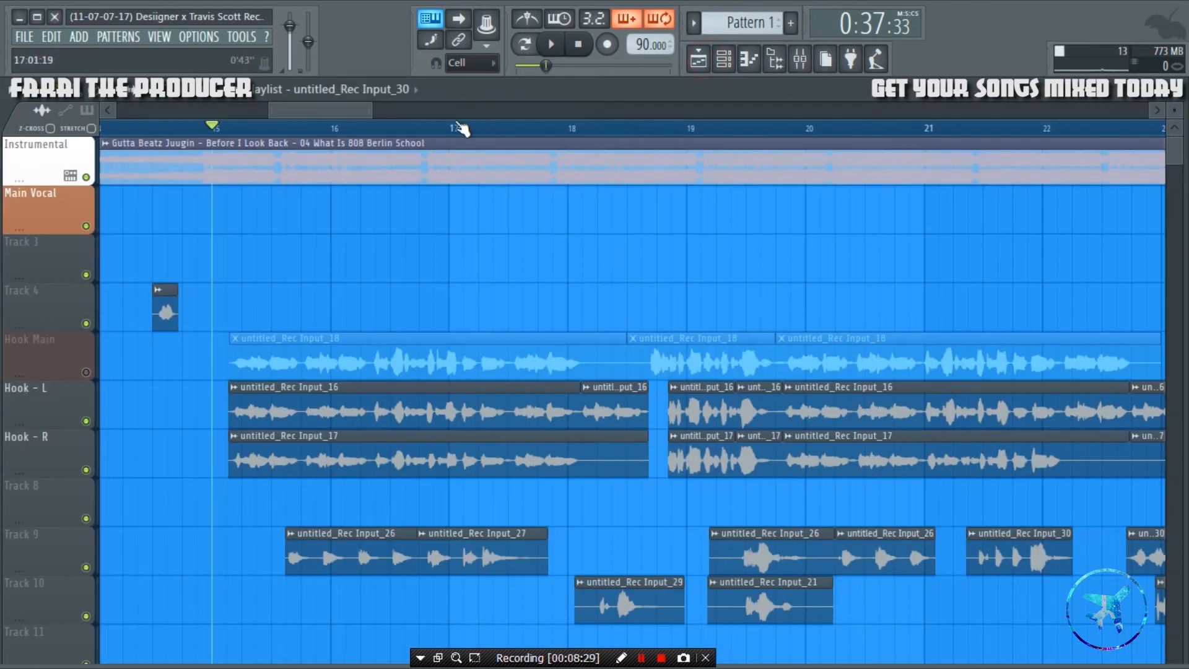
- Mute the Hook - R and Hook - L playlist tracks and start playback of the hook's adlibs
{"action": "scroll", "coordinate": [462, 128], "scroll_direction": "down", "scroll_amount": 5}
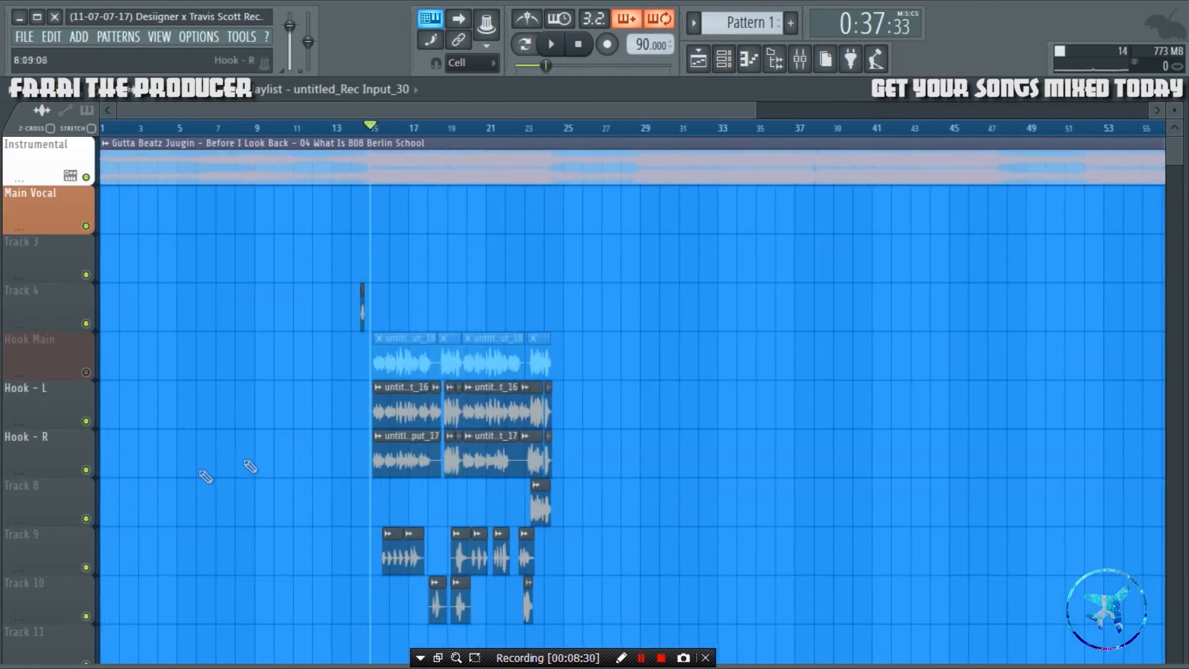
{"action": "left_click", "coordinate": [86, 469]}
{"action": "left_click", "coordinate": [86, 421]}
{"action": "scroll", "coordinate": [546, 365], "scroll_direction": "down", "scroll_amount": 4}
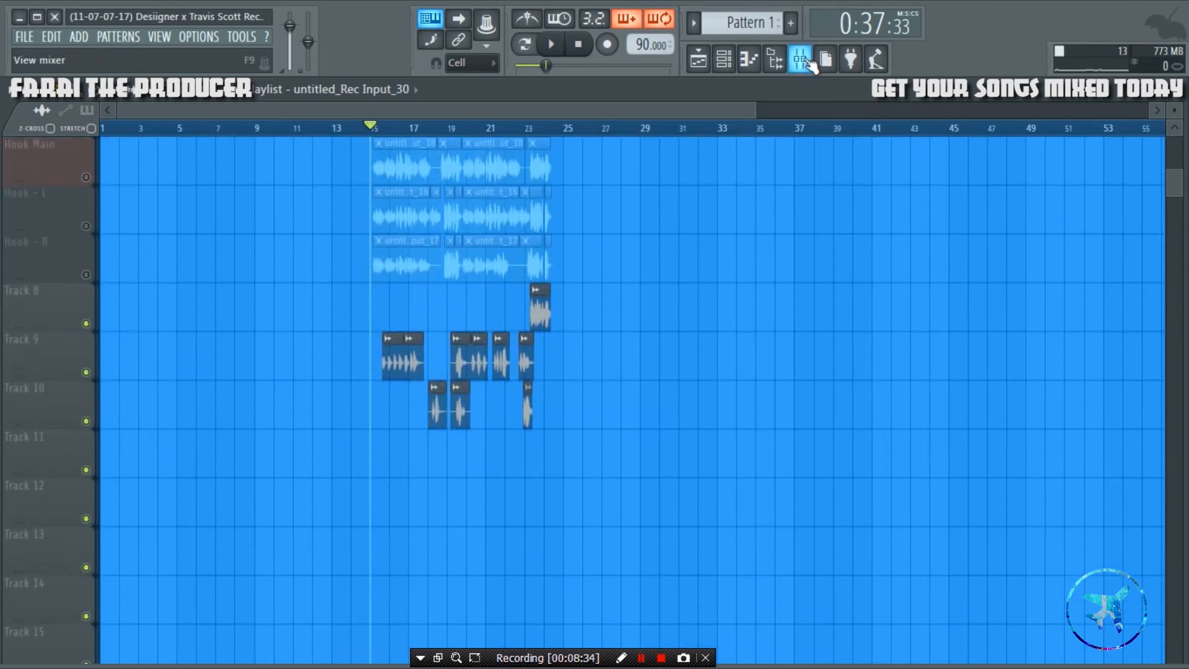
{"action": "scroll", "coordinate": [391, 130], "scroll_direction": "up", "scroll_amount": 3}
{"action": "key", "text": "space"}
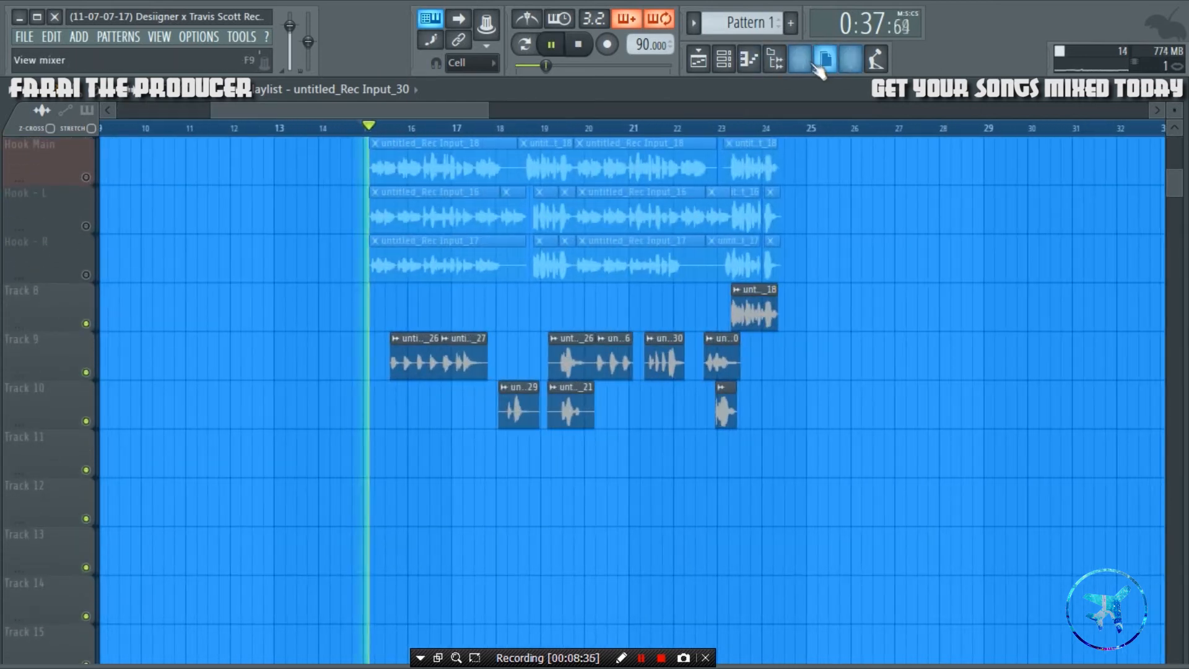
- Unmute the Instrumental mixer channel and listen to the adlibs on Track 9 and Track 10 against it, ending with playback stopped
{"action": "left_click", "coordinate": [809, 60]}
{"action": "left_click", "coordinate": [264, 321]}
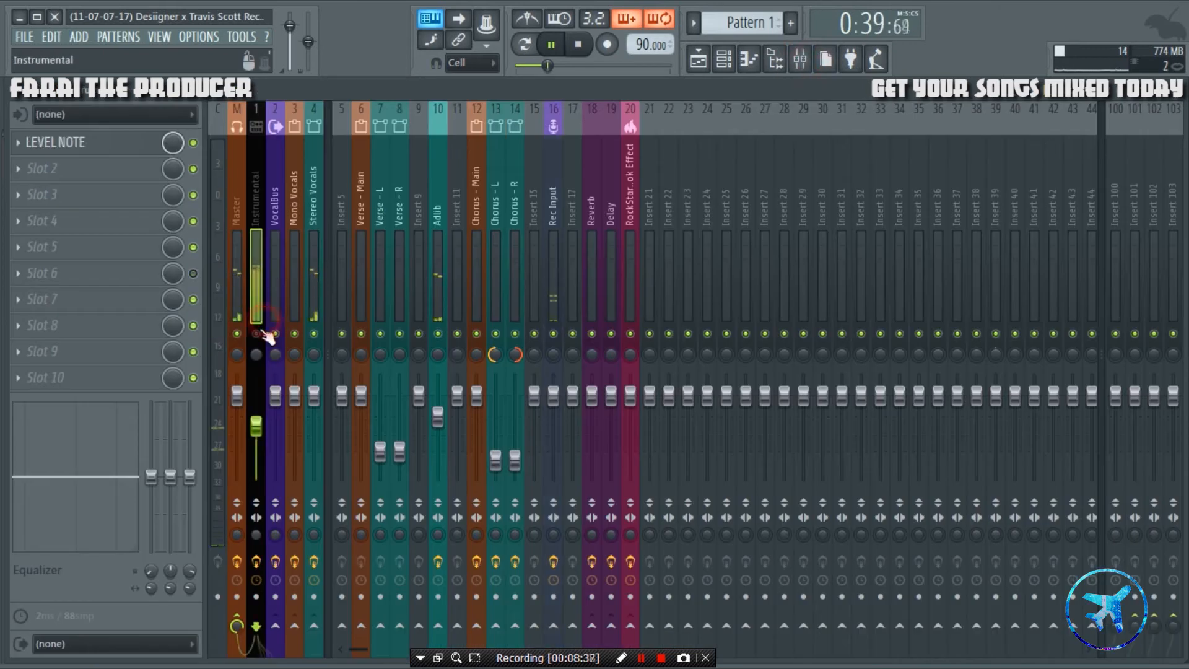
{"action": "left_click", "coordinate": [698, 61]}
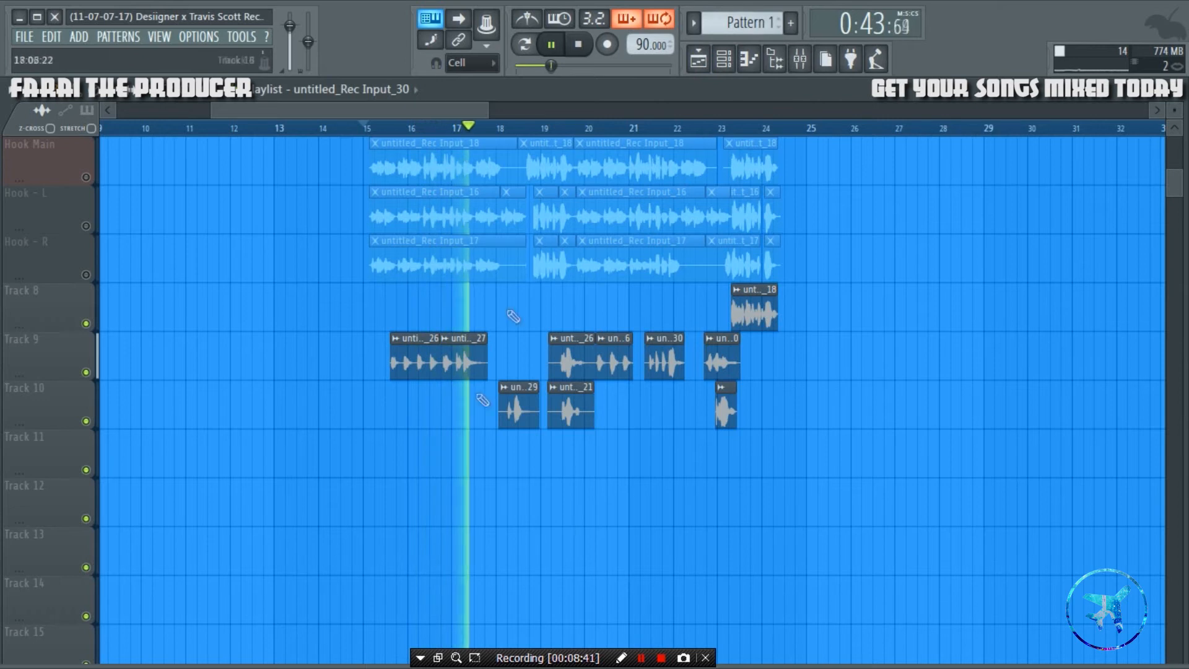
{"action": "scroll", "coordinate": [513, 316], "scroll_direction": "up", "scroll_amount": 5}
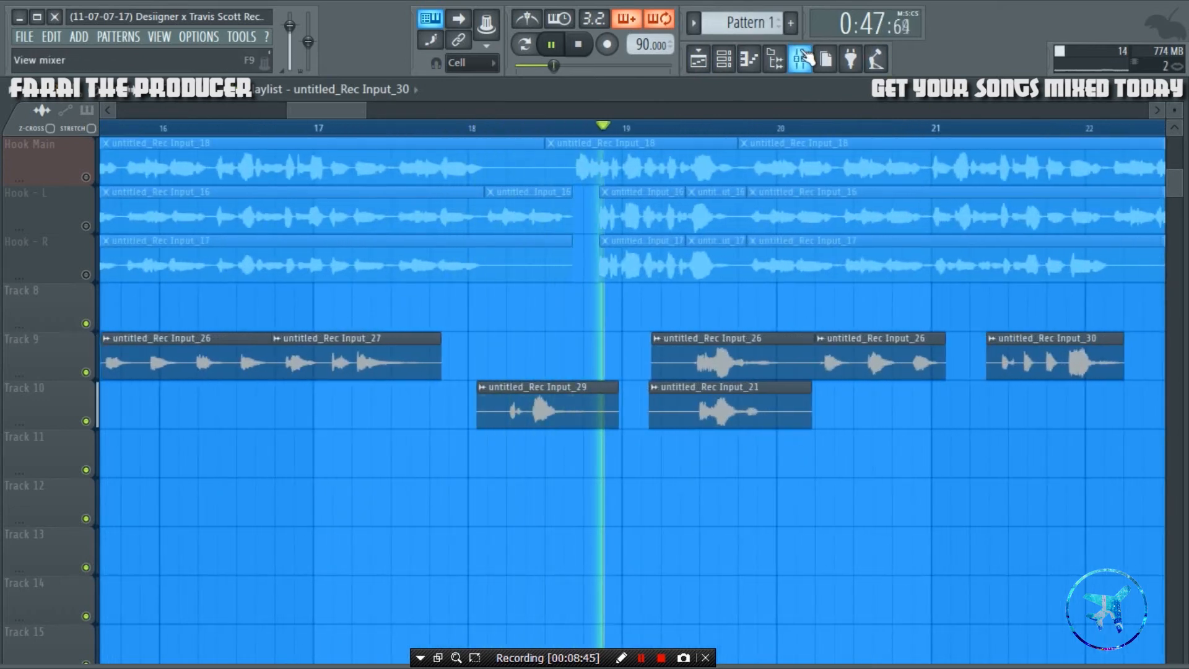
{"action": "left_click", "coordinate": [803, 57]}
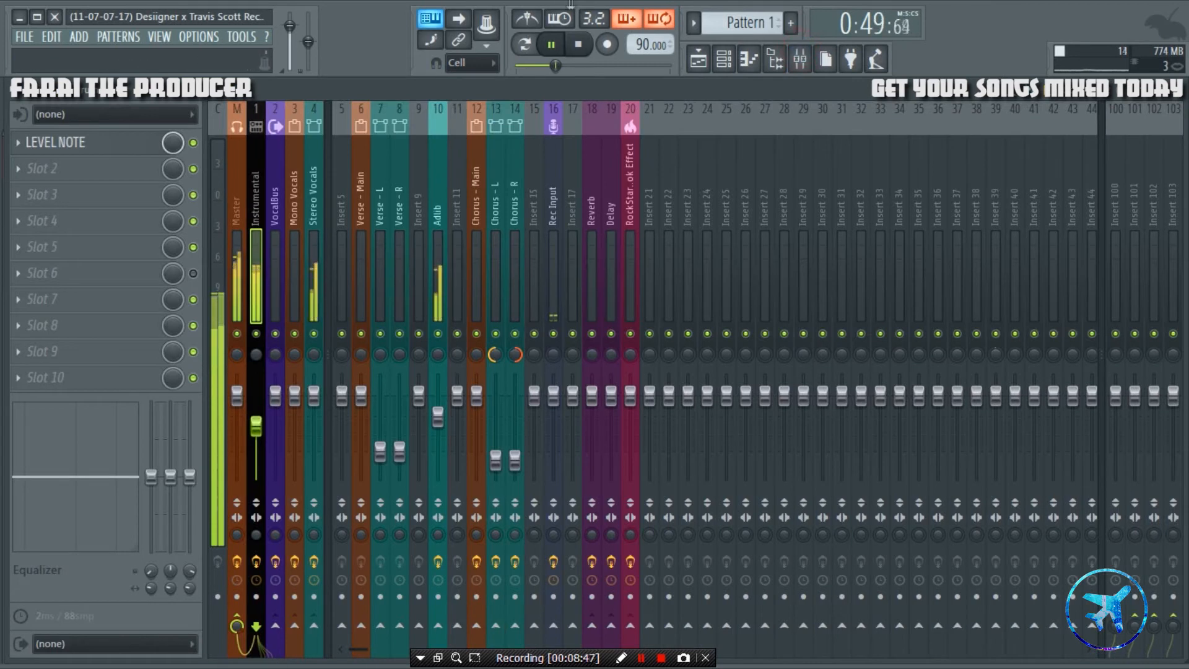
{"action": "key", "text": "space"}
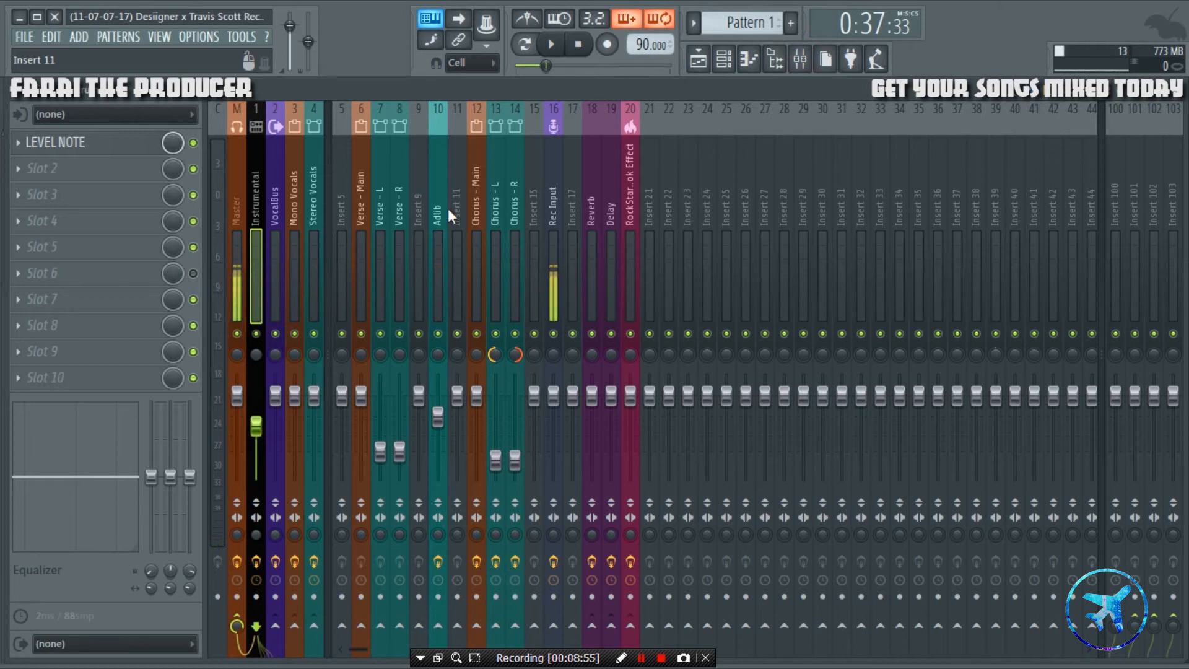
{"action": "left_click", "coordinate": [707, 68]}
{"action": "left_click", "coordinate": [800, 59]}
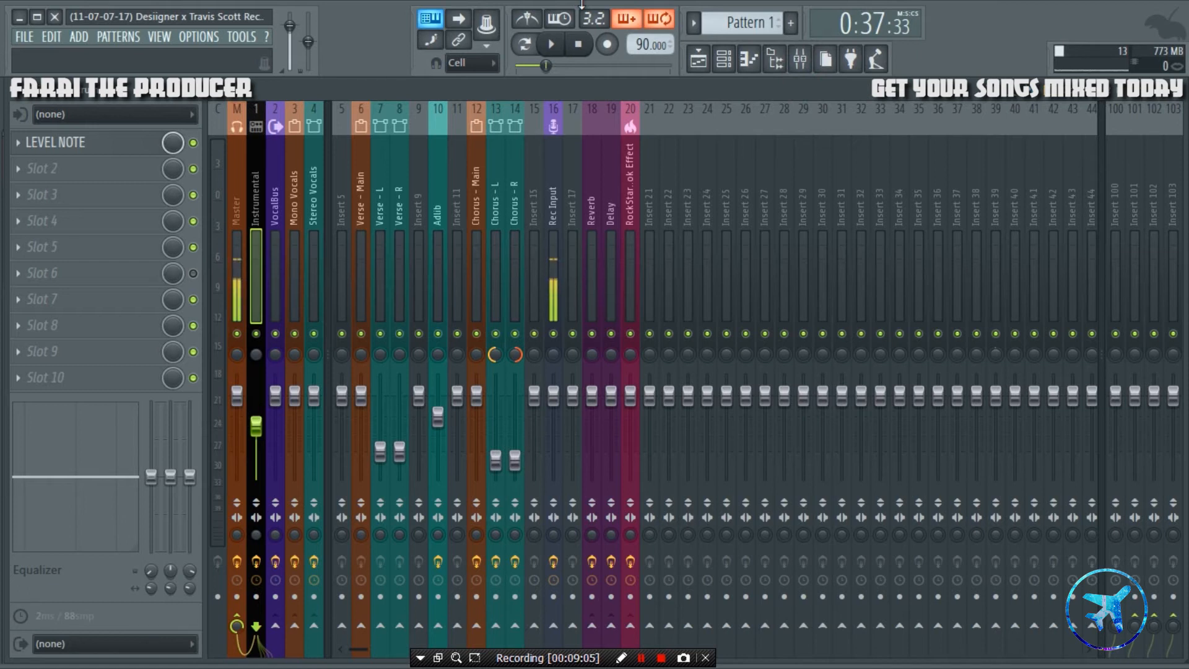
{"action": "left_click", "coordinate": [698, 59]}
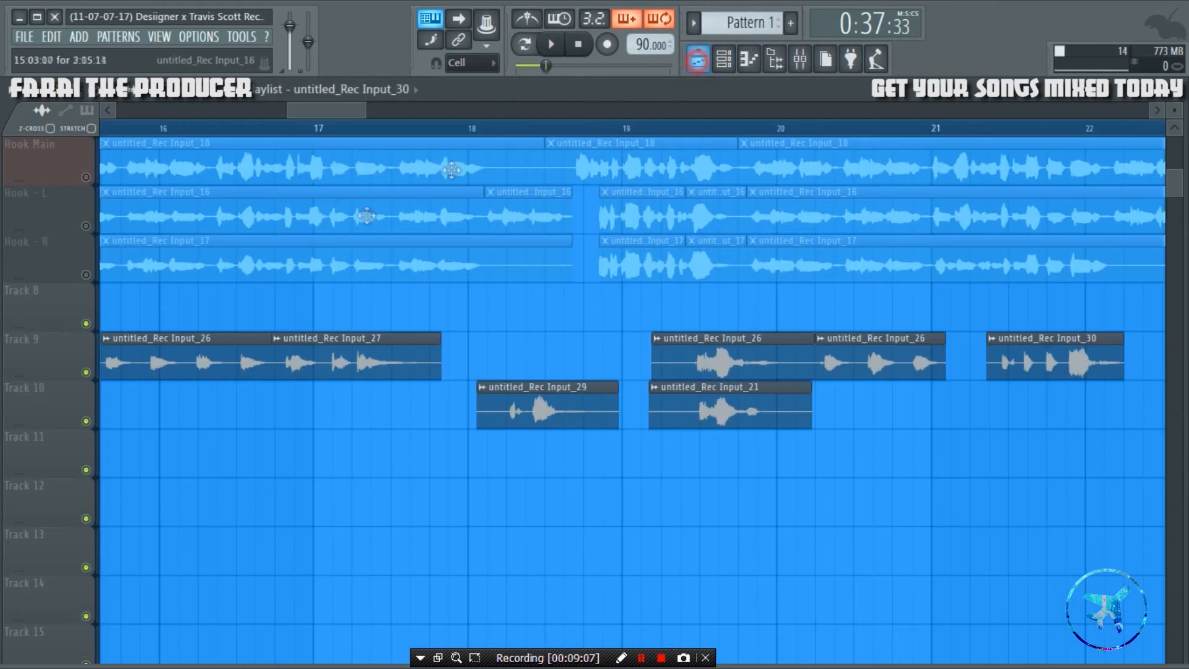
{"action": "scroll", "coordinate": [412, 139], "scroll_direction": "down", "scroll_amount": 3}
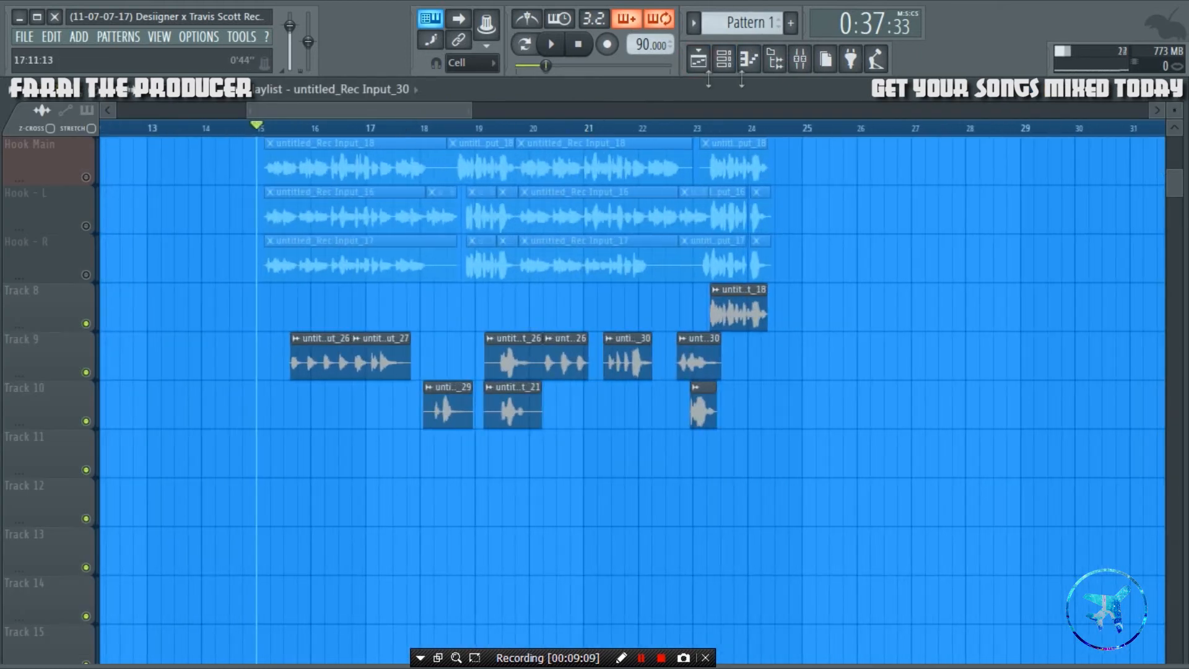
- Open Fruity PanOMatic on the Adlib mixer channel and examine its sine-shaped LFO panning settings
{"action": "left_click", "coordinate": [805, 61]}
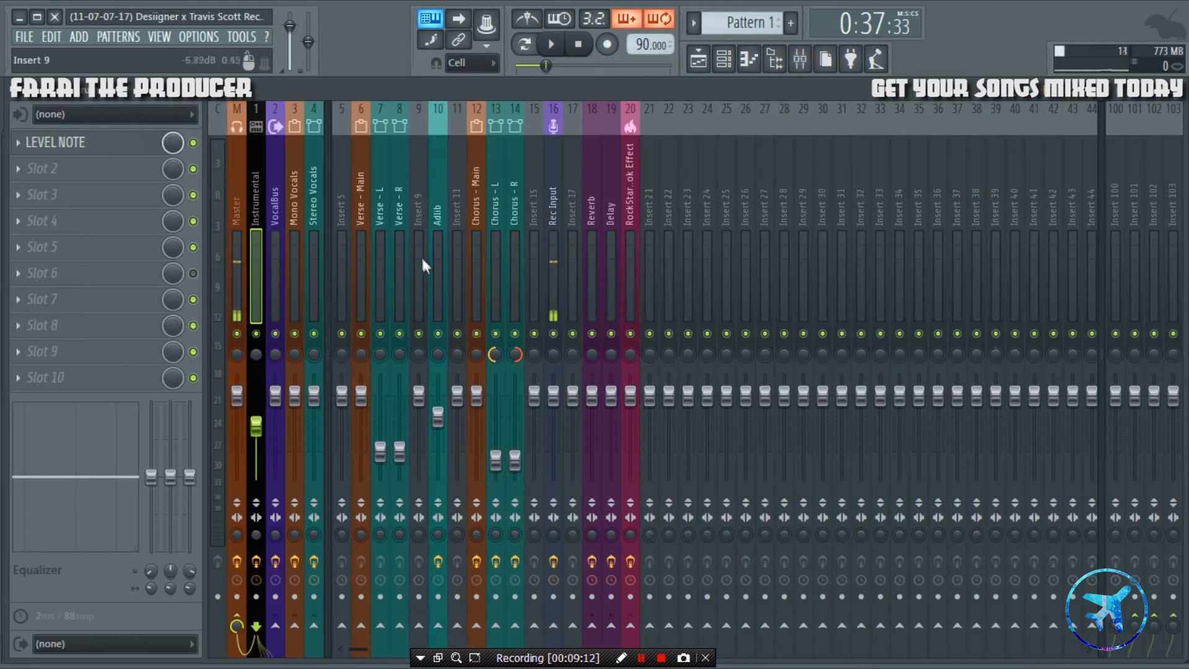
{"action": "left_click", "coordinate": [74, 247]}
{"action": "left_click_drag", "start_coordinate": [641, 224], "coordinate": [768, 259]}
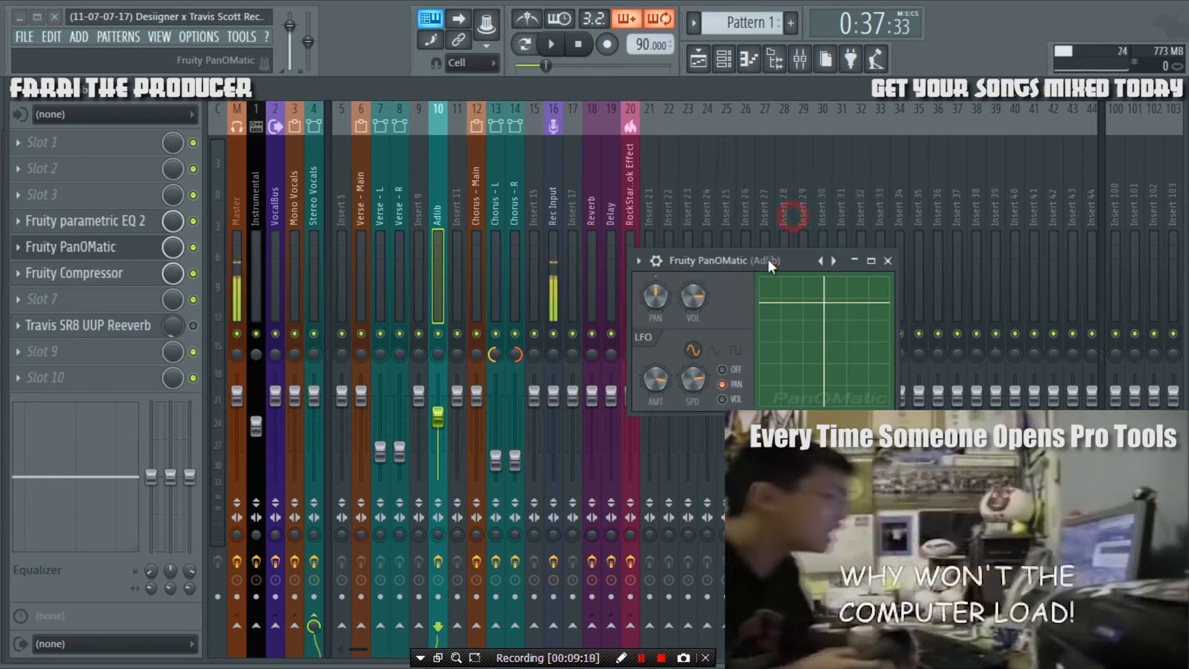
{"action": "left_click", "coordinate": [693, 348]}
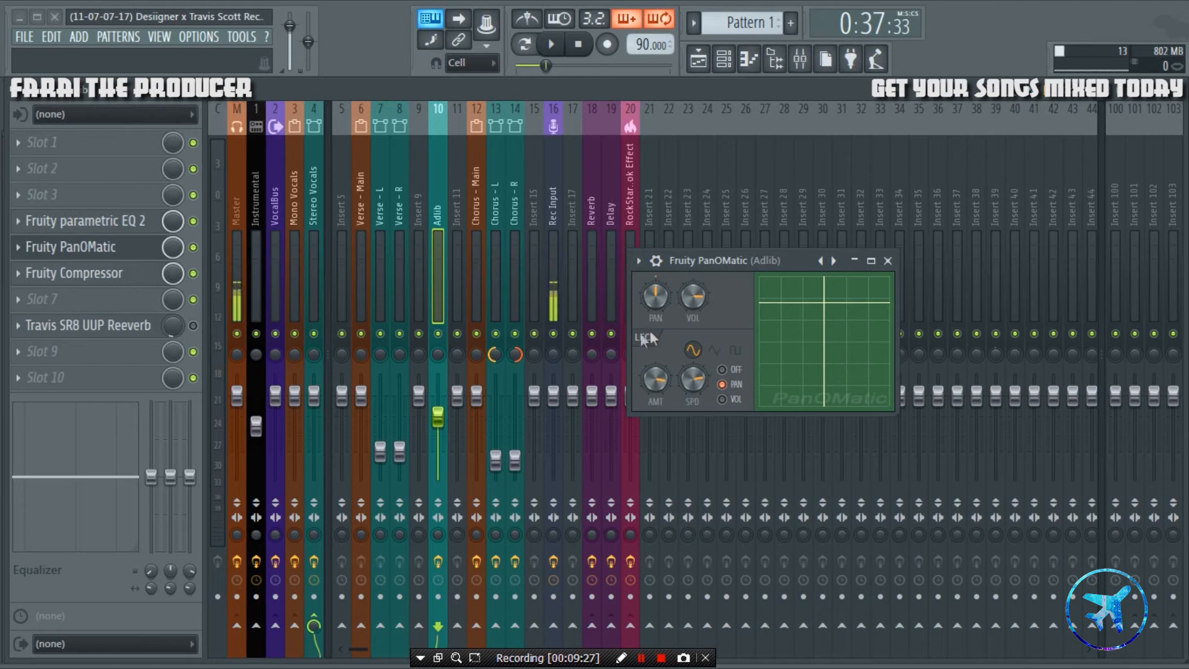
{"action": "left_click_drag", "start_coordinate": [734, 265], "coordinate": [686, 320]}
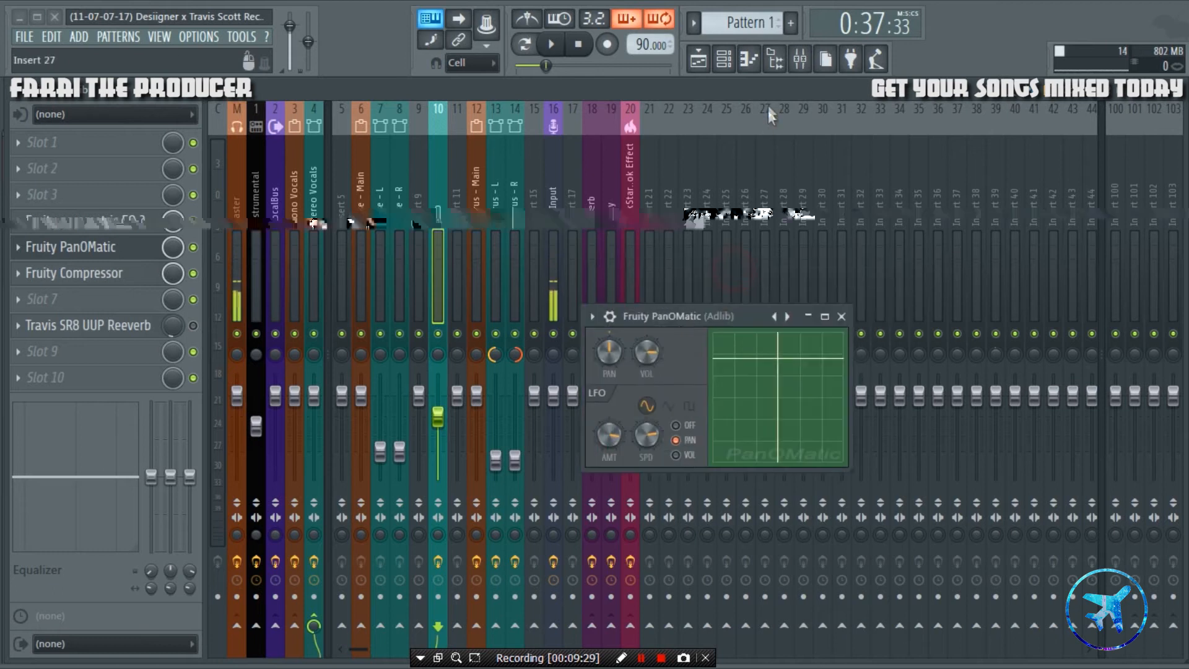
- Solo playlist Track 9 and play its adlibs with Fruity PanOMatic in view, closing the plugin during playback
{"action": "left_click", "coordinate": [706, 56]}
{"action": "right_click", "coordinate": [86, 372]}
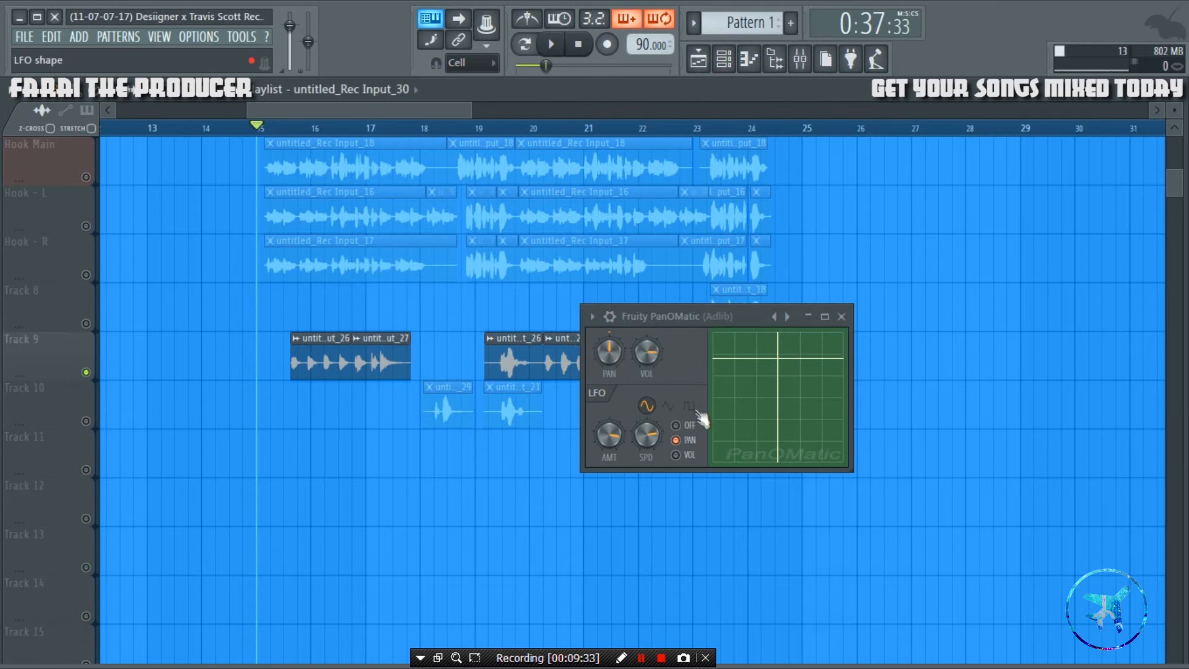
{"action": "key", "text": "space"}
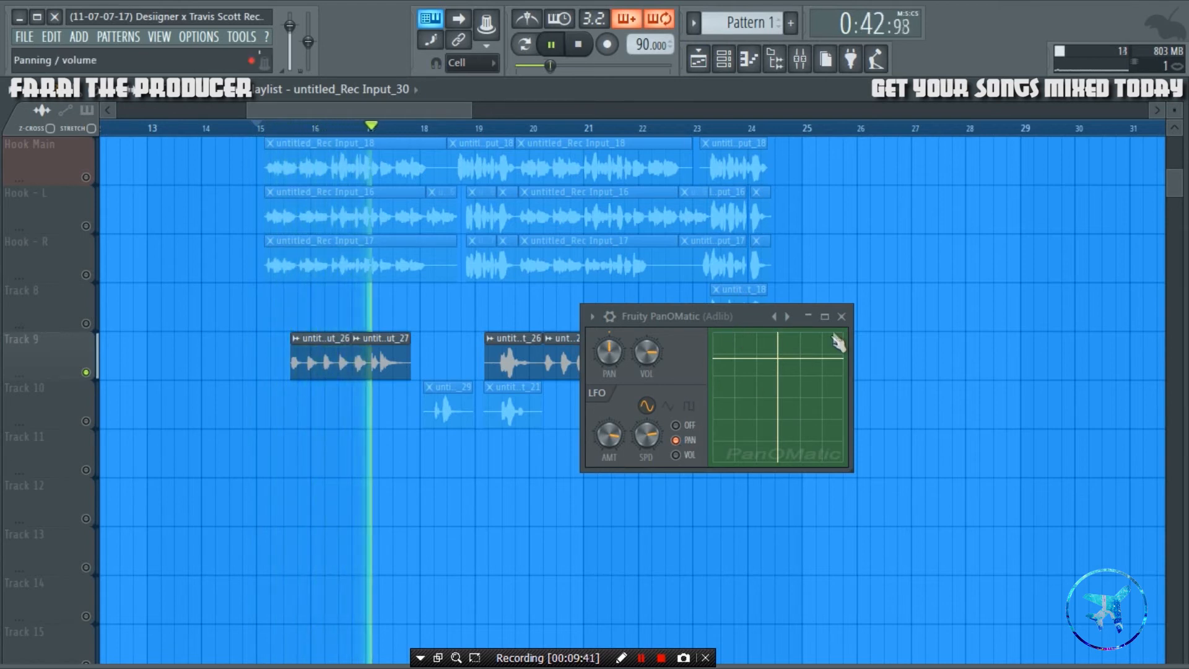
{"action": "left_click", "coordinate": [841, 317]}
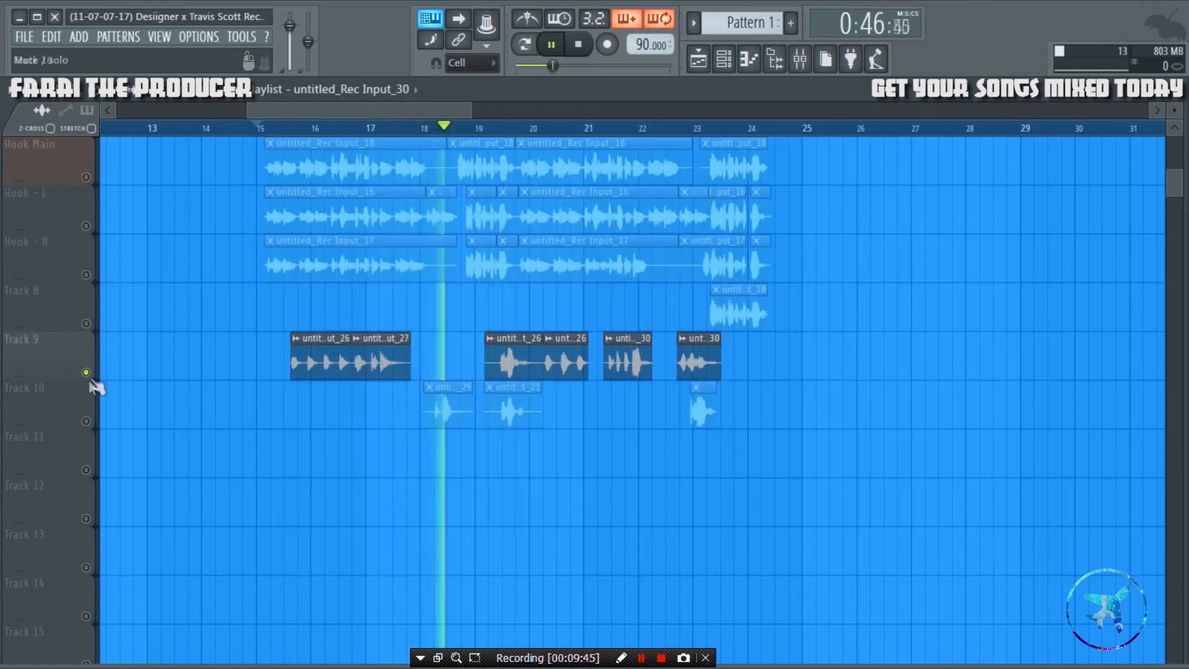
- Enable Track 10 alongside Track 9 and listen to their overlapping adlib clips, ending with playback stopped
{"action": "left_click", "coordinate": [87, 420]}
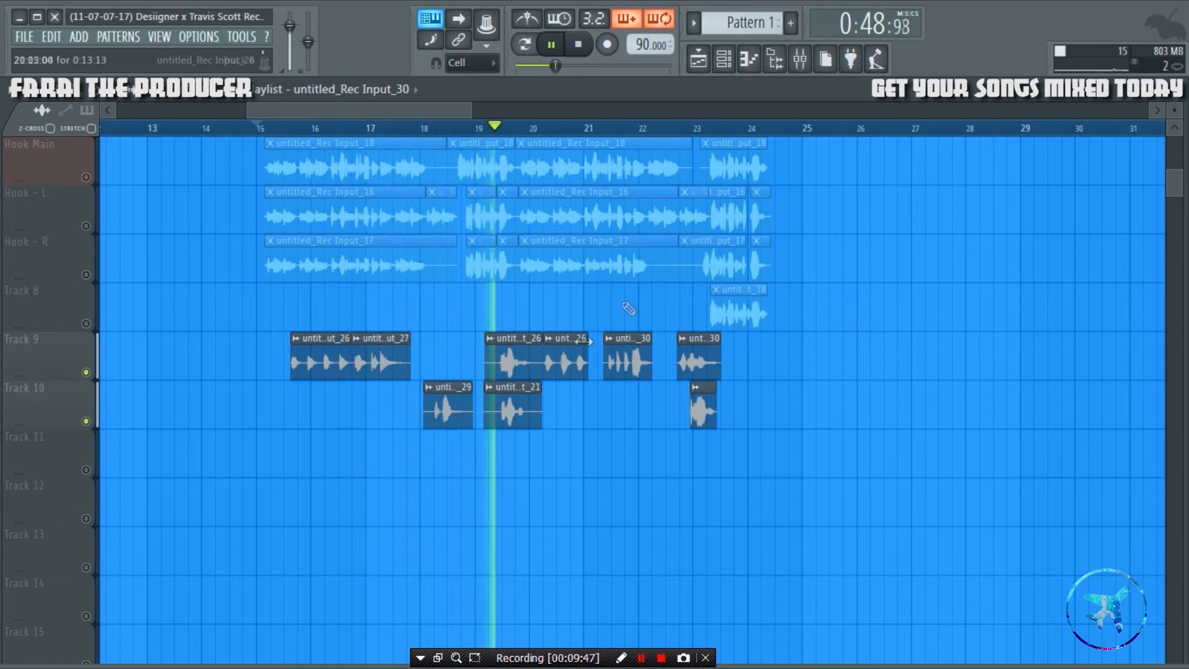
{"action": "scroll", "coordinate": [547, 359], "scroll_direction": "up", "scroll_amount": 5}
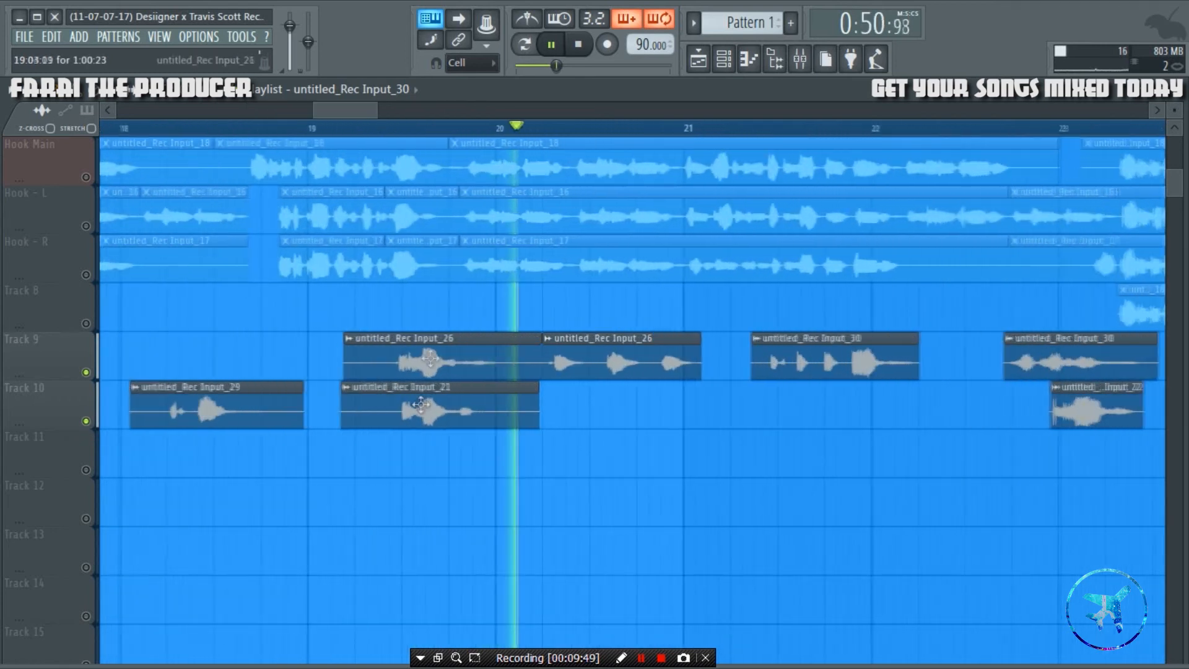
{"action": "scroll", "coordinate": [421, 404], "scroll_direction": "down", "scroll_amount": 6}
{"action": "key", "text": "space"}
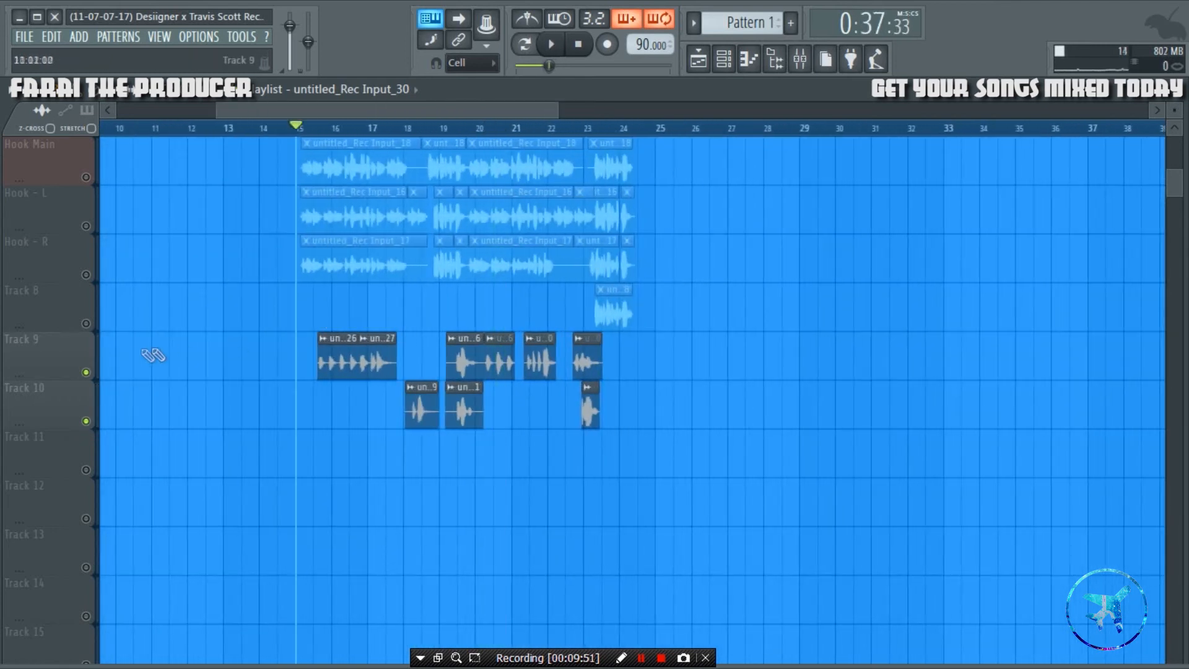
- Turn all playlist tracks back on, including Hook Main, Hook - L and Hook - R, and play the full hook
{"action": "left_click", "coordinate": [86, 372]}
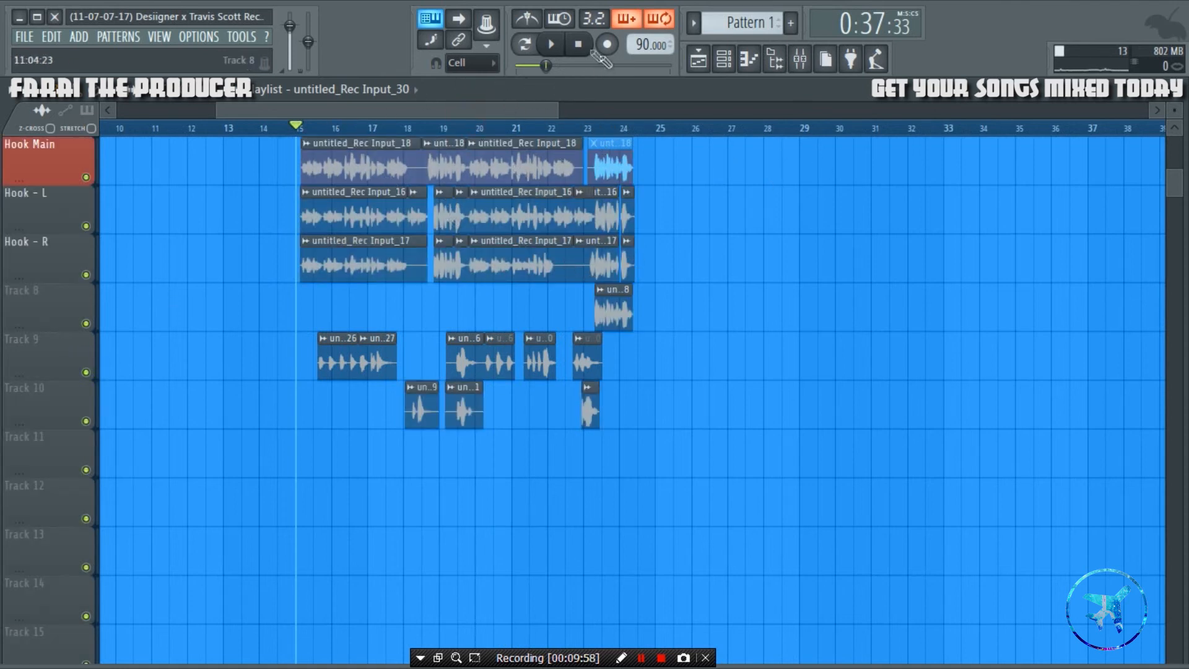
{"action": "left_click", "coordinate": [551, 44]}
{"action": "scroll", "coordinate": [755, 431], "scroll_direction": "up", "scroll_amount": 2}
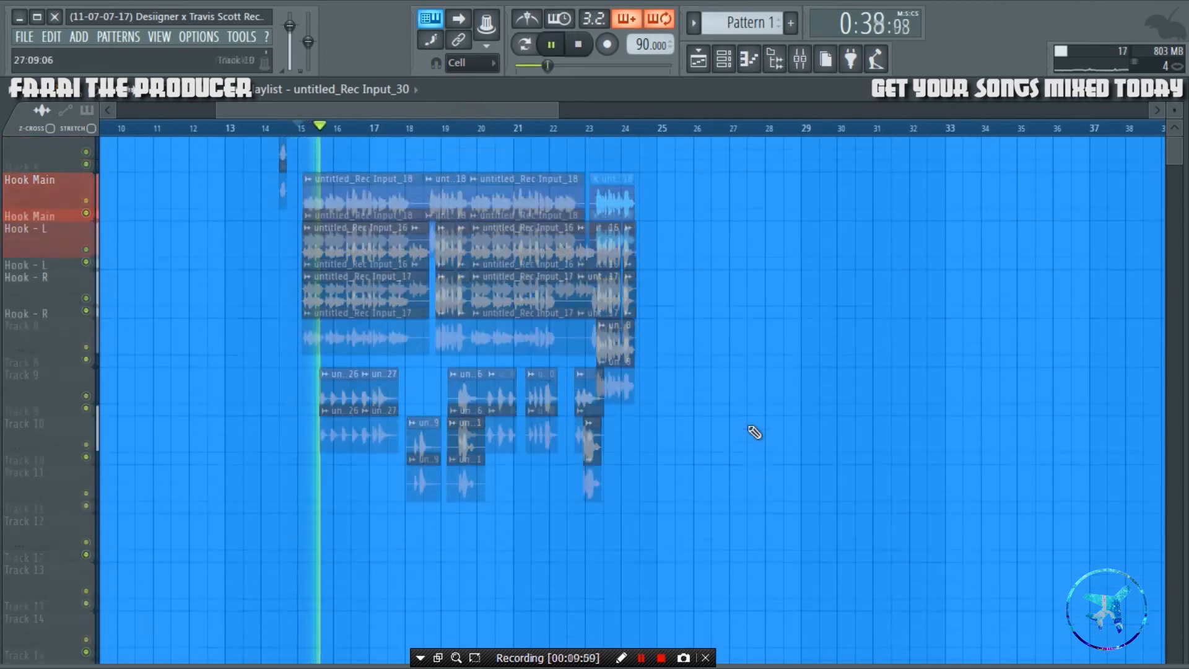
- Stop the hook playback, examine the Fruity Compressor settings on the Adlib mixer channel, close the plugin and return to the playlist
{"action": "scroll", "coordinate": [755, 432], "scroll_direction": "up", "scroll_amount": 3}
{"action": "left_click", "coordinate": [800, 59]}
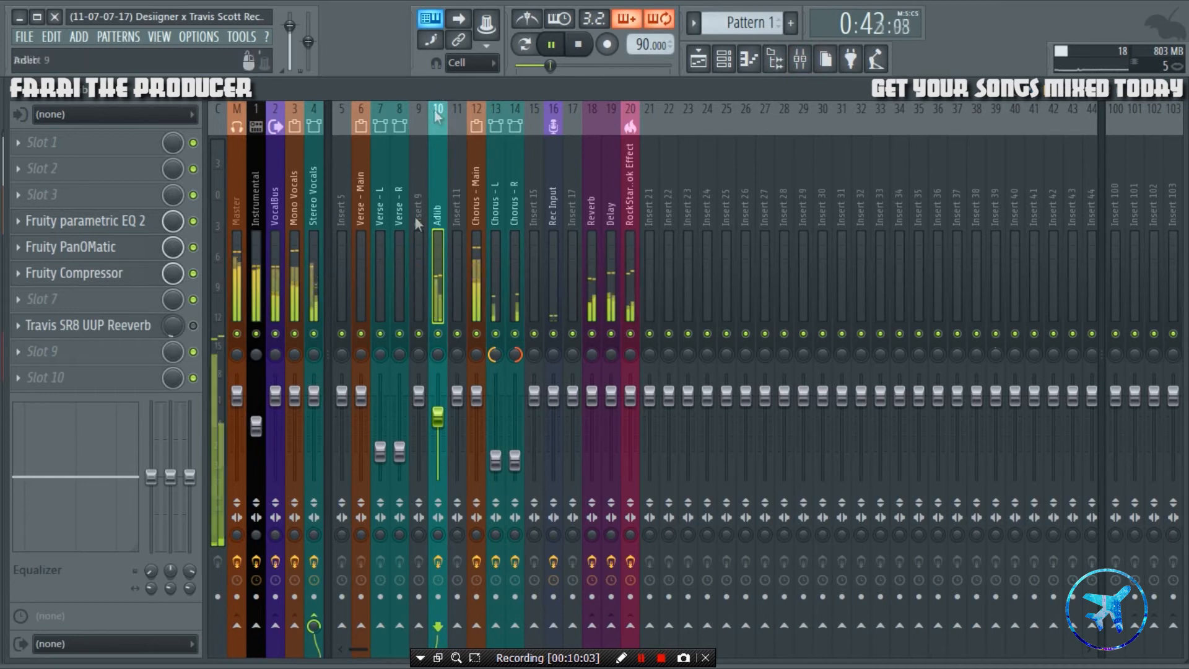
{"action": "key", "text": "space"}
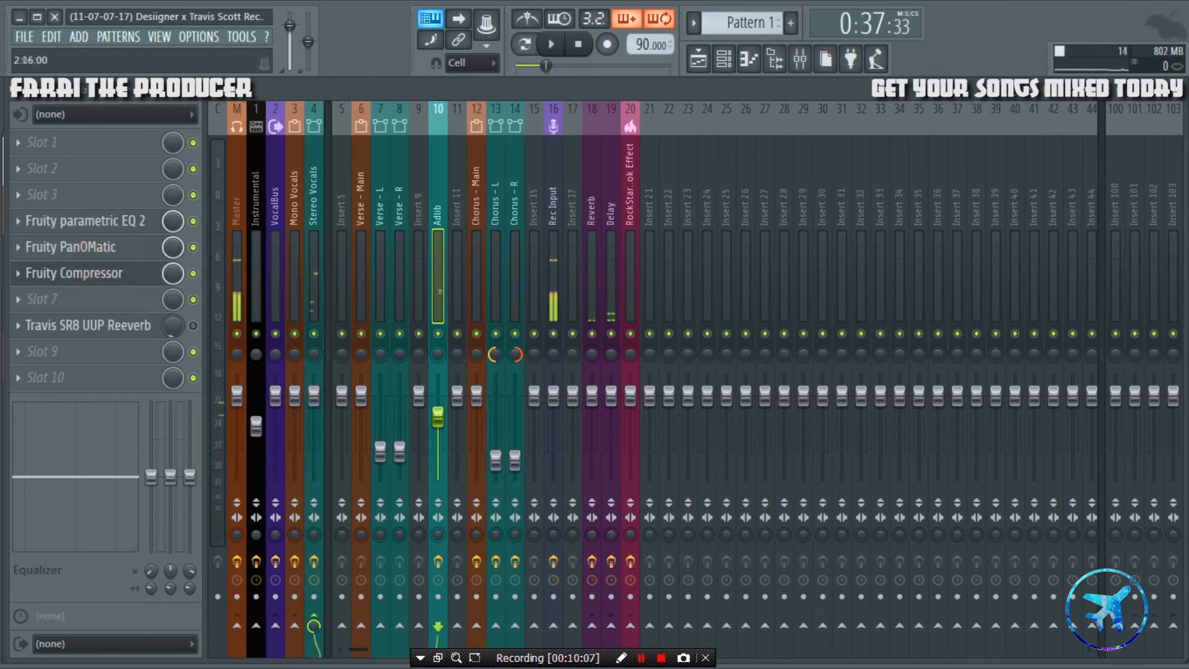
{"action": "left_click", "coordinate": [74, 273]}
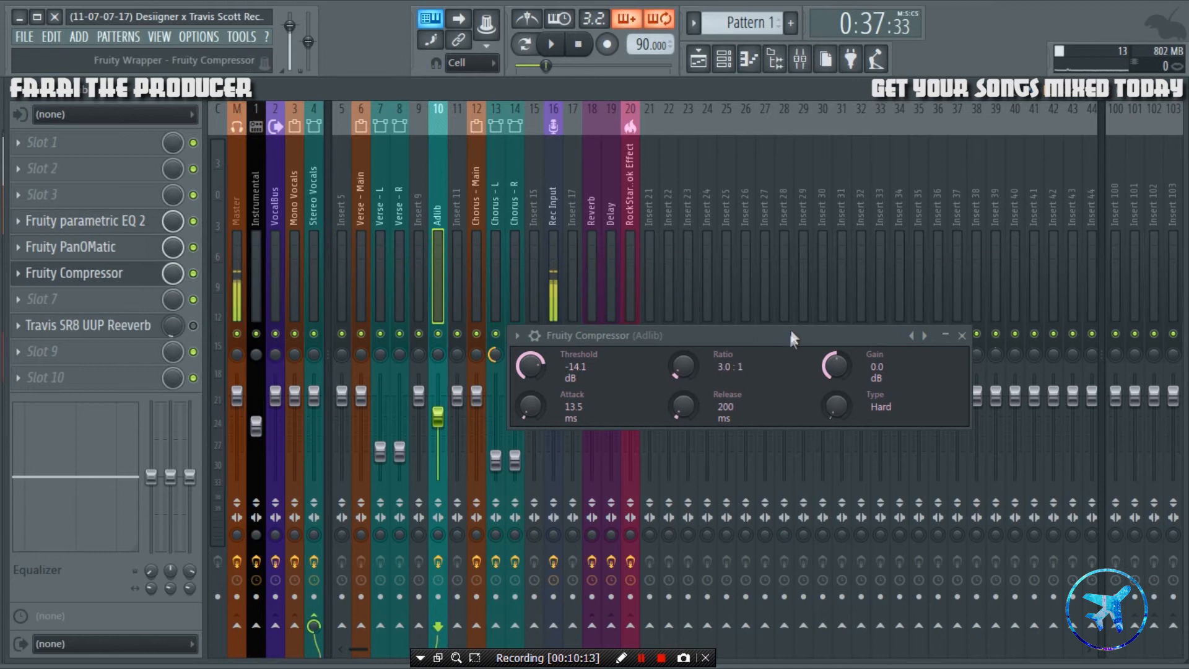
{"action": "left_click_drag", "start_coordinate": [782, 339], "coordinate": [763, 279]}
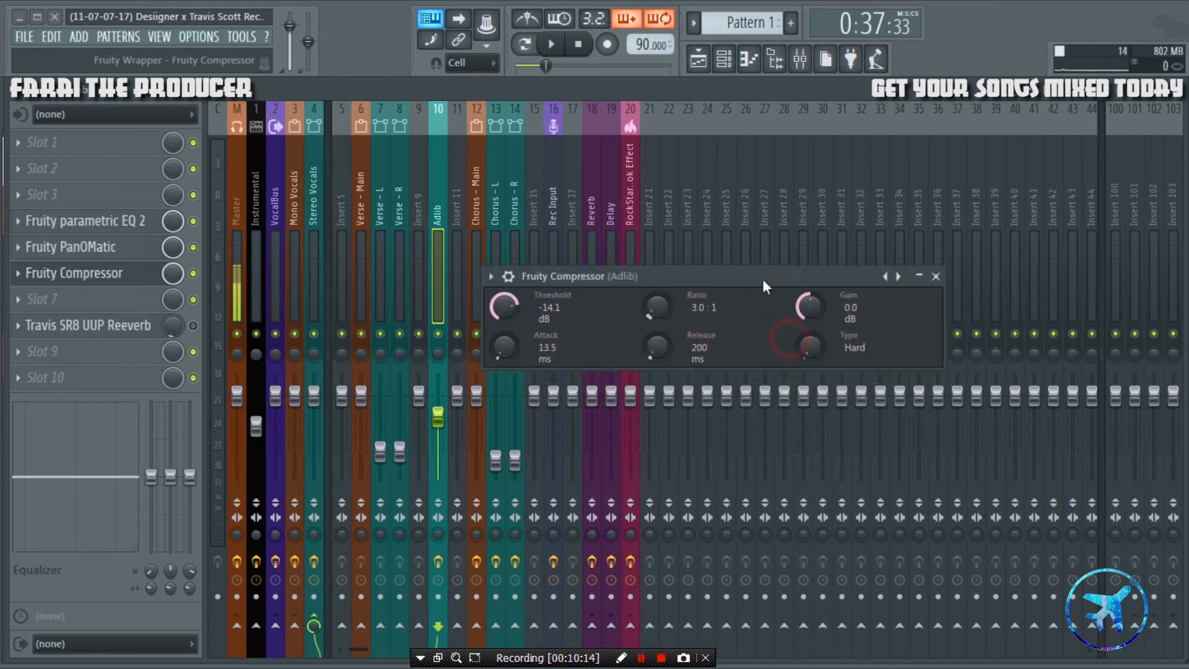
{"action": "left_click", "coordinate": [936, 277]}
{"action": "left_click", "coordinate": [698, 59]}
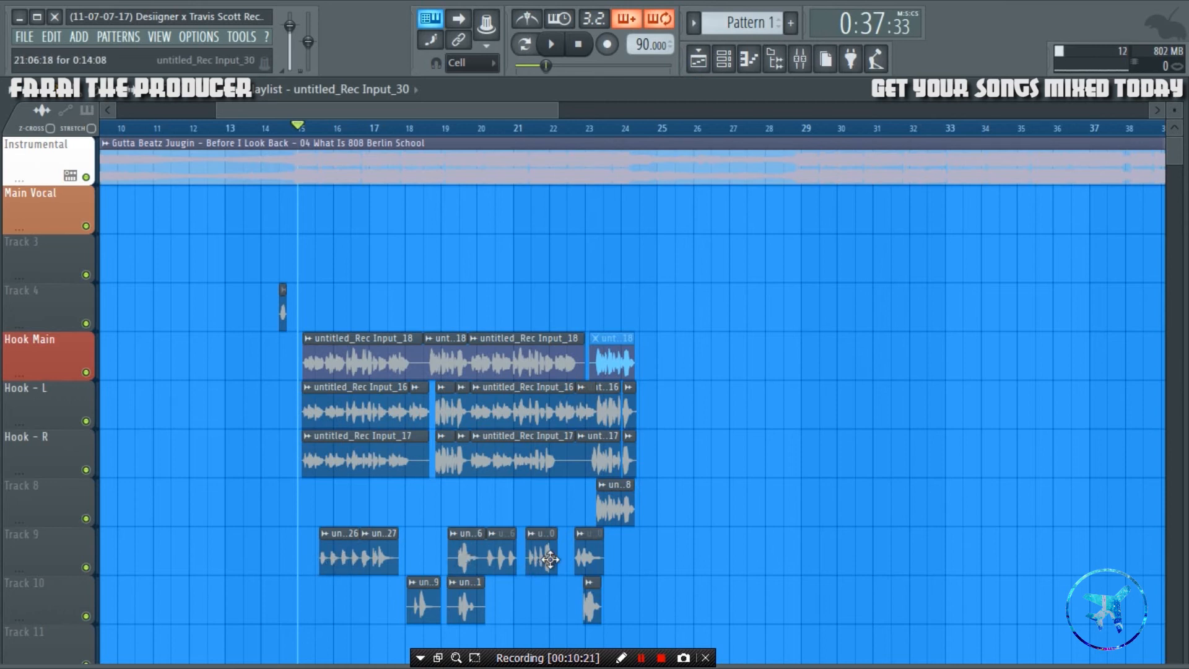
- Open ThrillseekerLA from the VocalBus channel and position its window over the playlist to examine its input and output gain
{"action": "left_click", "coordinate": [799, 58]}
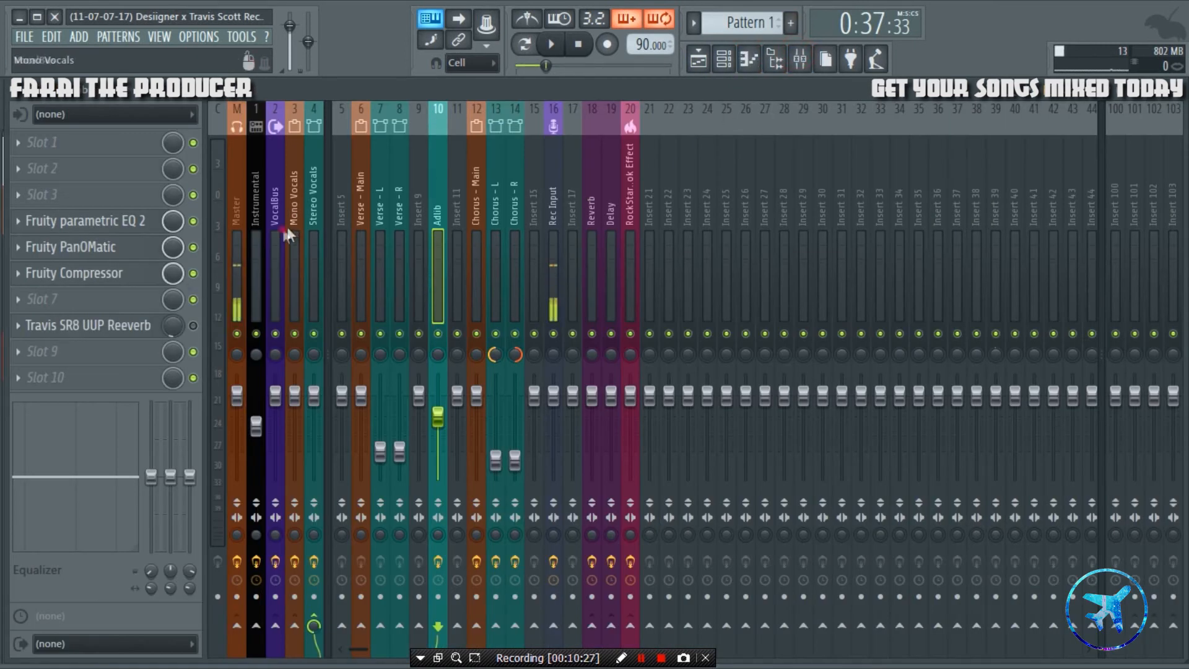
{"action": "left_click", "coordinate": [275, 186]}
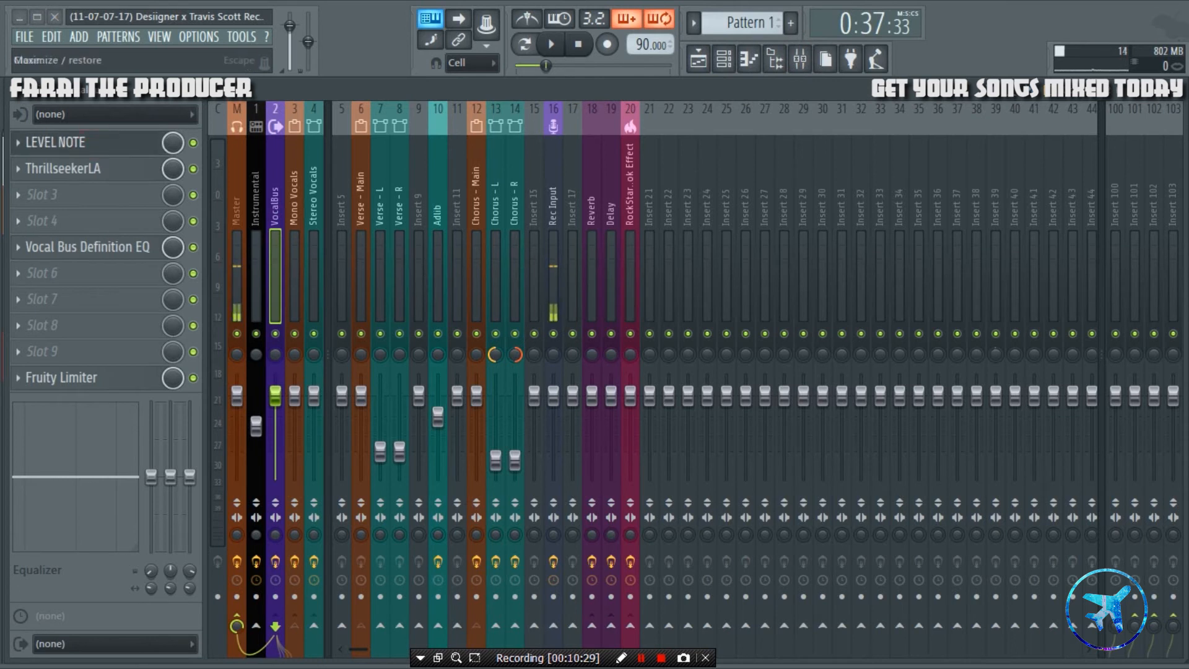
{"action": "left_click", "coordinate": [75, 171]}
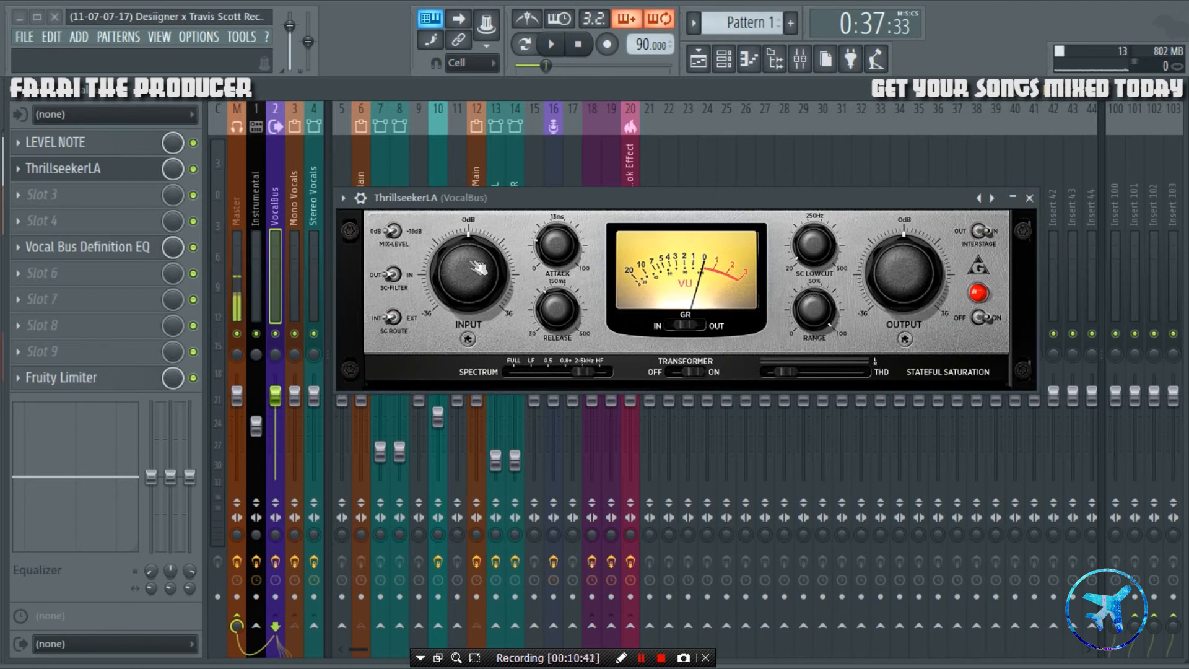
{"action": "left_click_drag", "start_coordinate": [751, 194], "coordinate": [772, 211]}
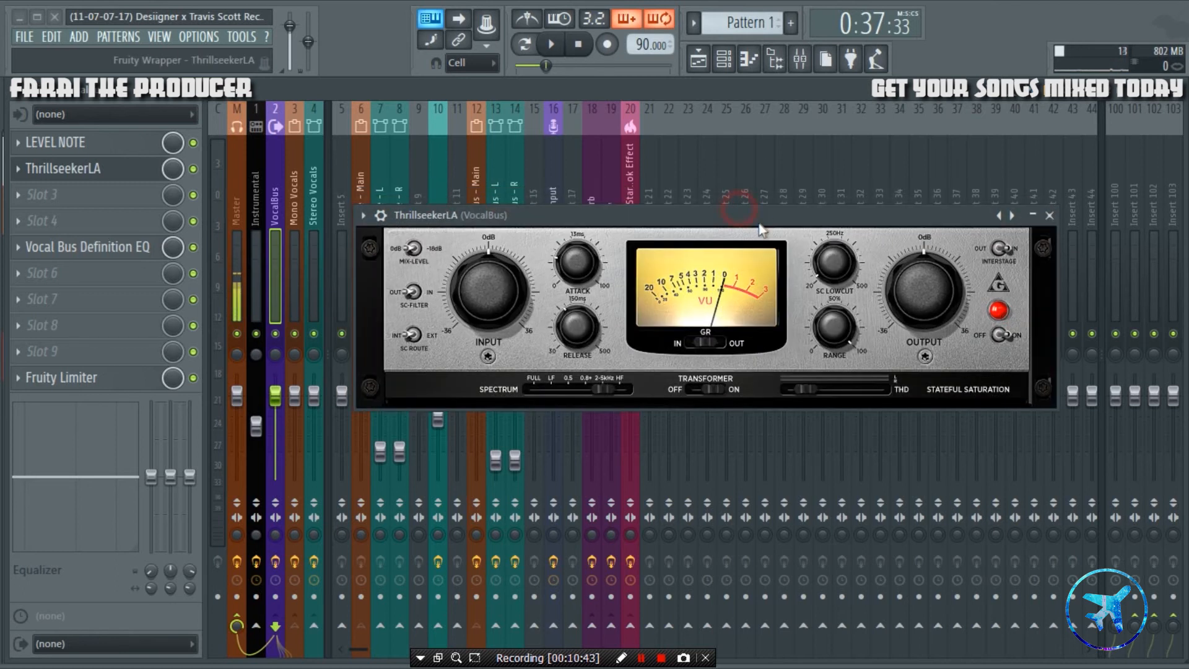
{"action": "left_click", "coordinate": [706, 61]}
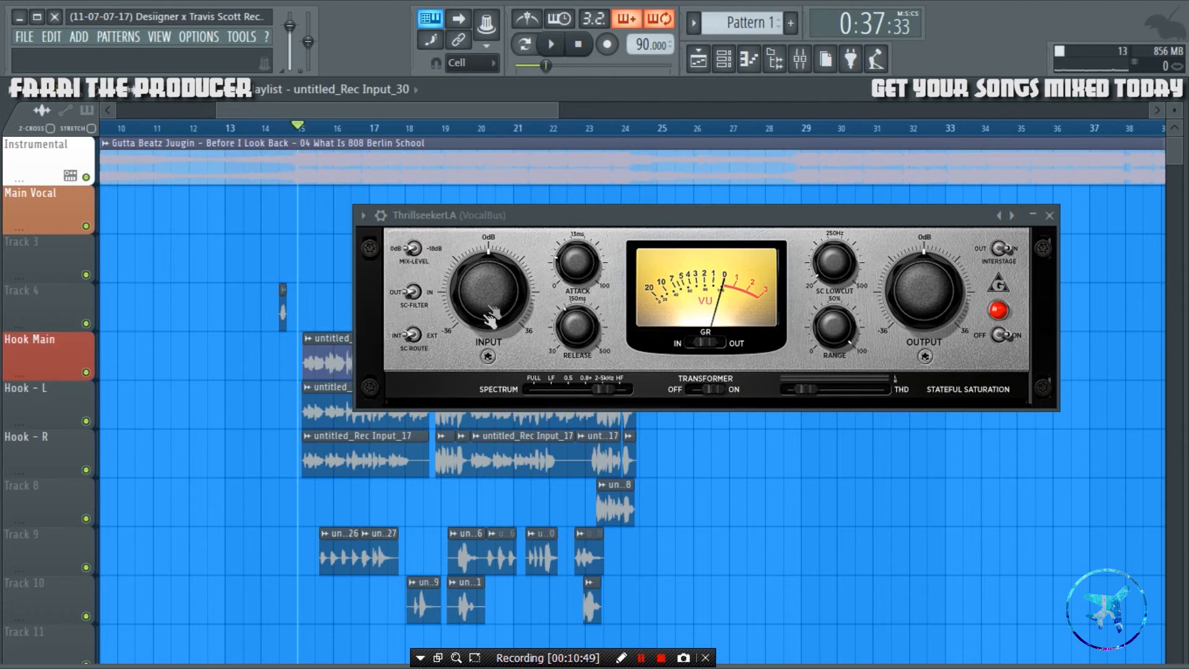
{"action": "left_click_drag", "start_coordinate": [513, 216], "coordinate": [509, 243]}
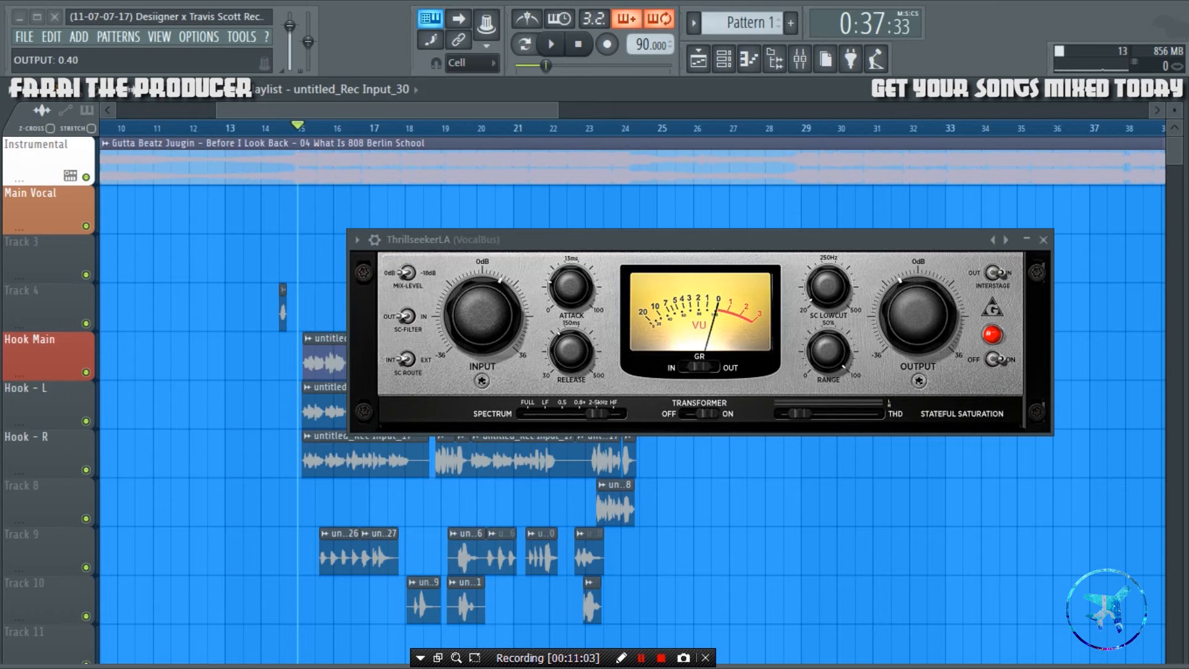
{"action": "left_click_drag", "start_coordinate": [901, 241], "coordinate": [917, 243]}
- Play the hook while raising ThrillseekerLA's input gain and lowering its output gain, and stop playback
{"action": "key", "text": "space"}
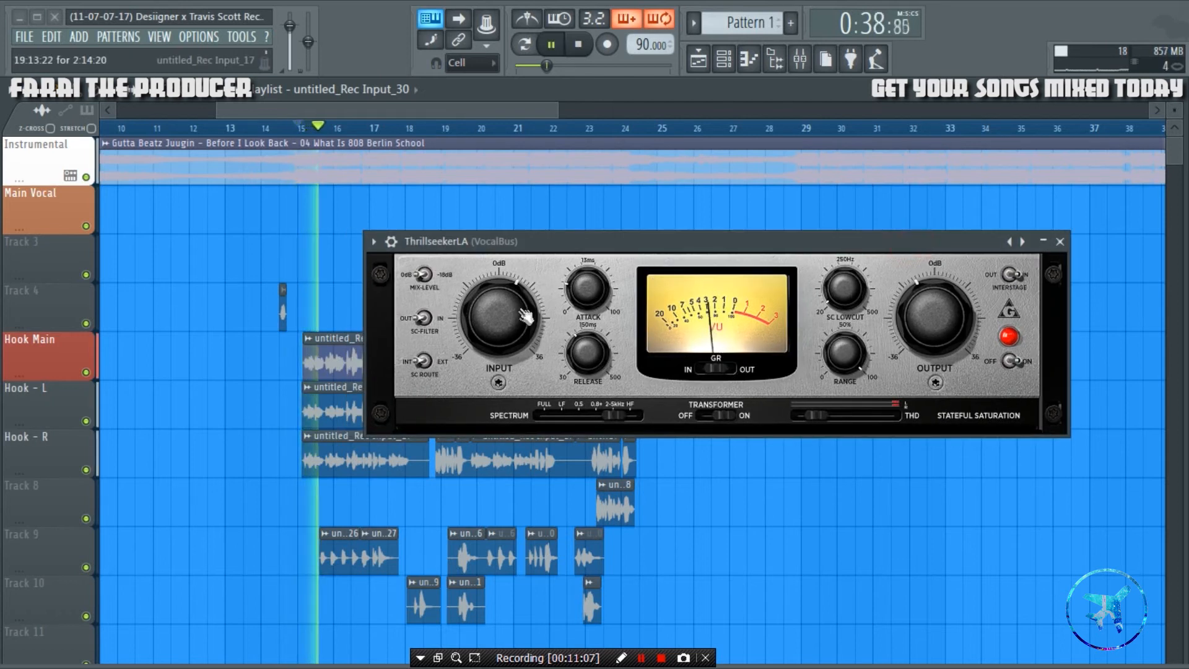
{"action": "left_click_drag", "start_coordinate": [514, 329], "coordinate": [514, 321]}
{"action": "left_click_drag", "start_coordinate": [943, 321], "coordinate": [943, 329]}
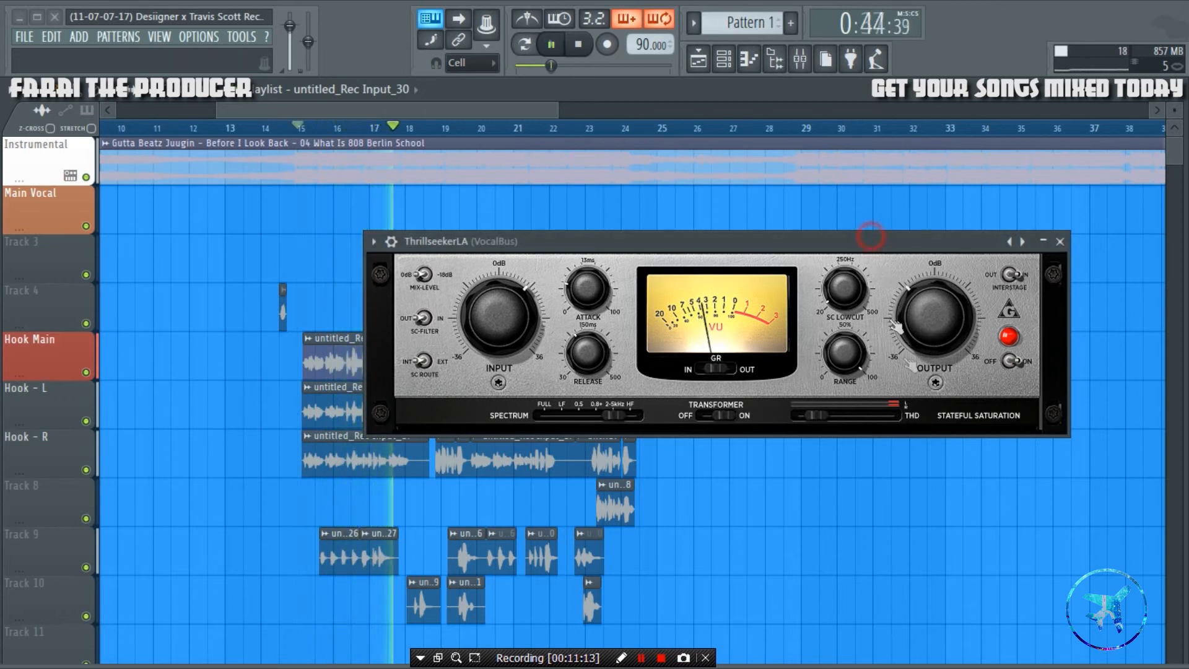
{"action": "key", "text": "space"}
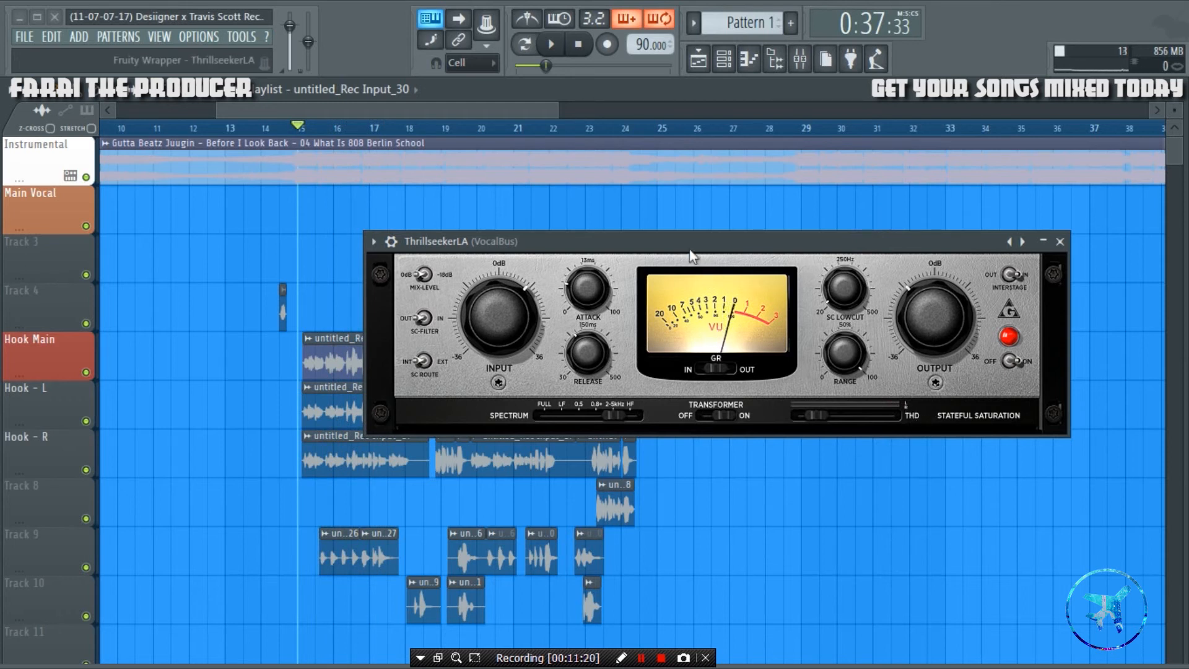
- Replay the hook while readjusting ThrillseekerLA's input and output gain, stop playback and close the plugin
{"action": "left_click_drag", "start_coordinate": [584, 247], "coordinate": [589, 223]}
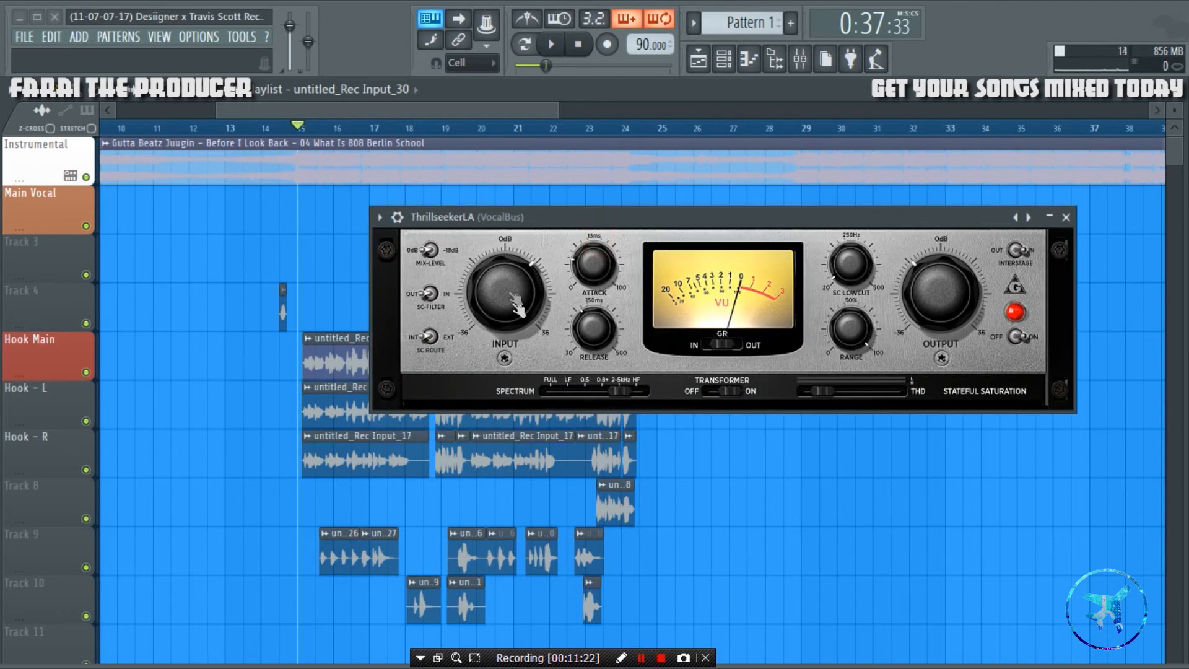
{"action": "key", "text": "space"}
{"action": "left_click_drag", "start_coordinate": [507, 309], "coordinate": [507, 286]}
{"action": "left_click_drag", "start_coordinate": [941, 293], "coordinate": [941, 305]}
{"action": "double_click", "coordinate": [952, 285]}
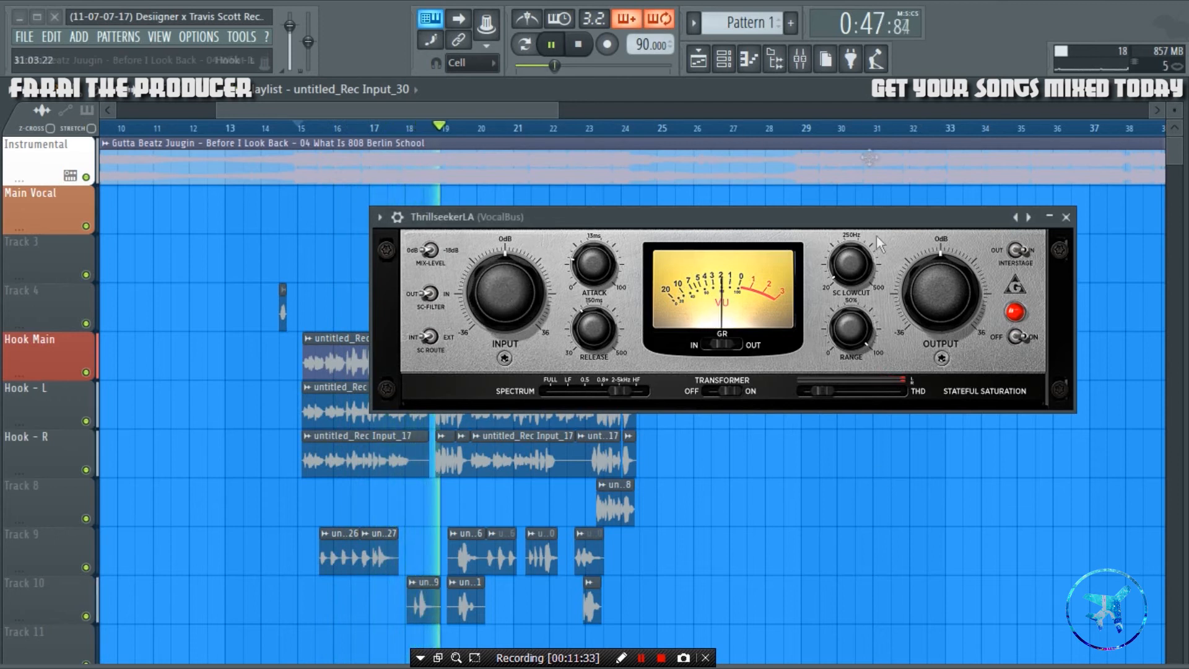
{"action": "left_click", "coordinate": [859, 220]}
{"action": "key", "text": "space"}
{"action": "left_click", "coordinate": [1067, 217]}
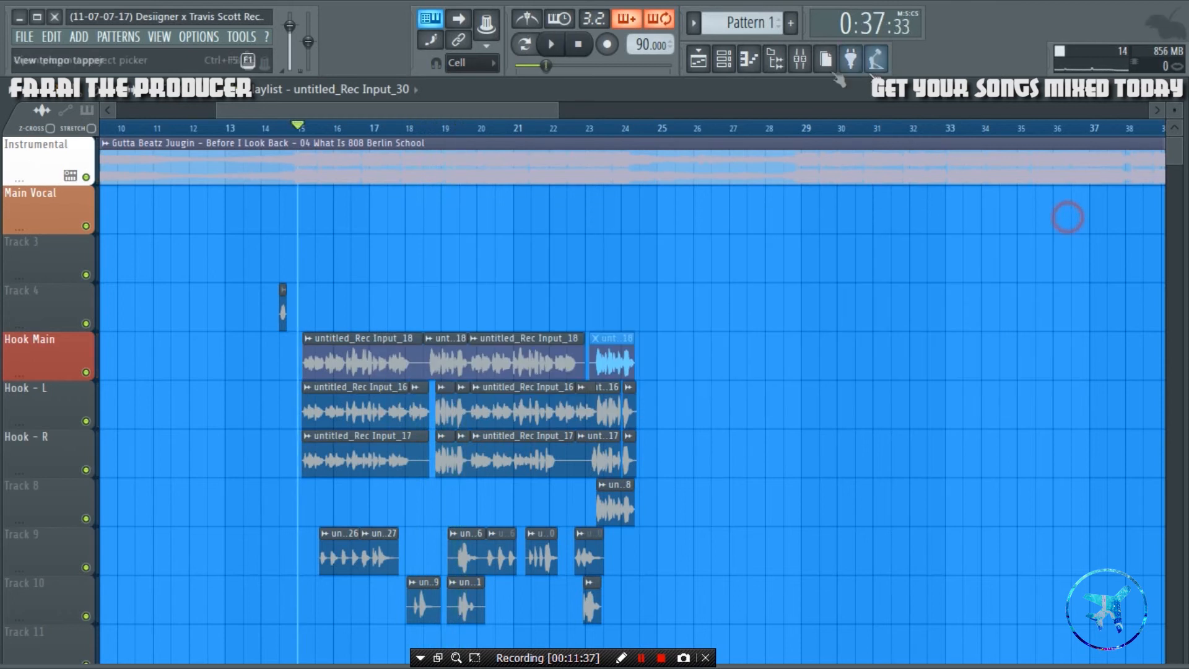
- Open the Vocal Bus Definition EQ on the VocalBus channel, examine its band curve and close it
{"action": "left_click", "coordinate": [800, 59]}
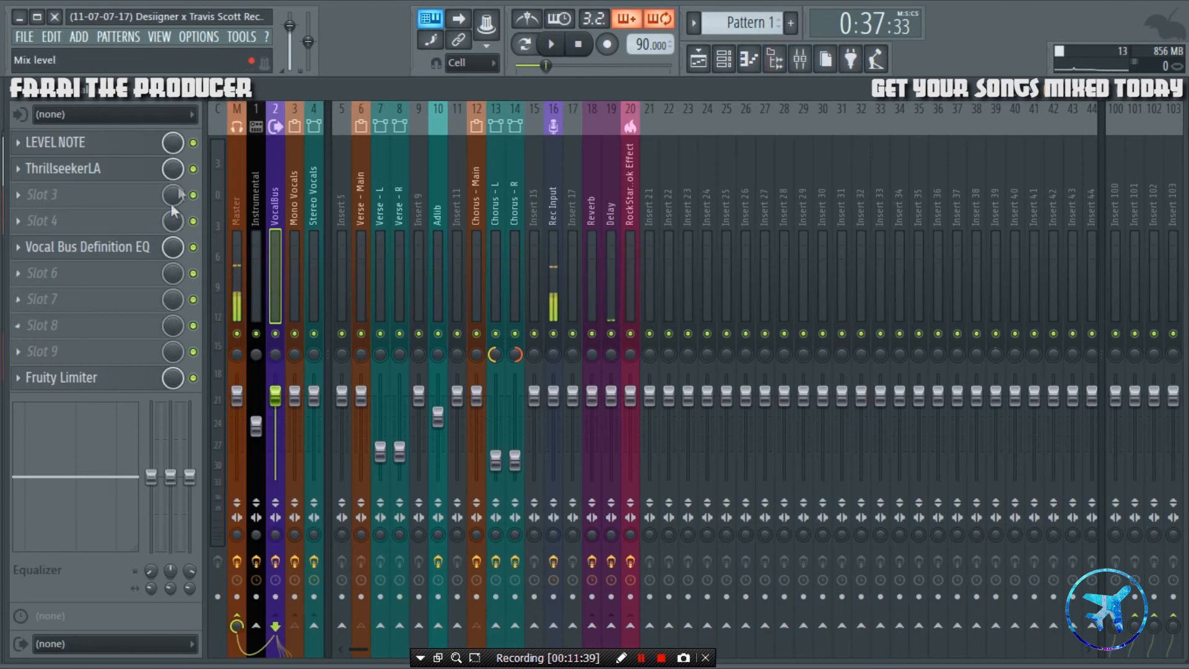
{"action": "left_click", "coordinate": [98, 250]}
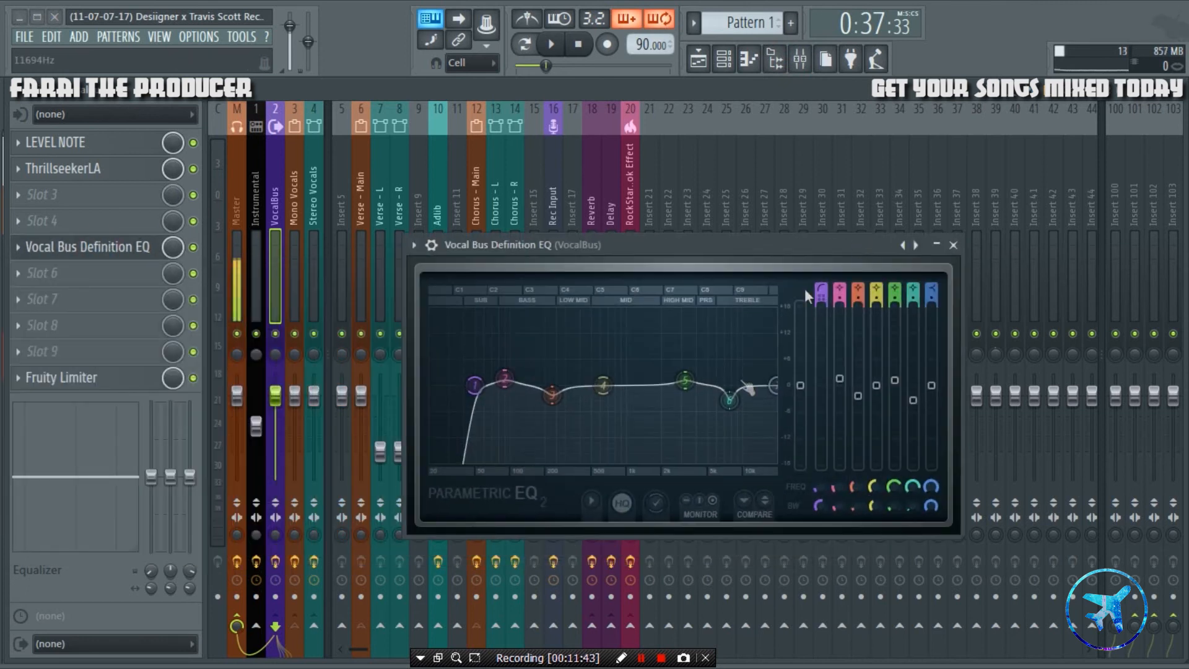
{"action": "left_click_drag", "start_coordinate": [600, 246], "coordinate": [593, 189]}
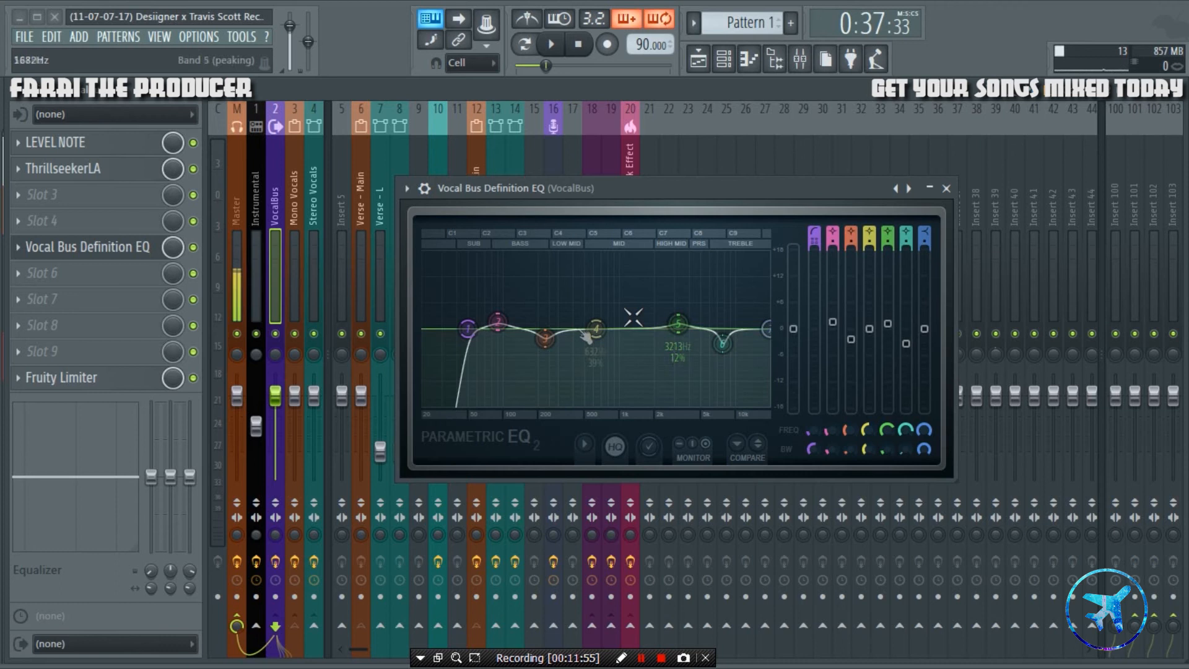
{"action": "left_click", "coordinate": [947, 189]}
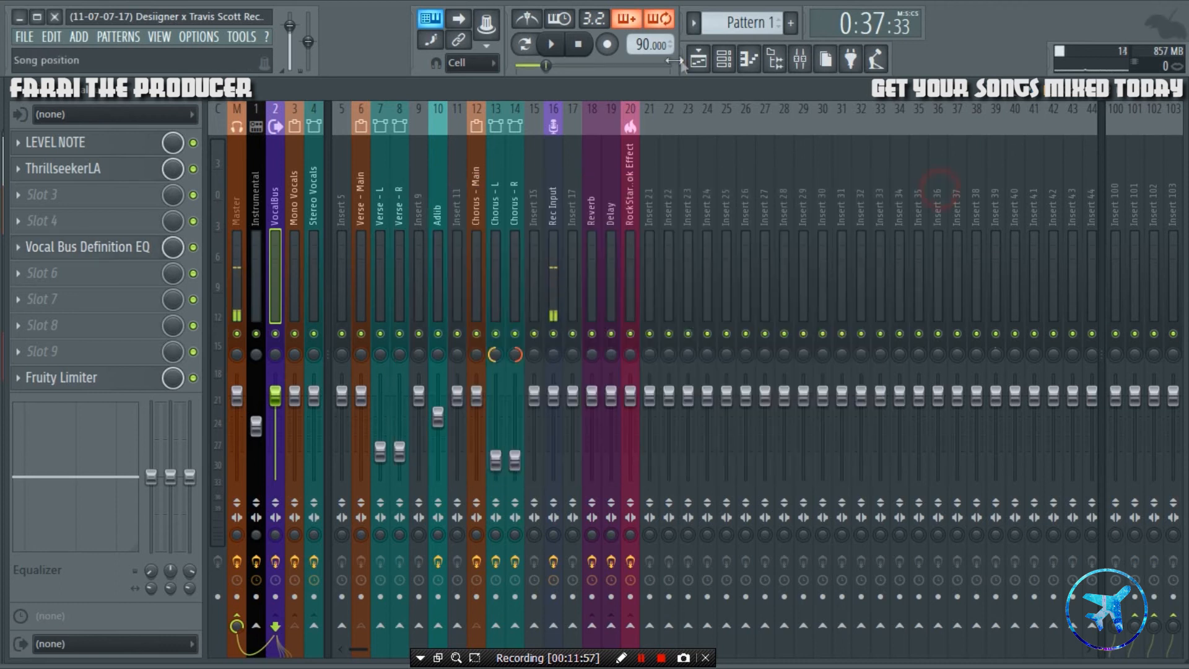
- Play the song from bar 14 with the mixer in view, watch the Master channel's levels and stop playback
{"action": "left_click", "coordinate": [698, 58]}
{"action": "left_click", "coordinate": [286, 135]}
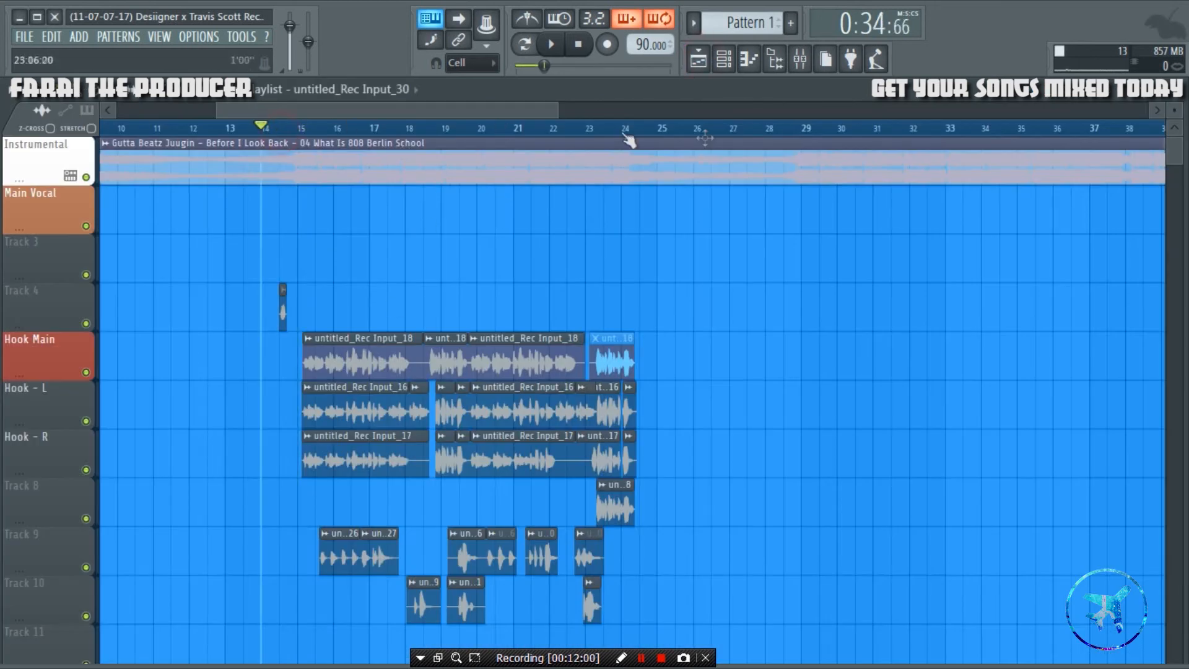
{"action": "left_click", "coordinate": [800, 60]}
{"action": "key", "text": "space"}
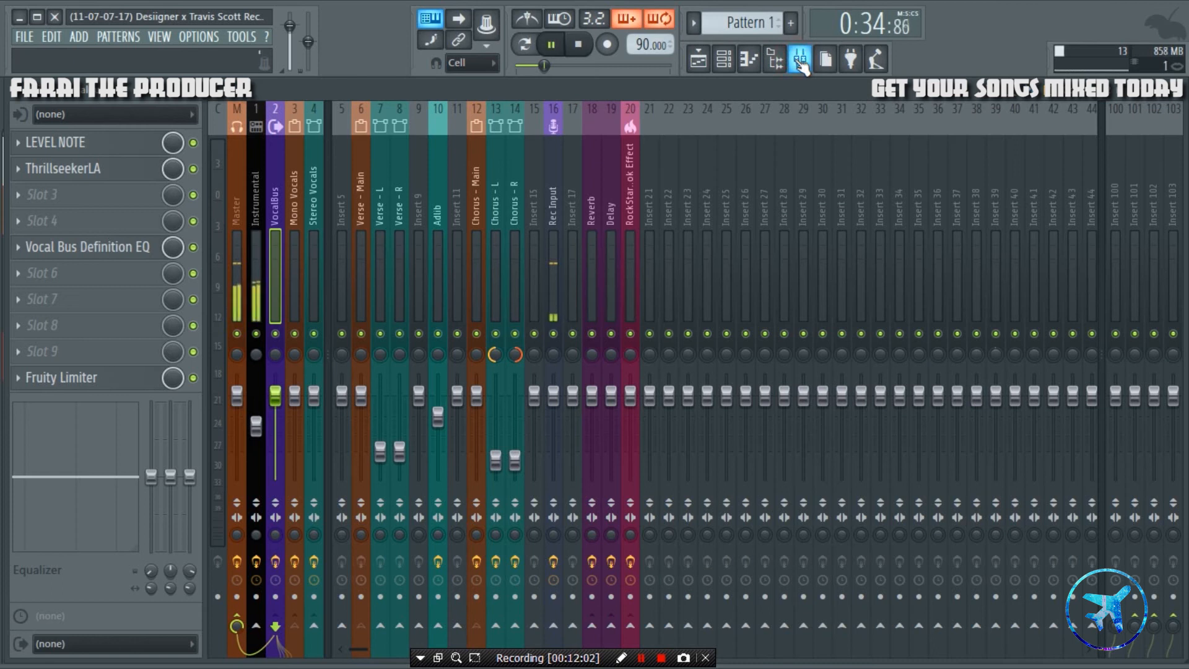
{"action": "left_click", "coordinate": [232, 248]}
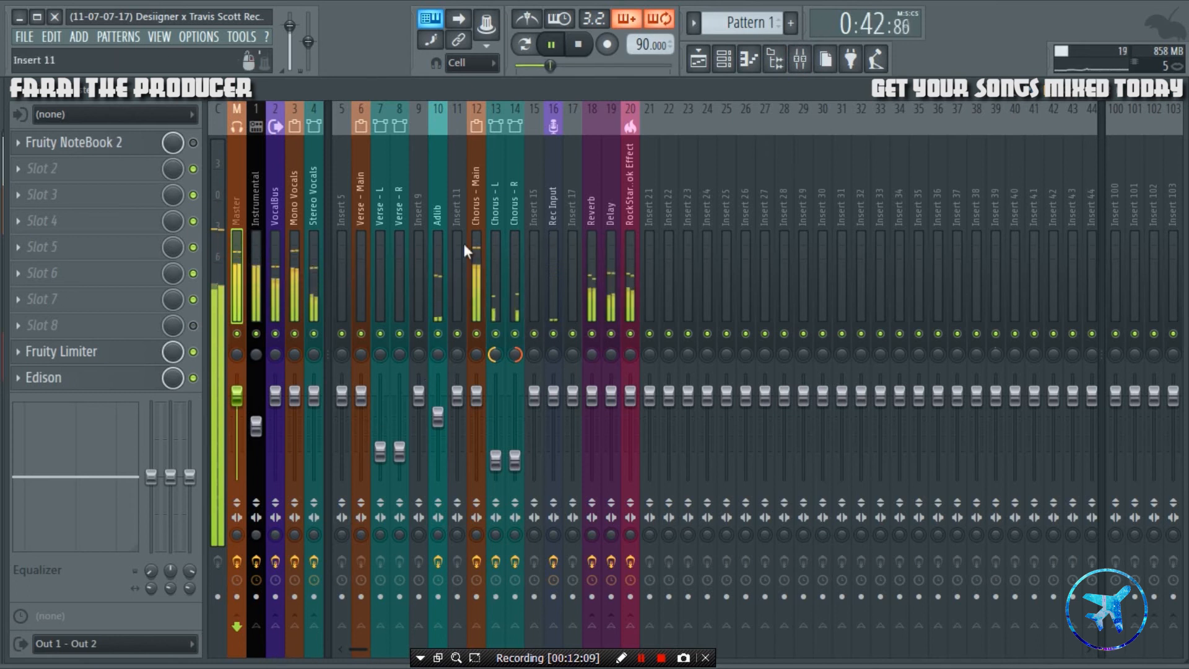
{"action": "key", "text": "space"}
- Open Studio Room Reeverb on the Reverb channel and examine its settings, keeping its window clear of the mixer strips
{"action": "left_click", "coordinate": [591, 186]}
{"action": "left_click", "coordinate": [76, 145]}
{"action": "left_click_drag", "start_coordinate": [675, 305], "coordinate": [789, 260]}
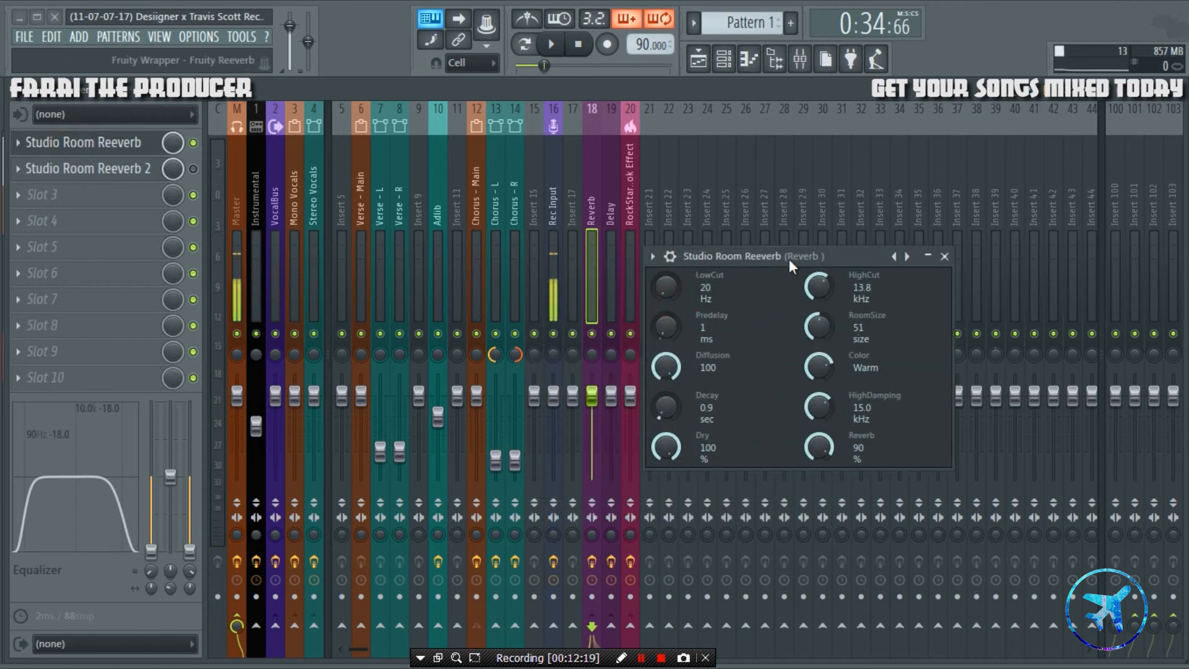
{"action": "left_click_drag", "start_coordinate": [789, 259], "coordinate": [830, 151]}
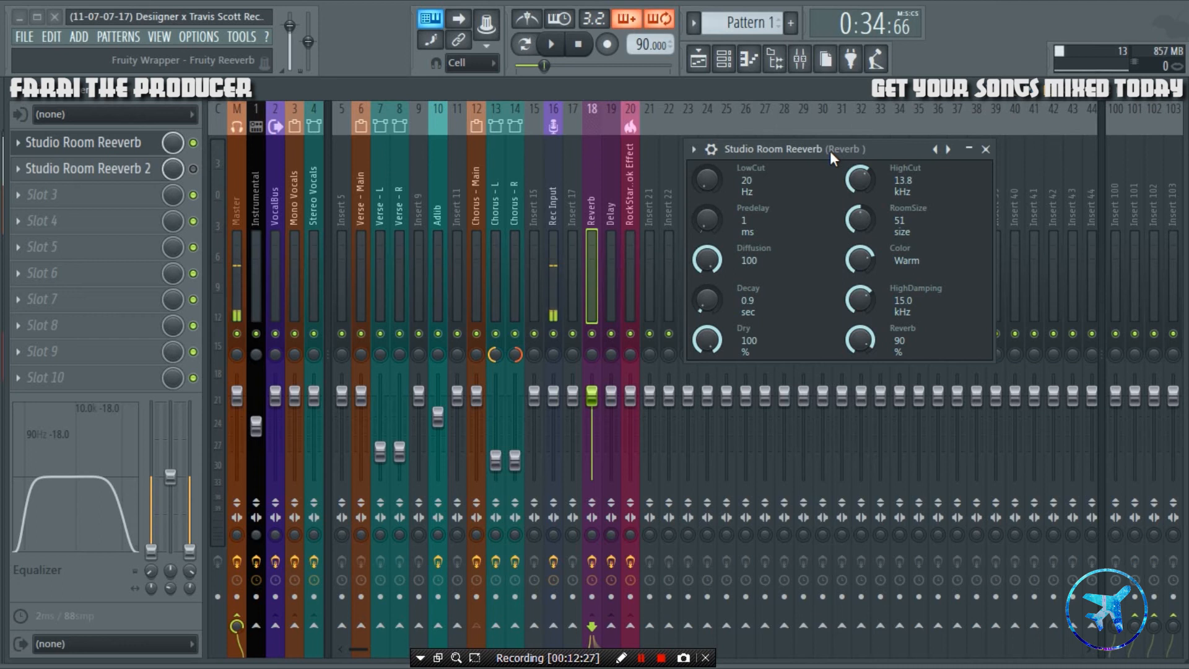
{"action": "left_click_drag", "start_coordinate": [830, 150], "coordinate": [833, 144]}
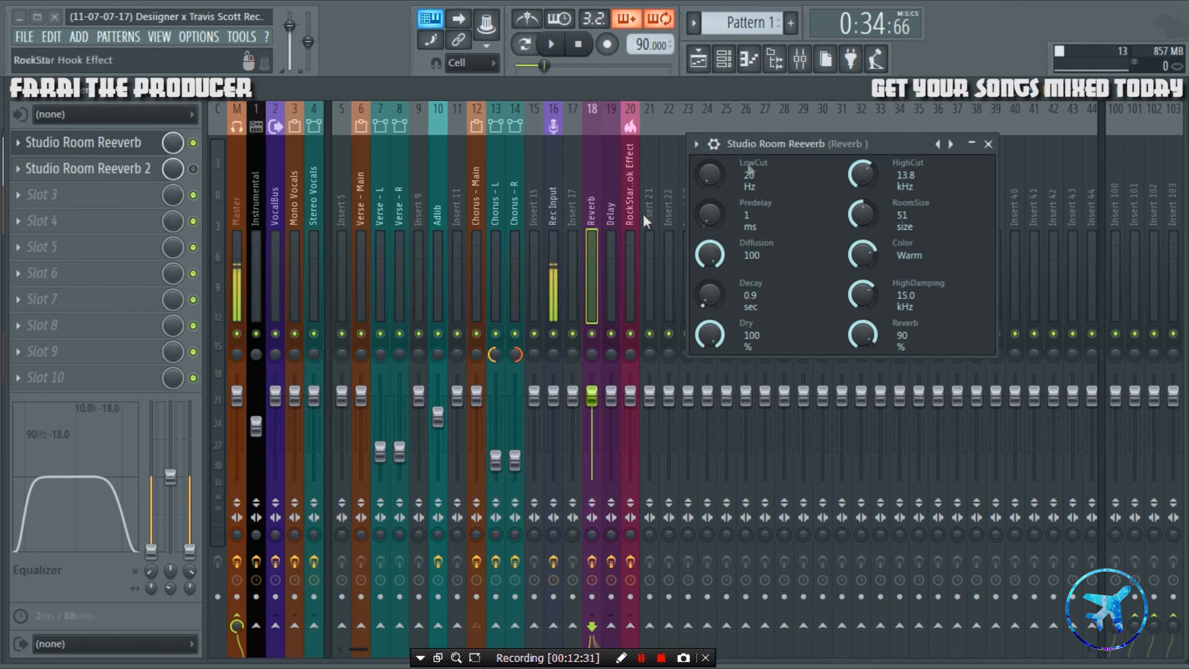
{"action": "left_click_drag", "start_coordinate": [771, 148], "coordinate": [817, 129]}
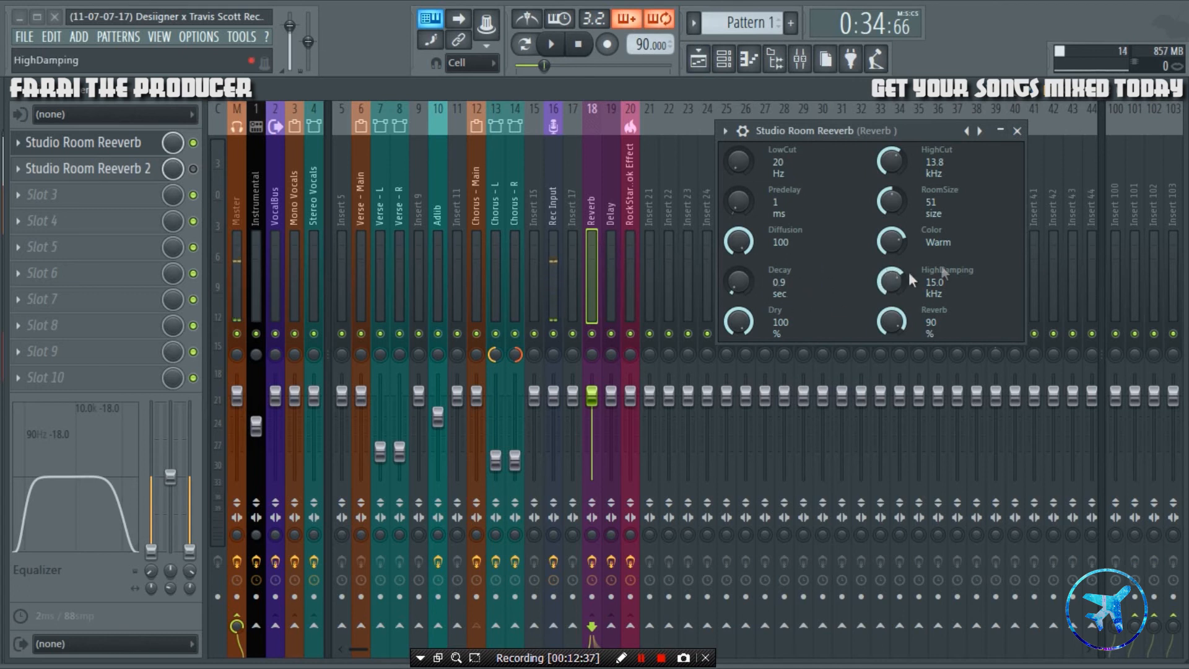
- Route the Rec Input channel to the Reverb channel and adjust the send level to demonstrate the reverb on live voice
{"action": "left_click", "coordinate": [552, 251]}
{"action": "left_click", "coordinate": [592, 626]}
{"action": "left_click_drag", "start_coordinate": [594, 625], "coordinate": [595, 638]}
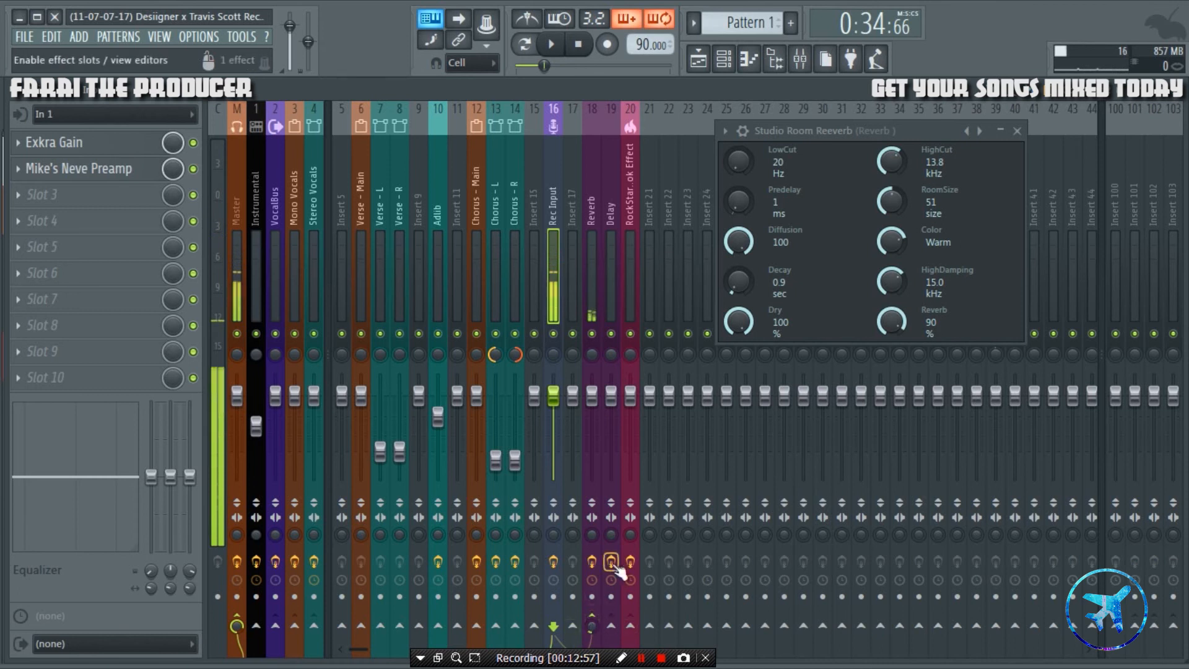
{"action": "left_click_drag", "start_coordinate": [813, 130], "coordinate": [809, 150]}
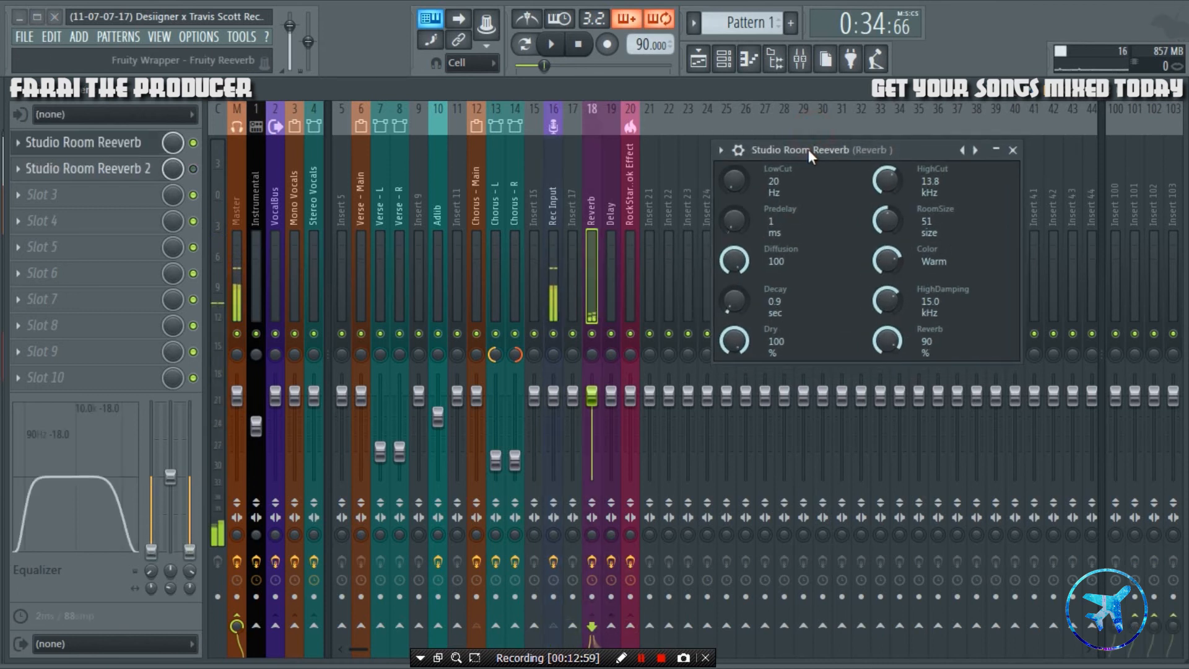
{"action": "left_click", "coordinate": [551, 217]}
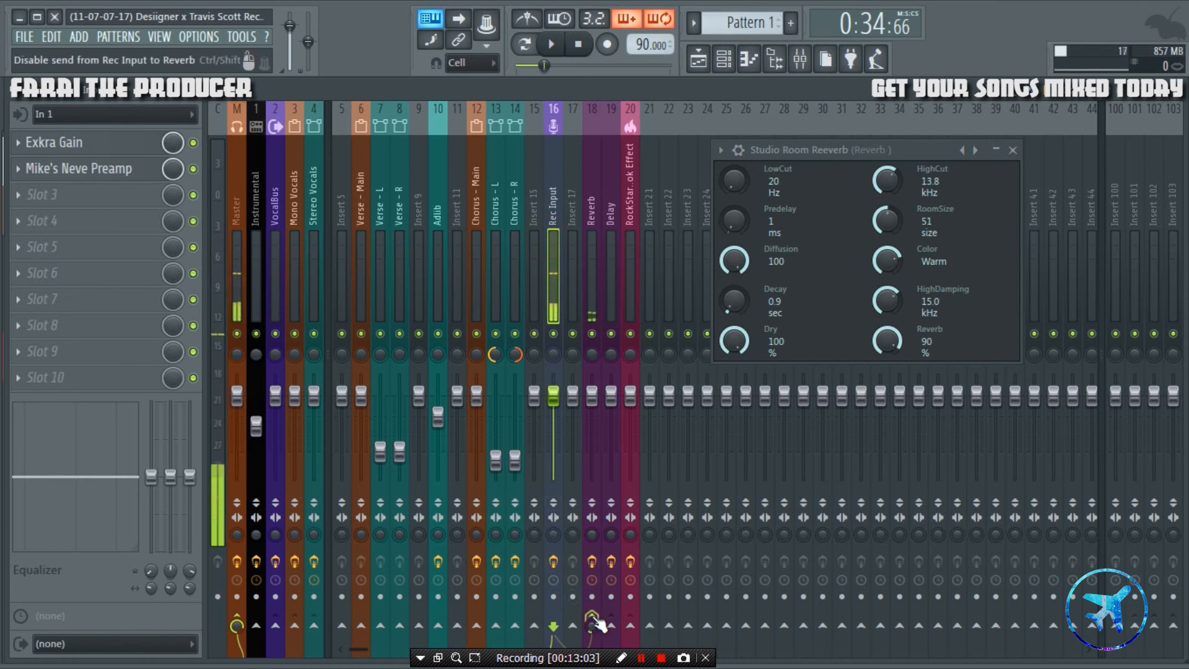
- Compare Studio Room Reeverb with Studio Room Reeverb 2 on the live input, leaving only the first one enabled
{"action": "left_click", "coordinate": [591, 214]}
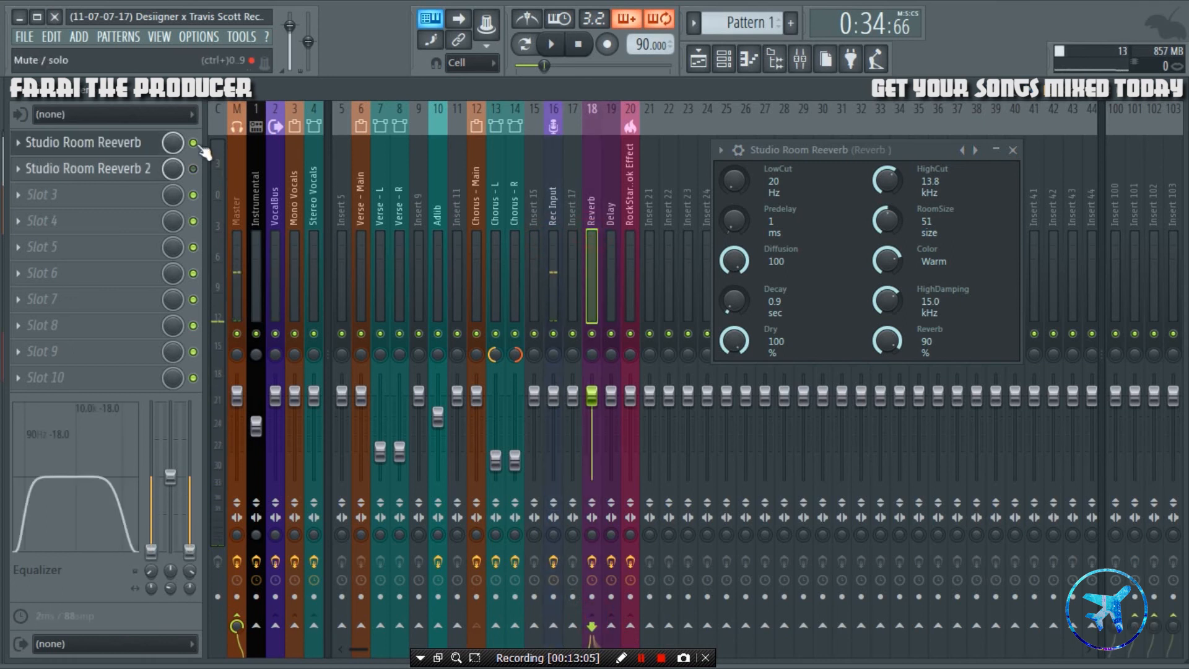
{"action": "left_click", "coordinate": [544, 265]}
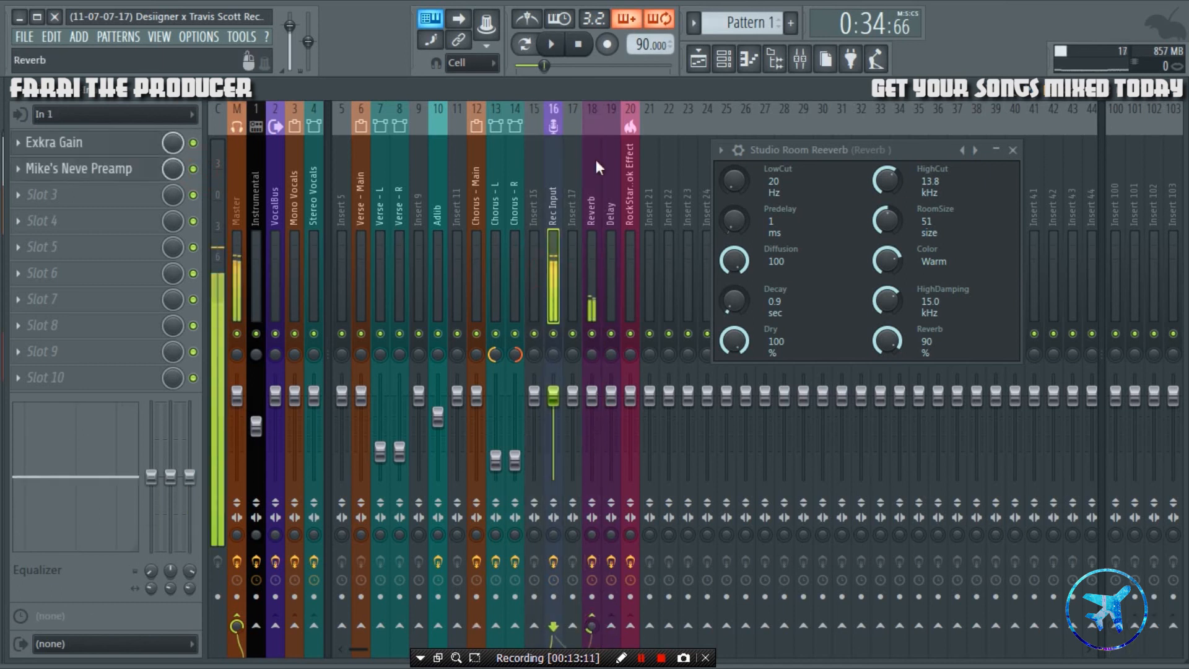
{"action": "left_click", "coordinate": [595, 230]}
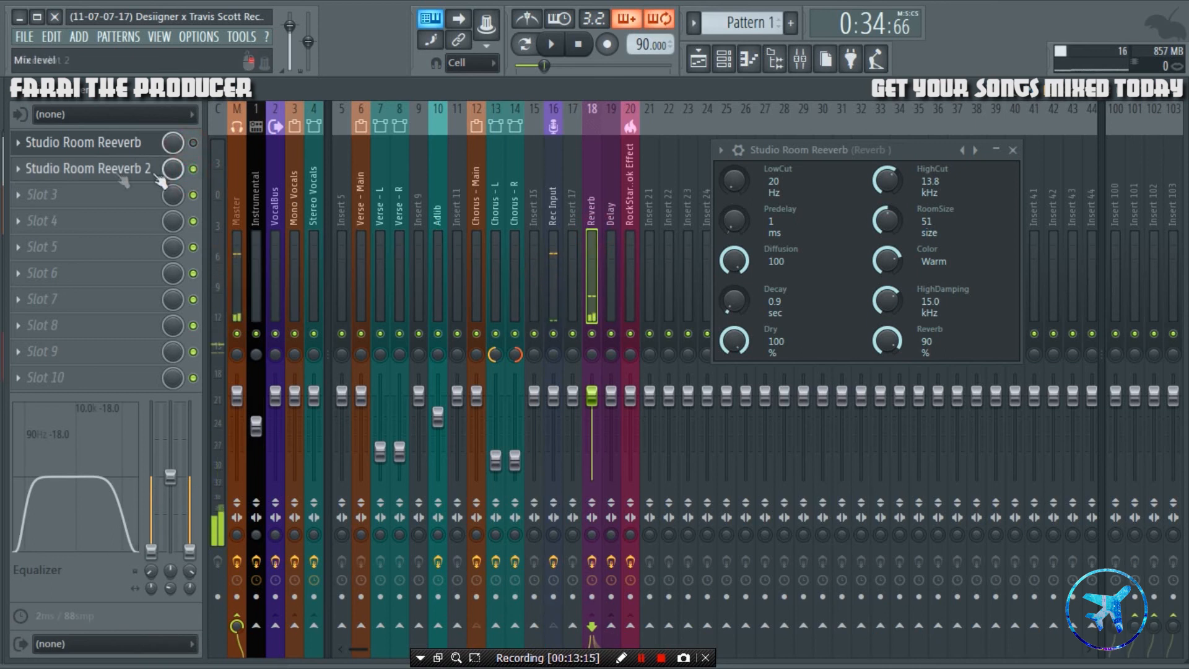
{"action": "left_click", "coordinate": [193, 169]}
{"action": "left_click", "coordinate": [193, 143]}
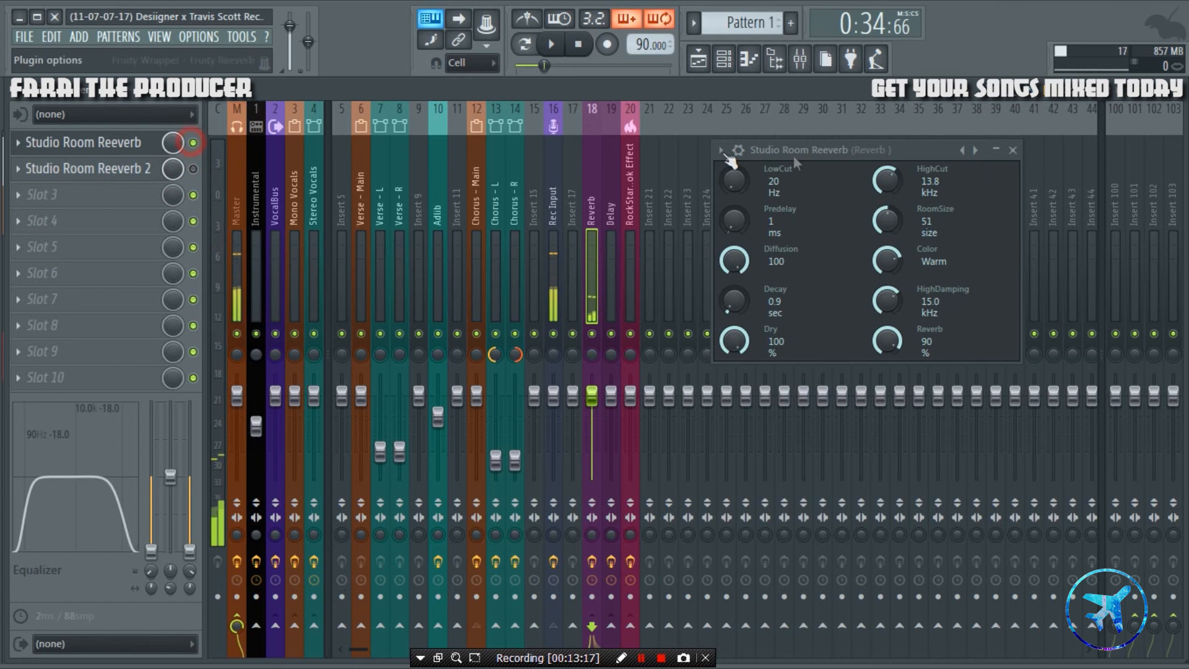
- Remove the Rec Input channel's send to Reverb, leave its Delay send off, and close the Studio Room Reeverb window
{"action": "left_click", "coordinate": [555, 260]}
{"action": "left_click", "coordinate": [591, 616]}
{"action": "left_click", "coordinate": [611, 626]}
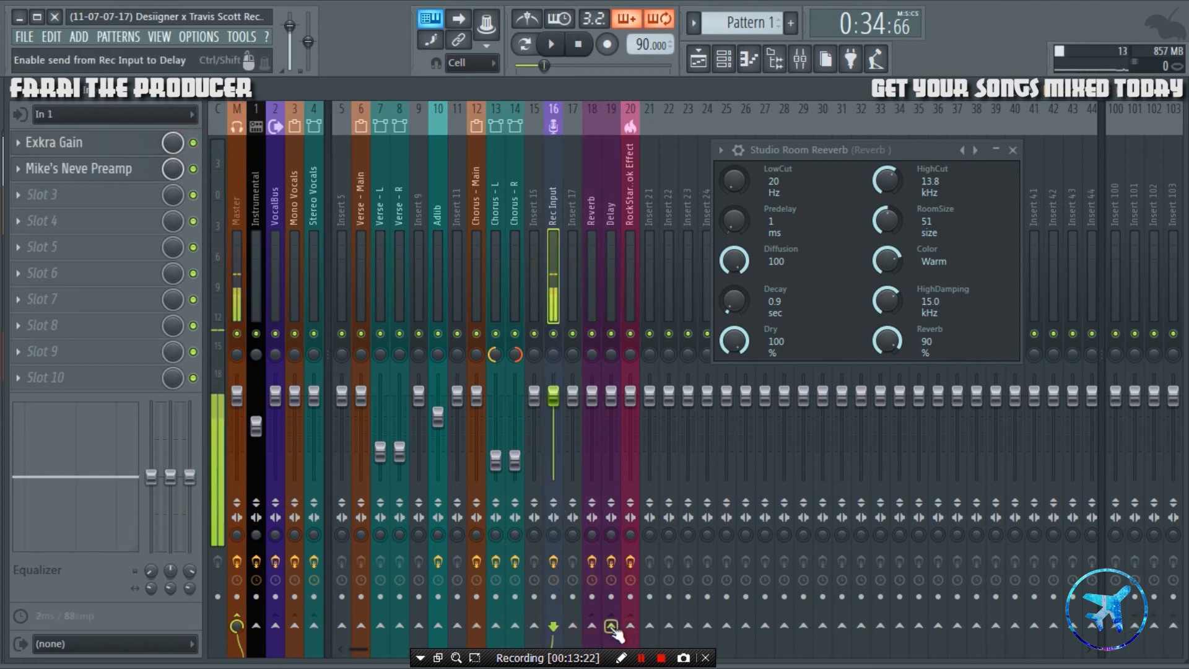
{"action": "left_click", "coordinate": [612, 626]}
{"action": "left_click", "coordinate": [940, 261]}
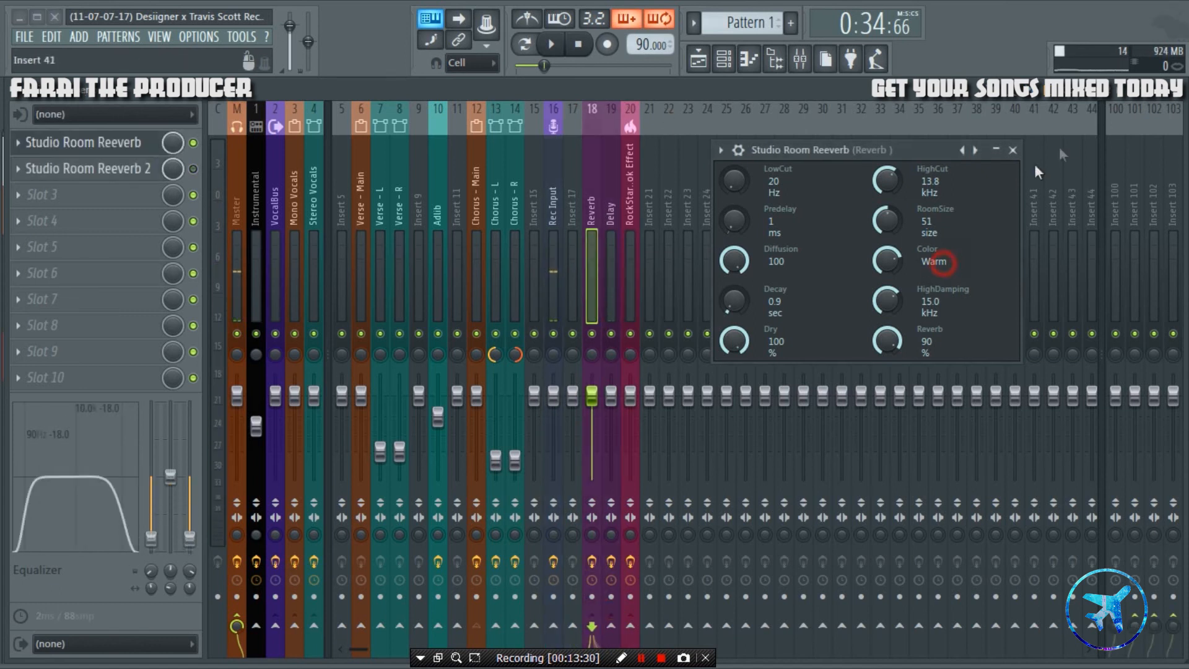
{"action": "left_click", "coordinate": [1013, 149]}
- Play the song from bar 14 and watch the Chorus - Main channel's levels and sends in the mixer
{"action": "left_click", "coordinate": [698, 59]}
{"action": "key", "text": "space"}
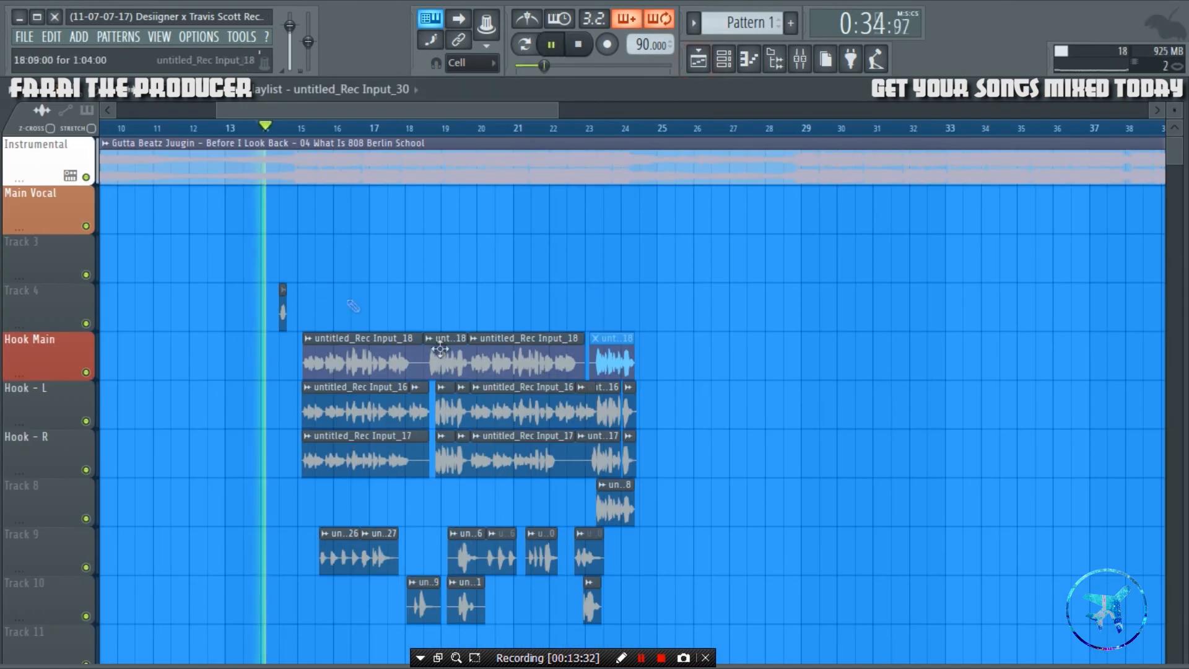
{"action": "left_click", "coordinate": [799, 58]}
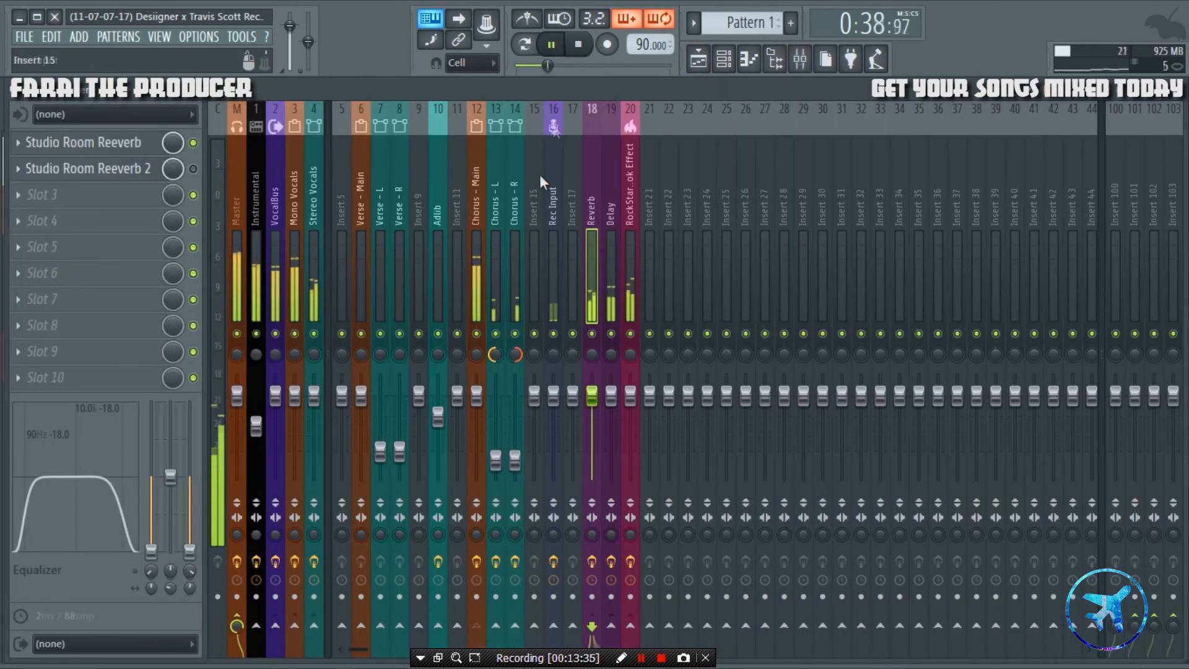
{"action": "left_click", "coordinate": [482, 235]}
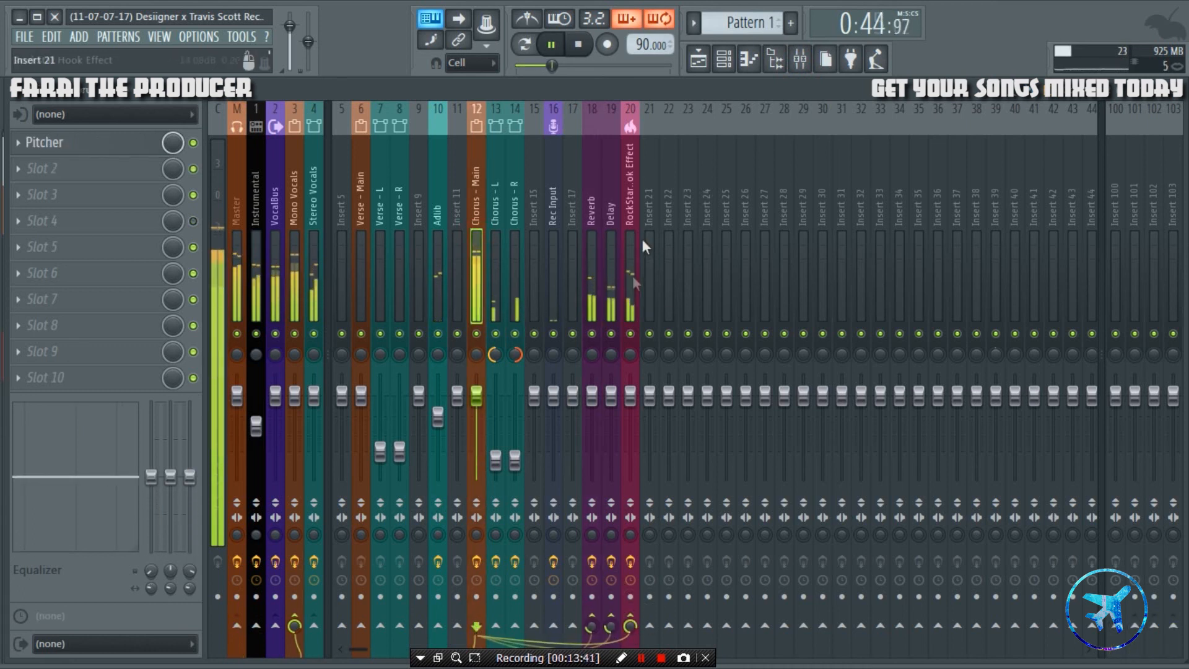
- Follow the hook's playback between the playlist and the Master channel's levels, and stop playback after the hook
{"action": "left_click", "coordinate": [698, 58]}
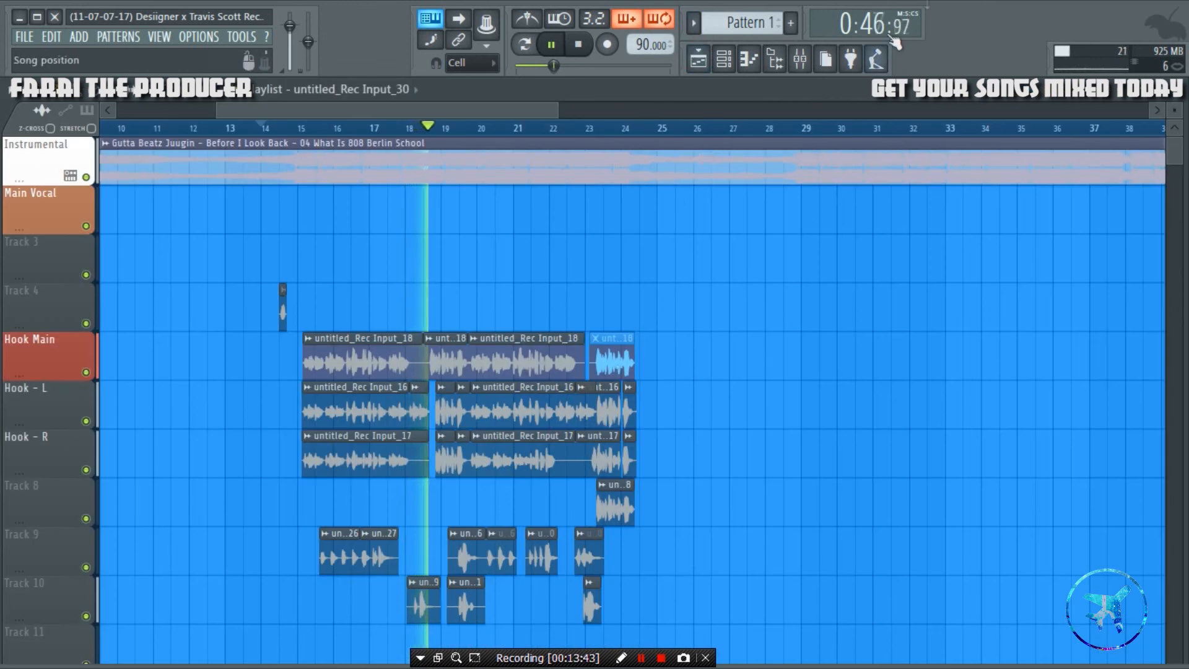
{"action": "left_click", "coordinate": [800, 59]}
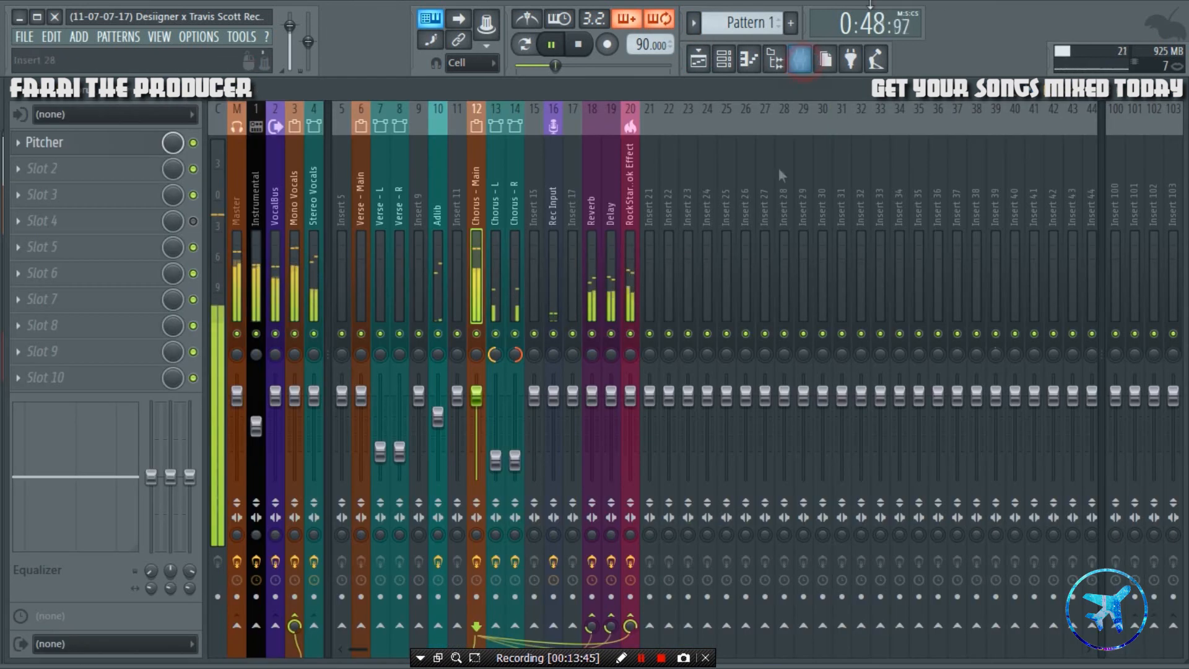
{"action": "left_click", "coordinate": [236, 260]}
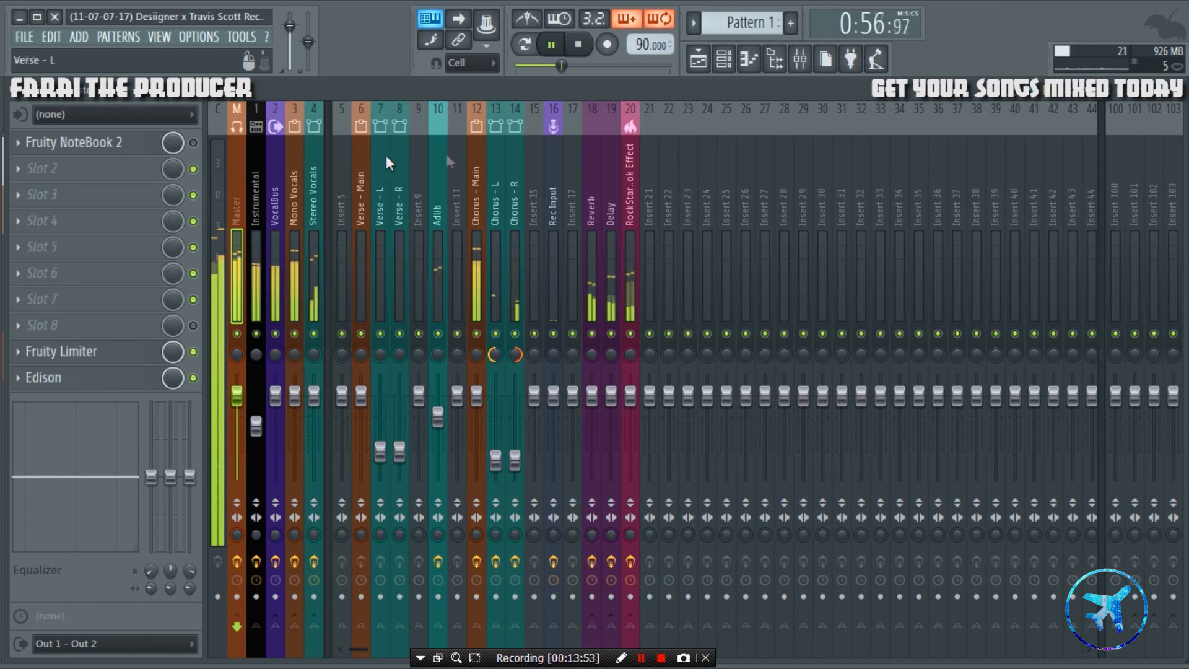
{"action": "left_click", "coordinate": [699, 58]}
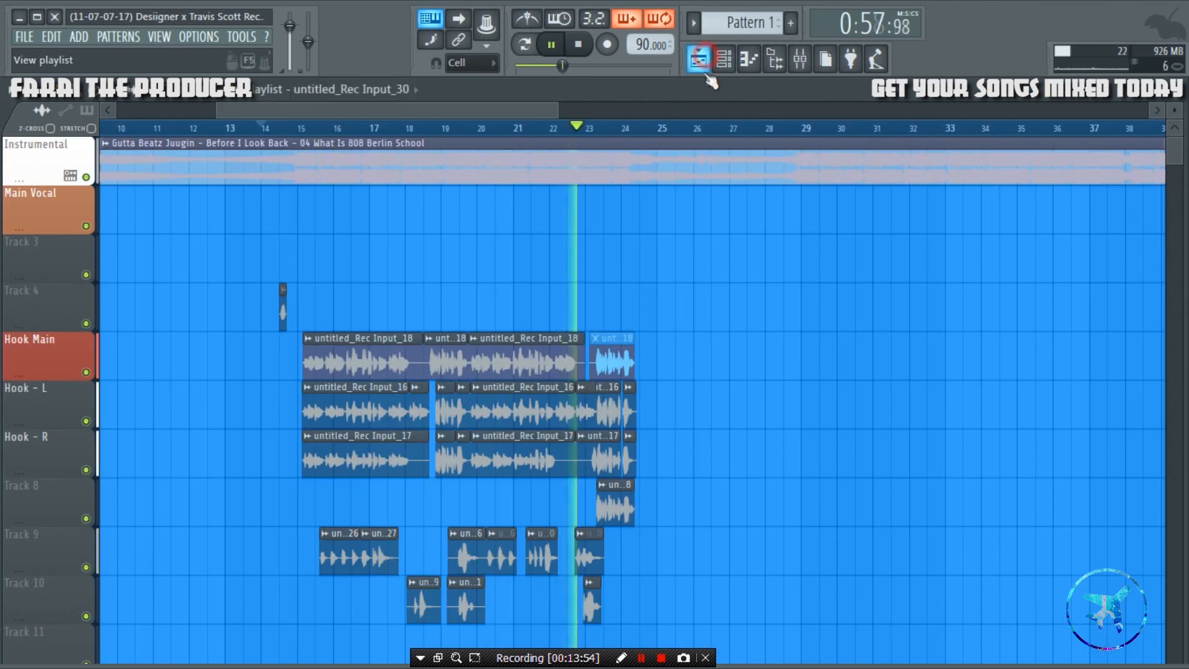
{"action": "left_click", "coordinate": [800, 59]}
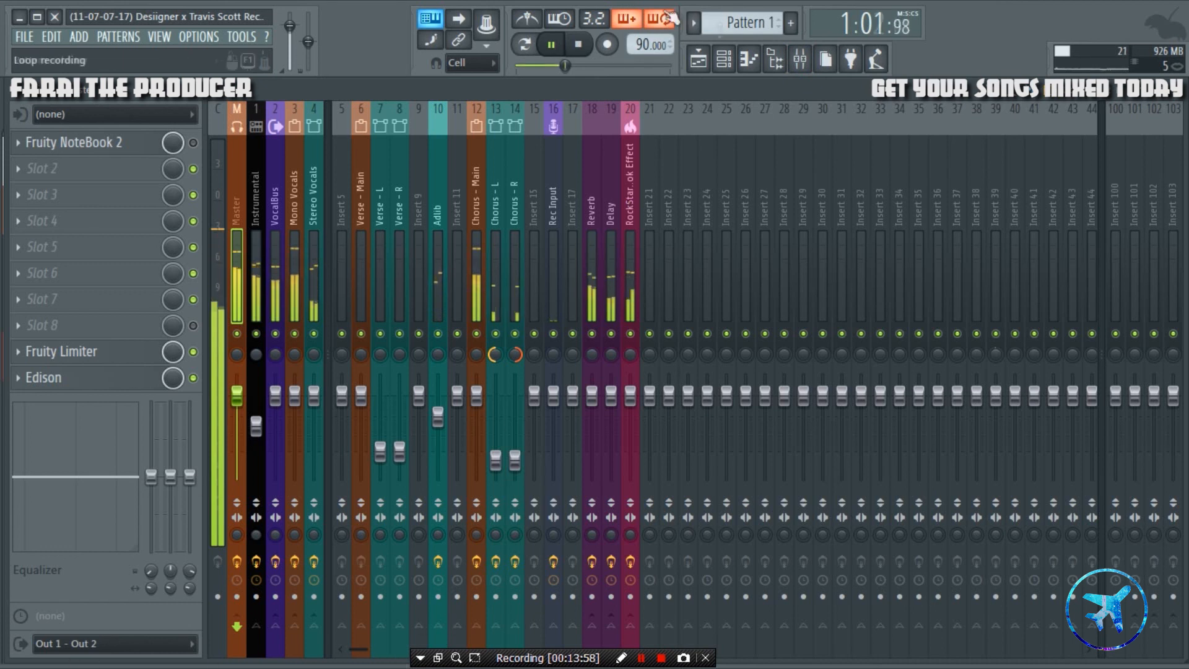
{"action": "key", "text": "space"}
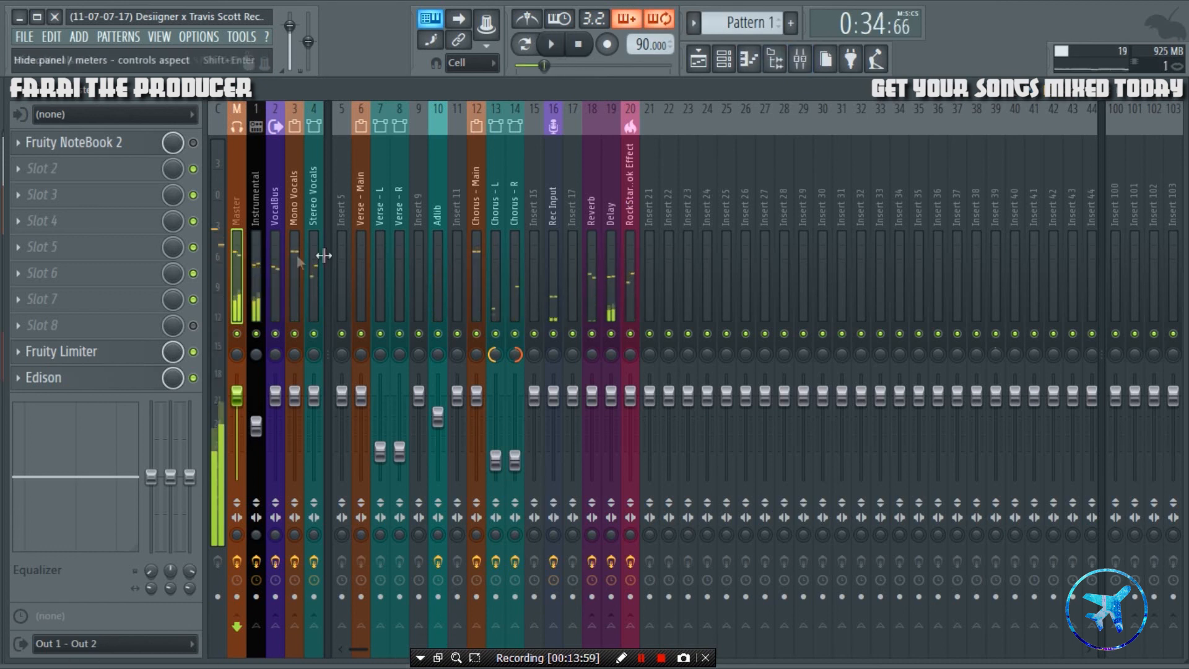
- Replay the hook briefly with the playlist in view, stop it and reset the song position to the start
{"action": "left_click", "coordinate": [699, 58]}
{"action": "key", "text": "space"}
{"action": "key", "text": "space"}
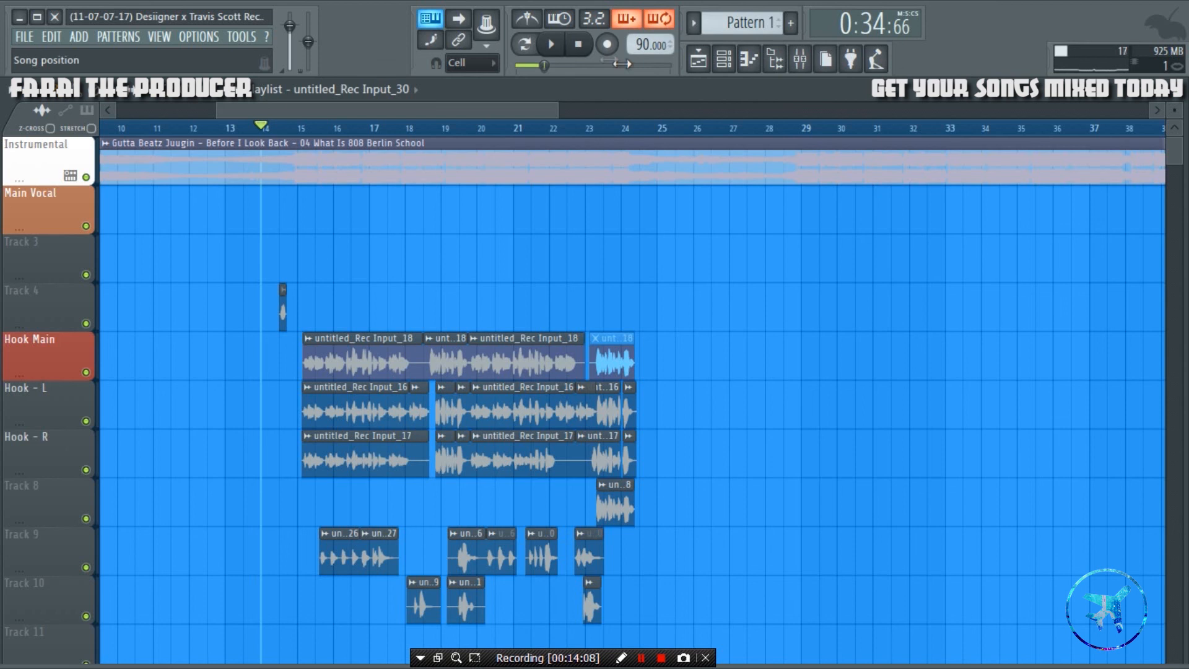
{"action": "left_click", "coordinate": [582, 48]}
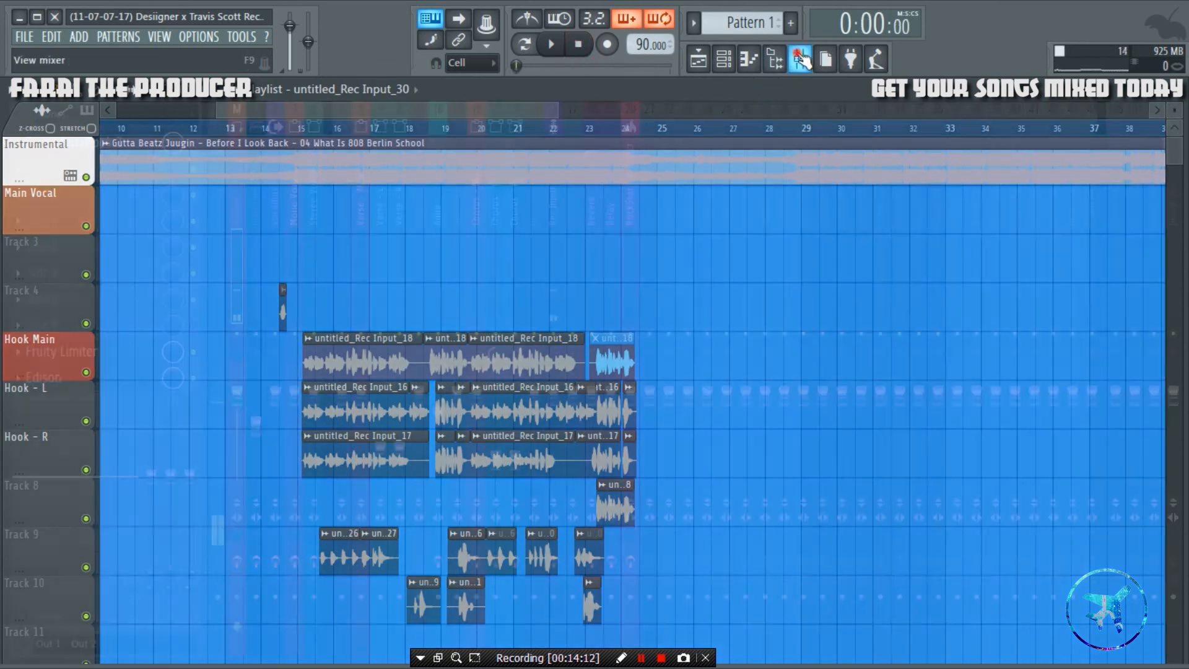
- Open Fruity Limiter on the Master channel, examine its ceiling and loudness settings on the live input, and close it
{"action": "left_click", "coordinate": [801, 59]}
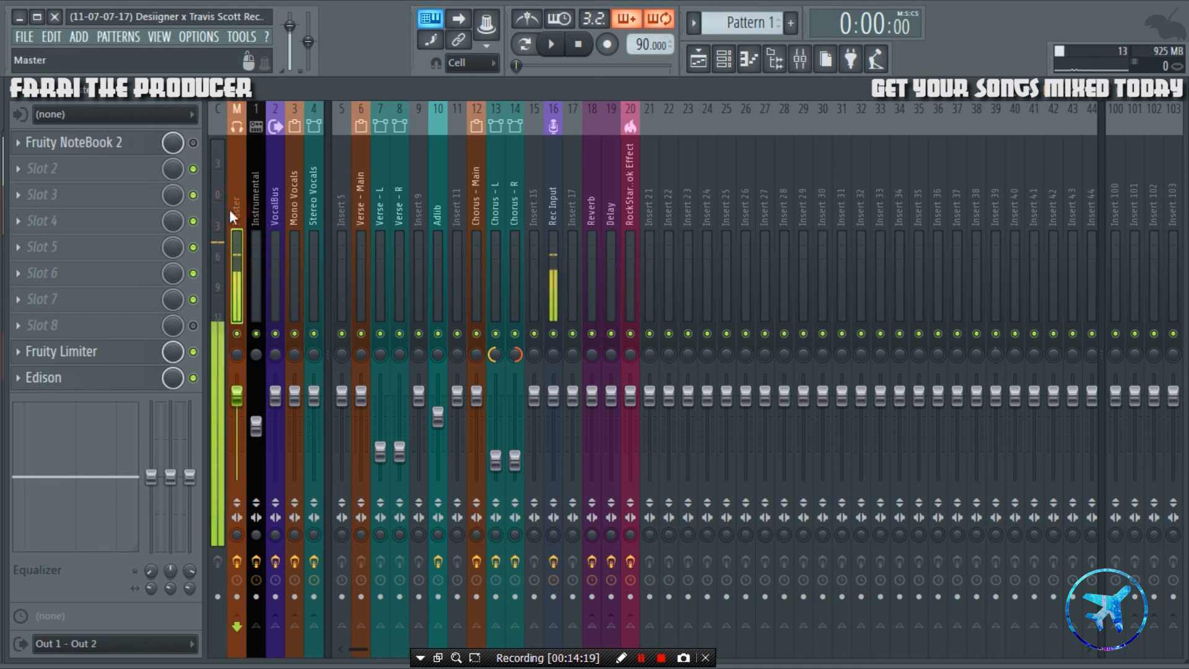
{"action": "left_click", "coordinate": [127, 347]}
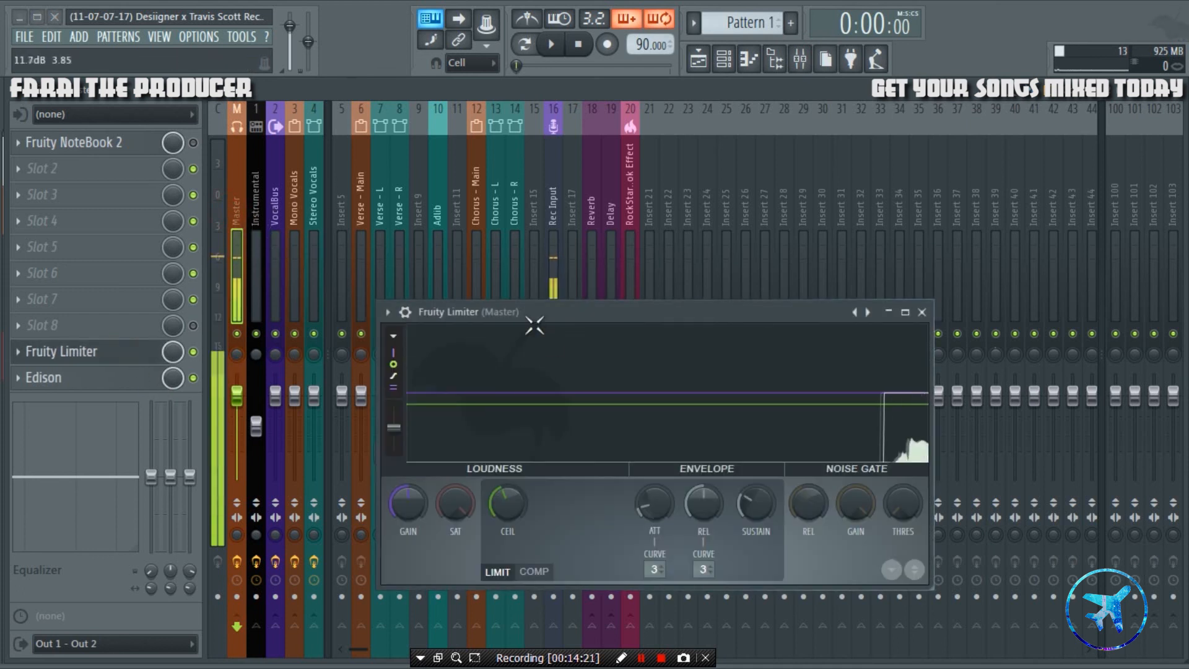
{"action": "left_click_drag", "start_coordinate": [531, 313], "coordinate": [556, 233]}
{"action": "left_click_drag", "start_coordinate": [537, 424], "coordinate": [536, 422]}
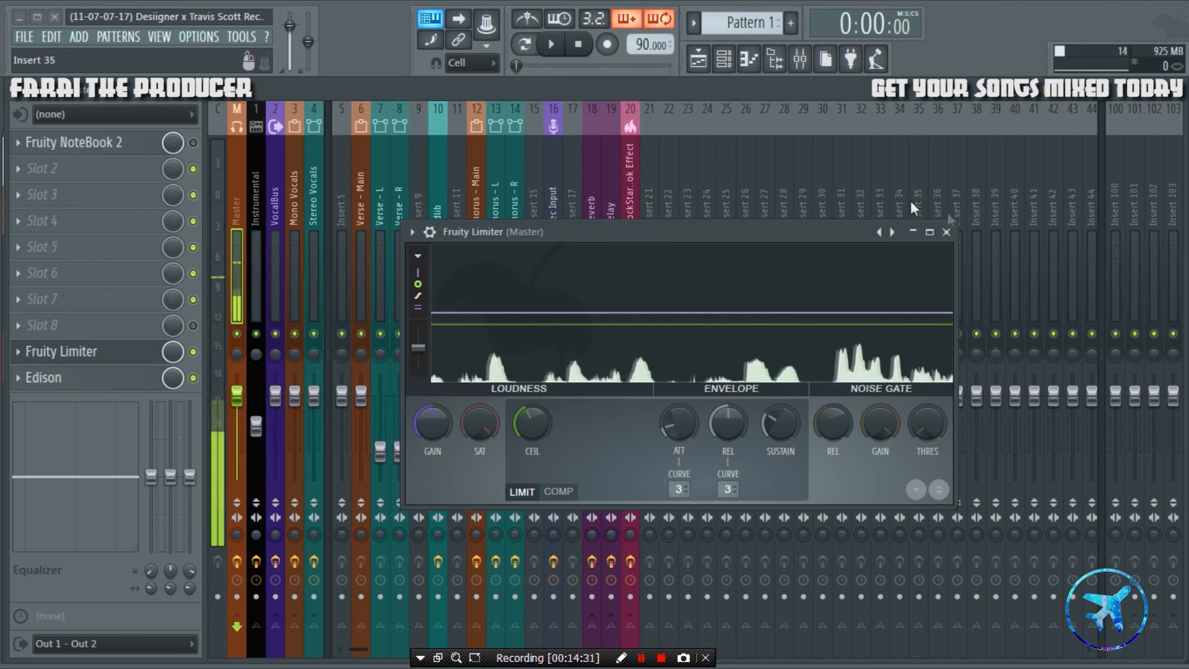
{"action": "left_click", "coordinate": [946, 232]}
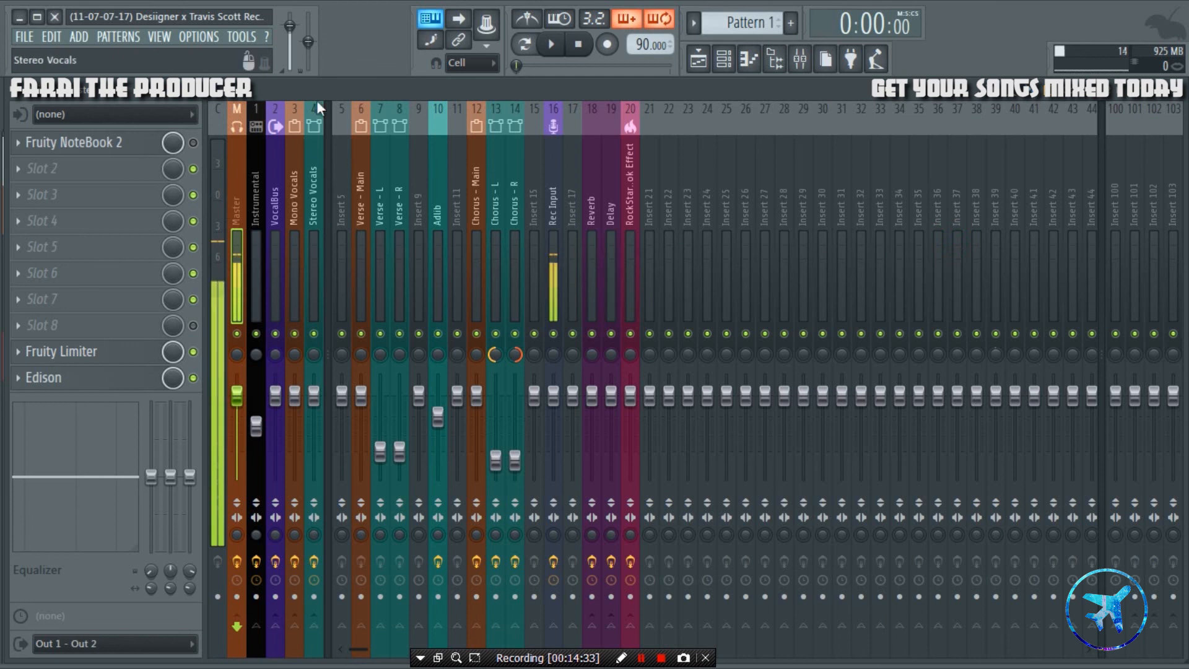
- Place the playback position at bar 14 in the playlist and bring the mixer back into view
{"action": "left_click", "coordinate": [696, 53]}
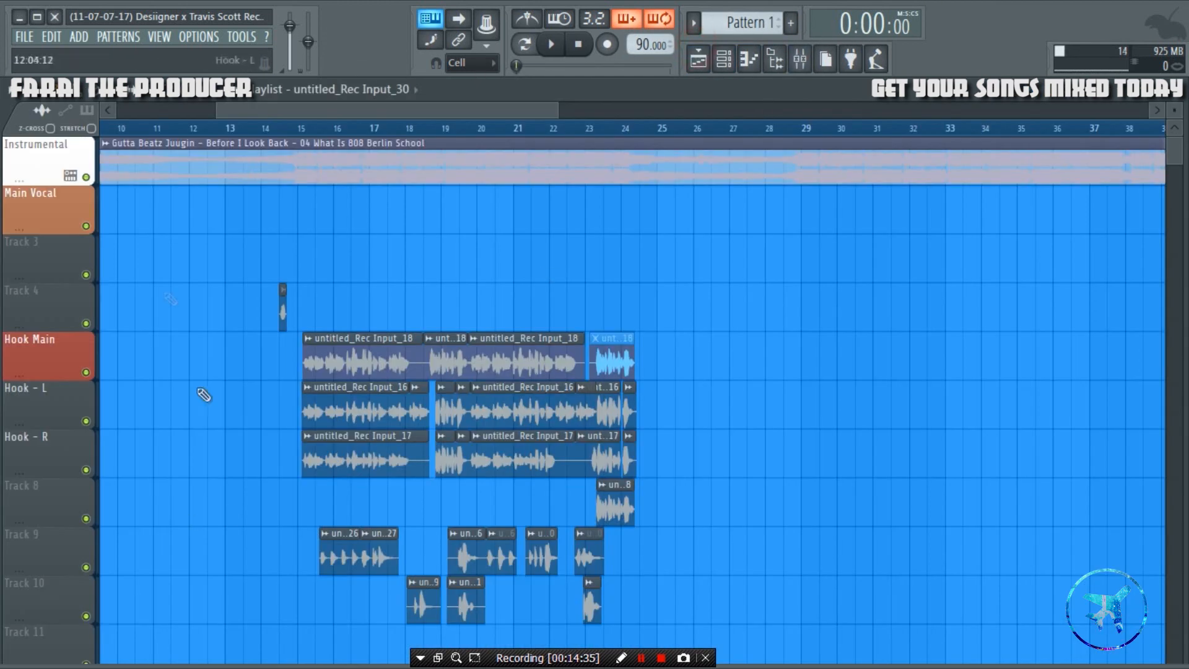
{"action": "left_click", "coordinate": [263, 130]}
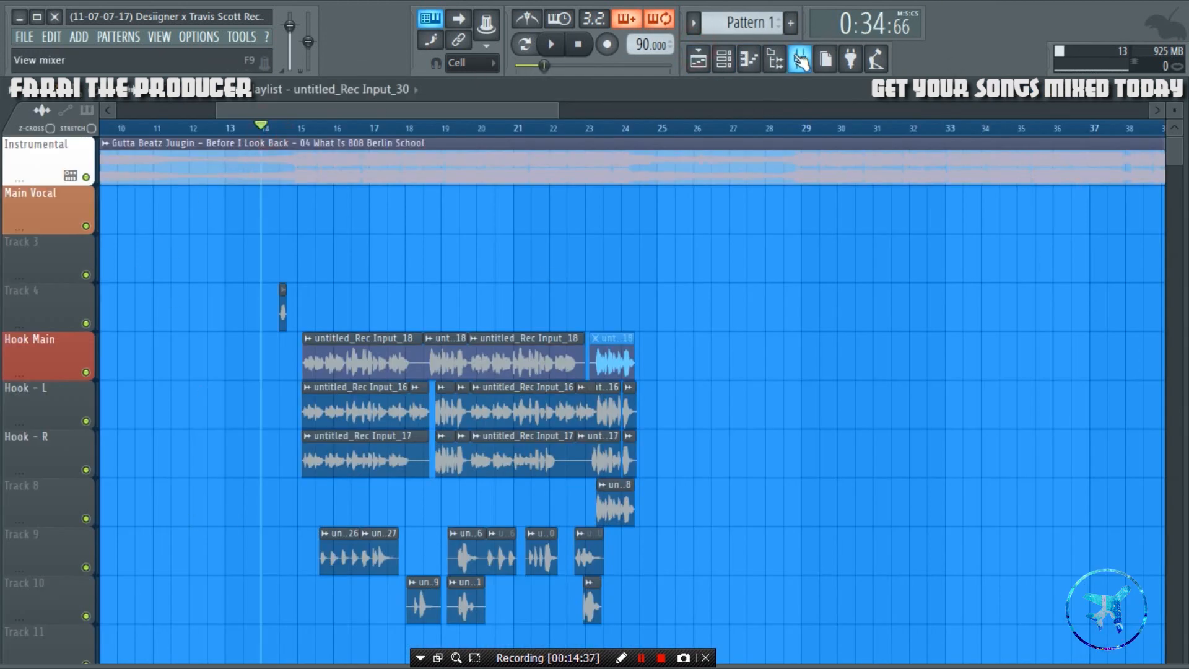
{"action": "left_click", "coordinate": [799, 57]}
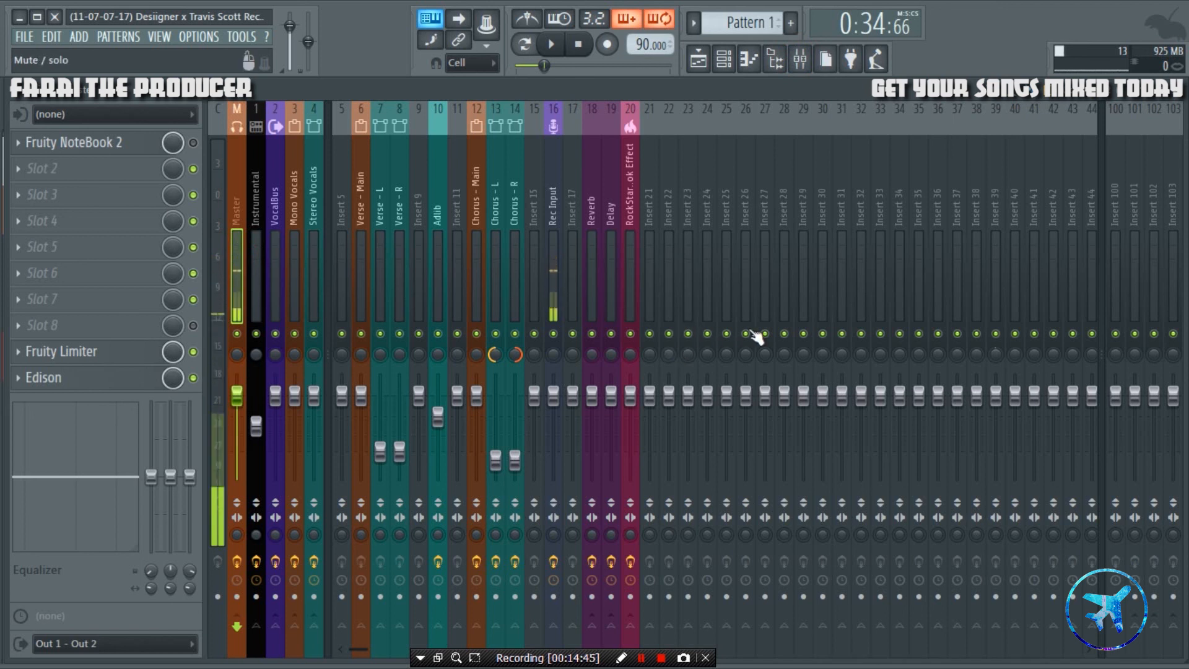
- Review the effect slots on the Rec Input, Master and RockStar Hook Effect channels
{"action": "left_click", "coordinate": [554, 193]}
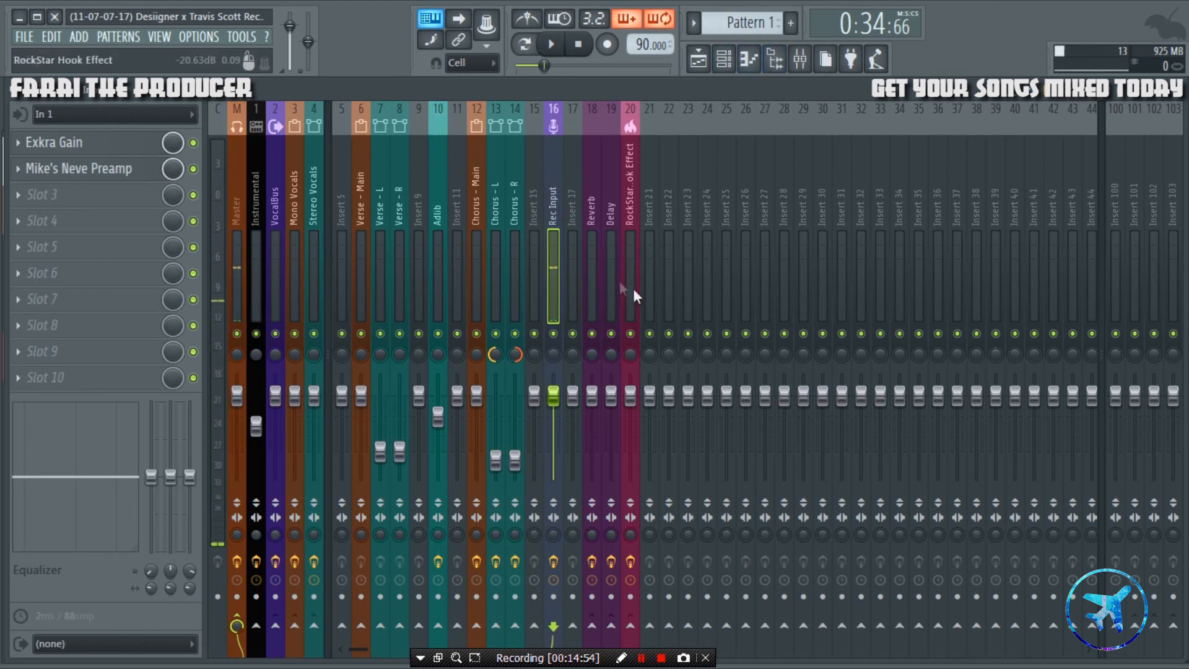
{"action": "left_click", "coordinate": [242, 220]}
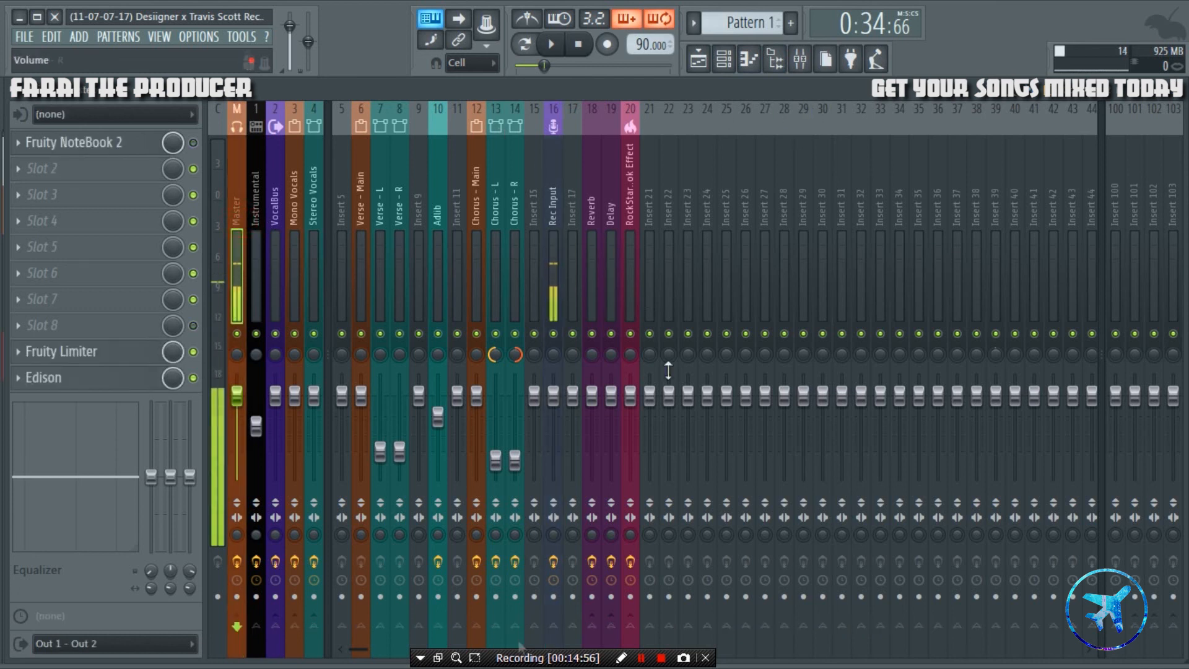
{"action": "left_click_drag", "start_coordinate": [634, 246], "coordinate": [341, 209]}
{"action": "left_click", "coordinate": [627, 228]}
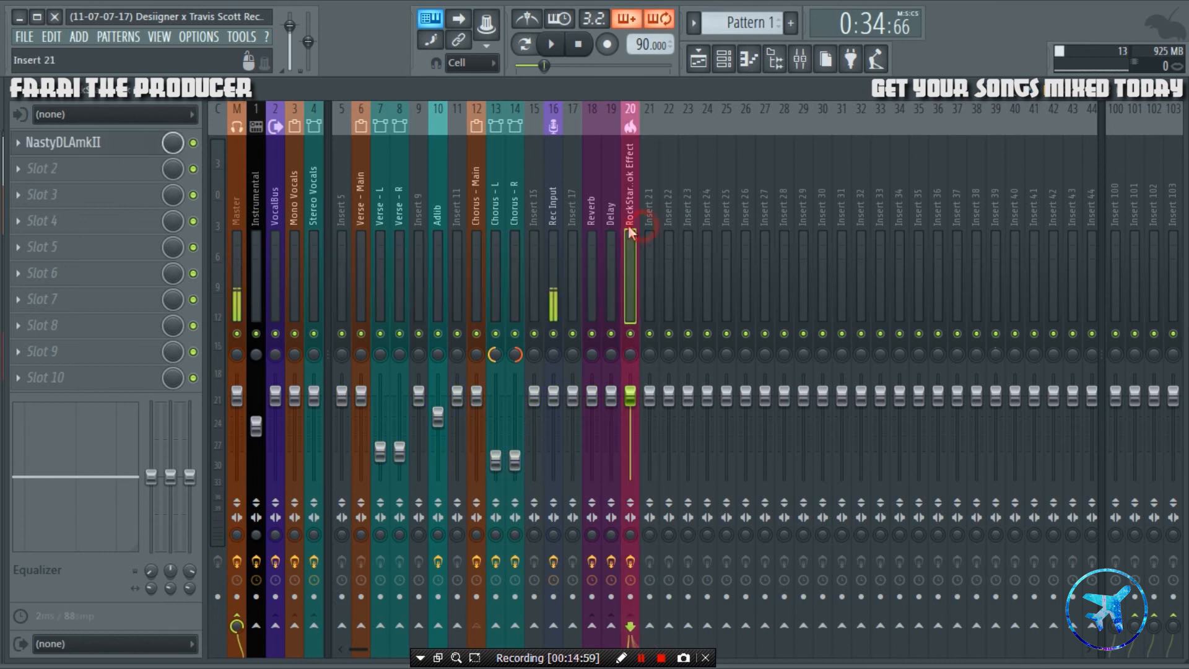